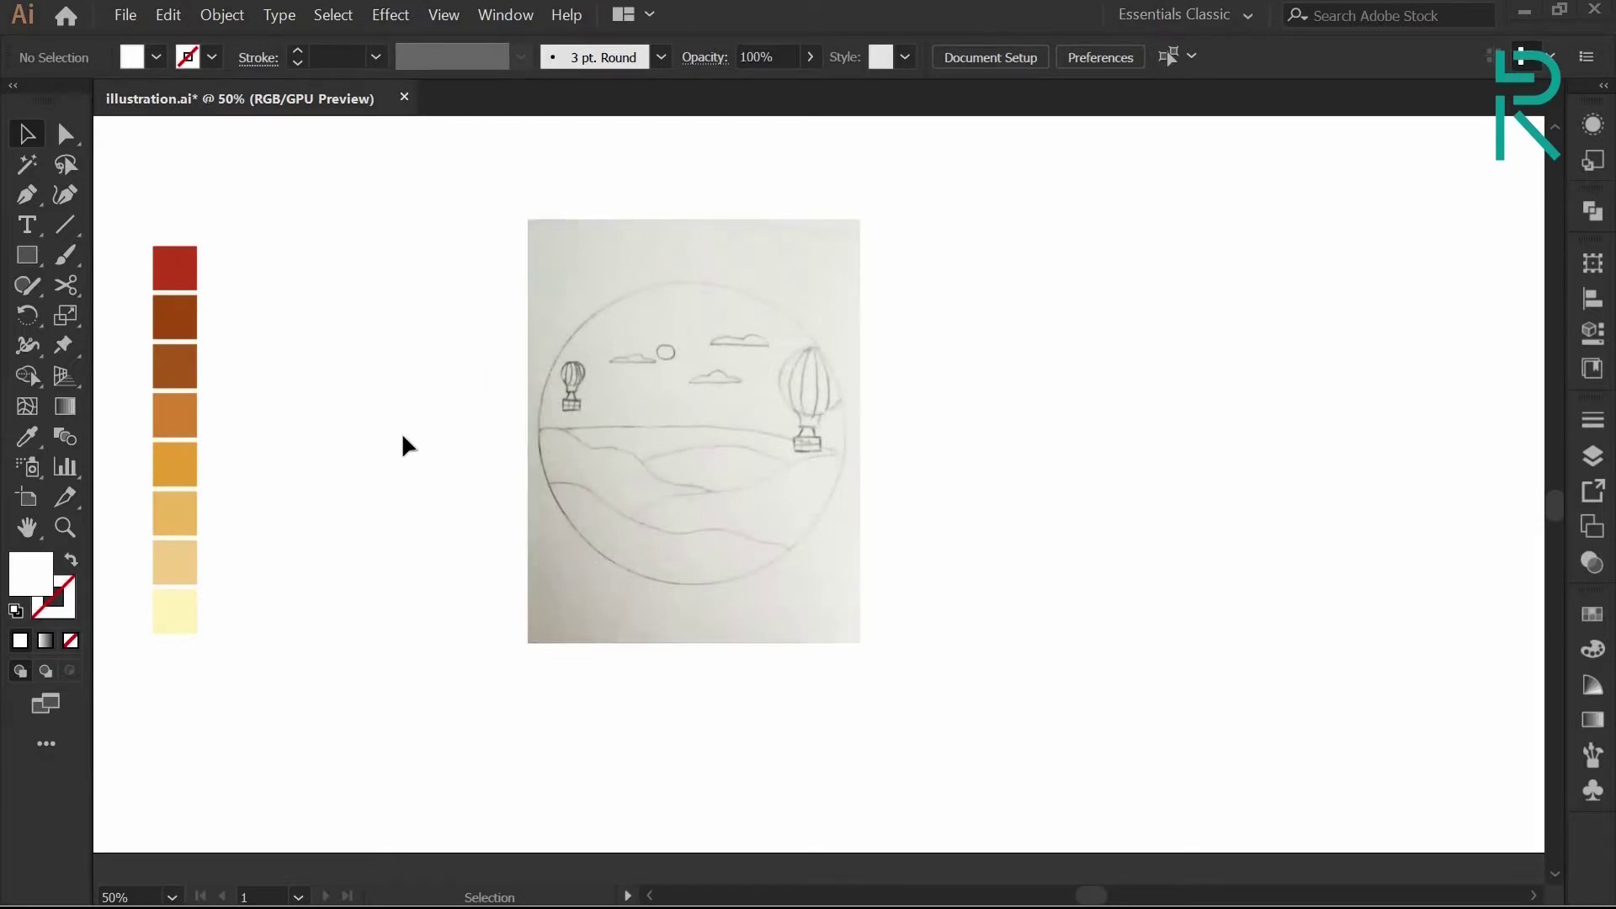
# Create a color group swatch set named Color Group 1 from all the palette squares
pyautogui.moveTo(145, 216); pyautogui.dragTo(250, 692)
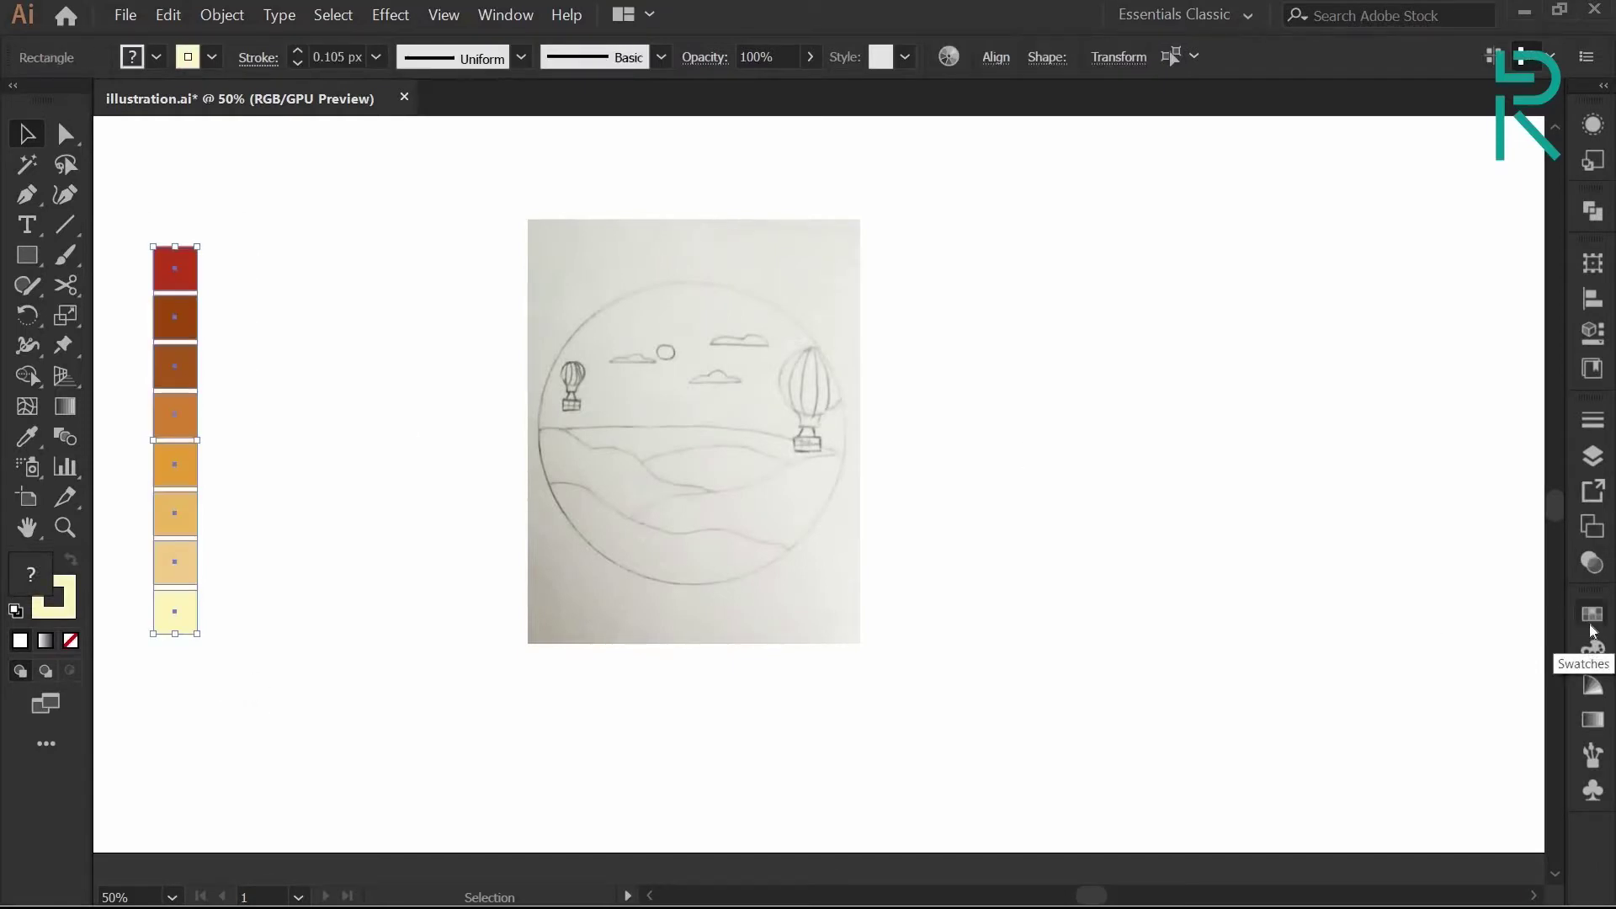
pyautogui.click(503, 17)
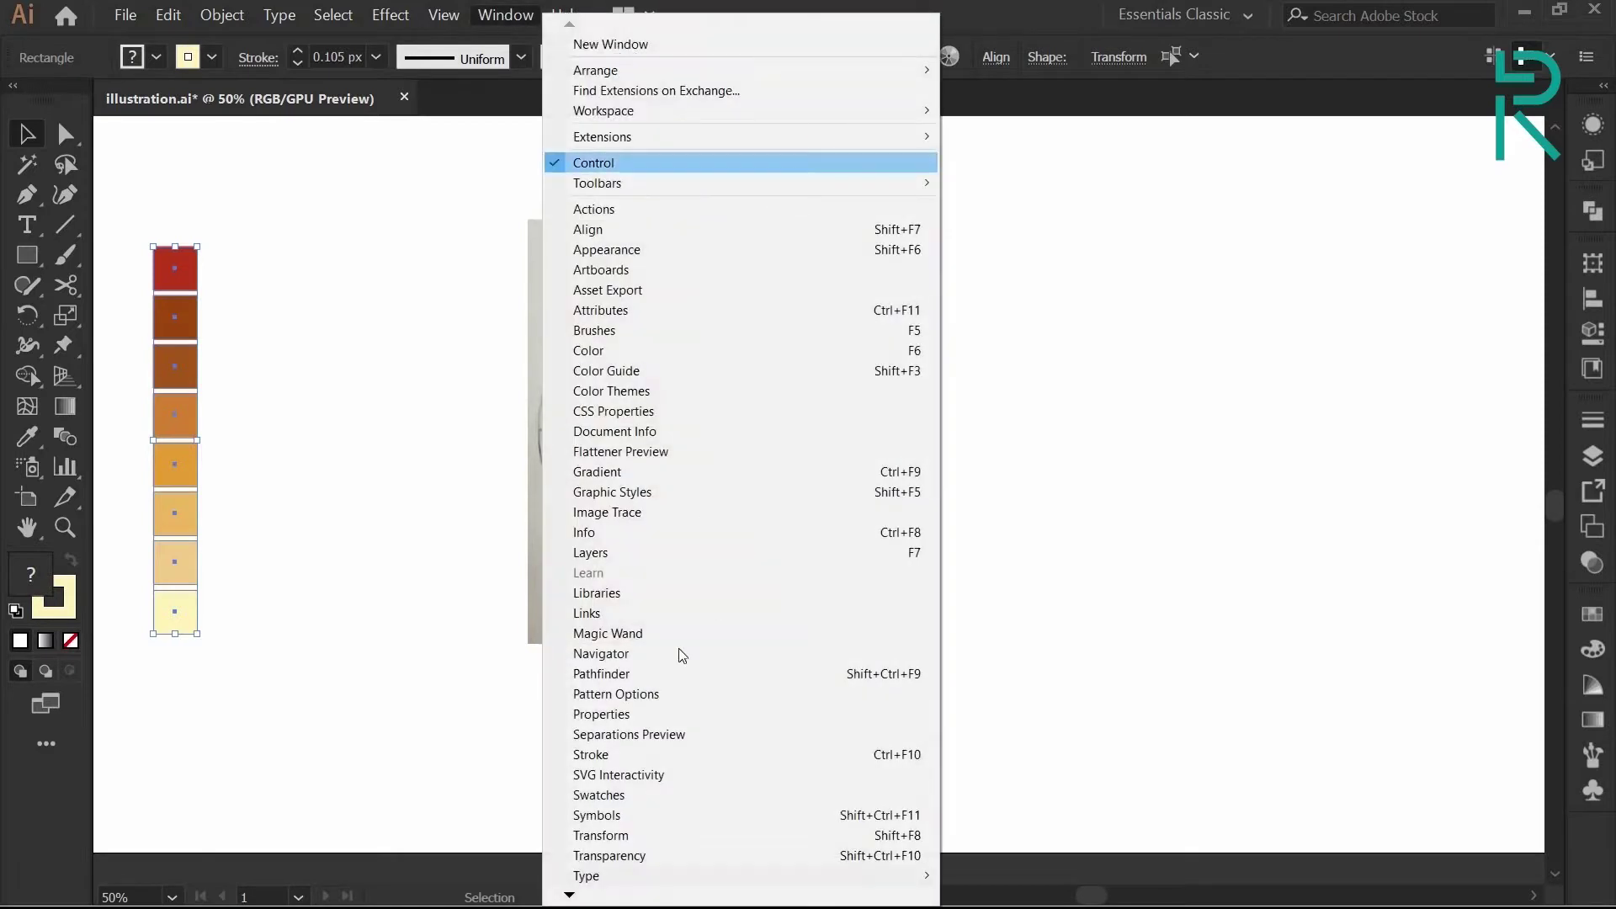
pyautogui.click(599, 795)
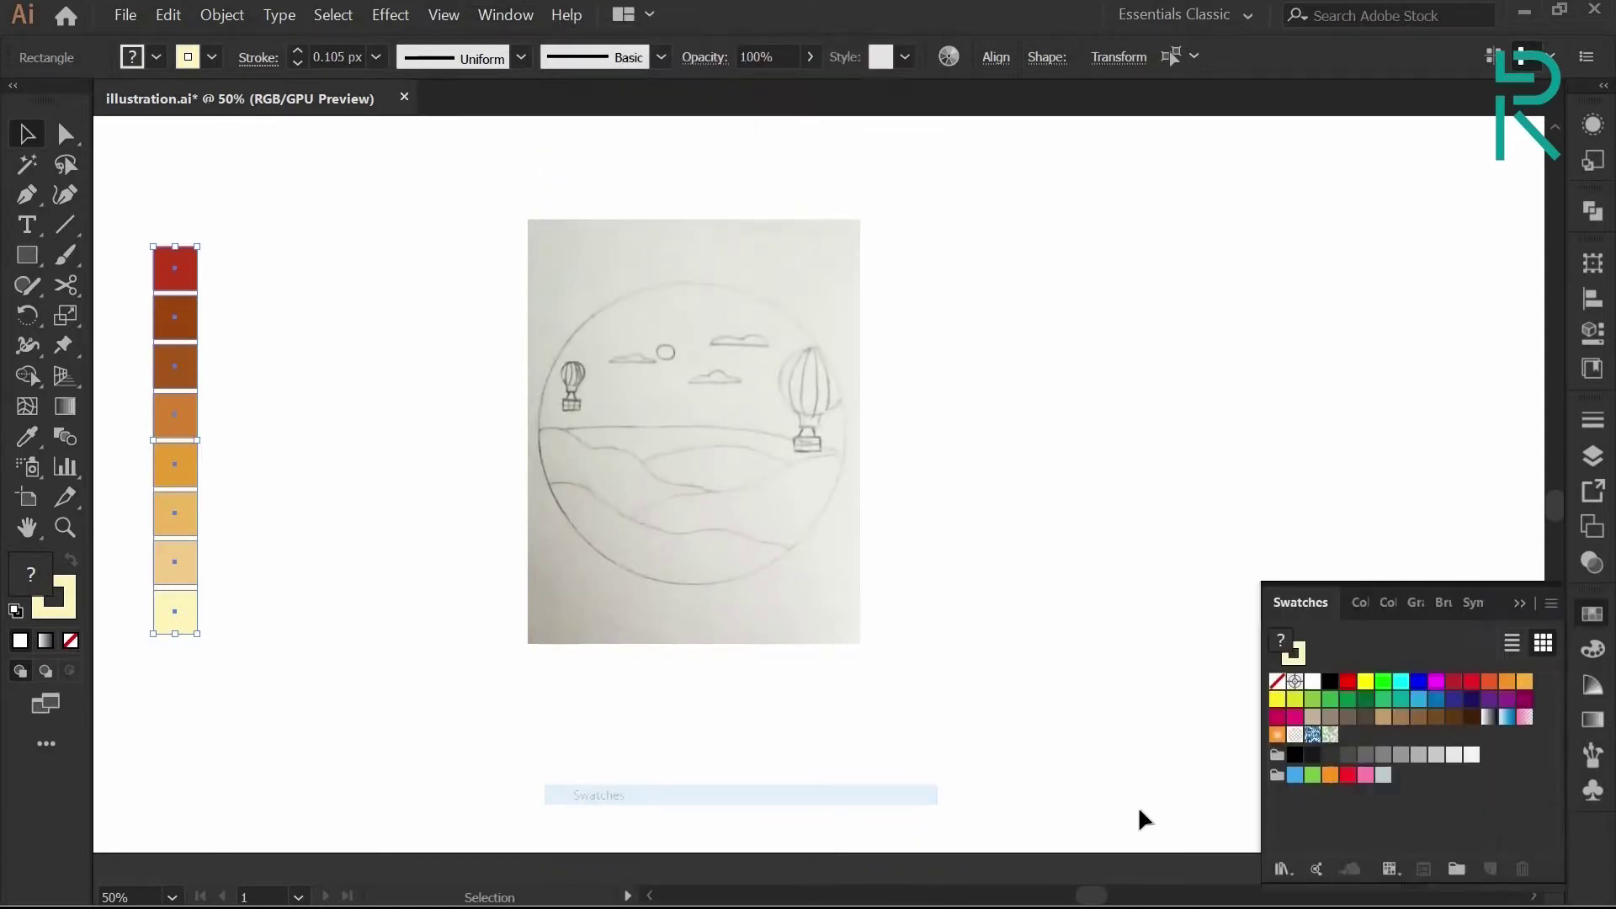
pyautogui.click(1462, 873)
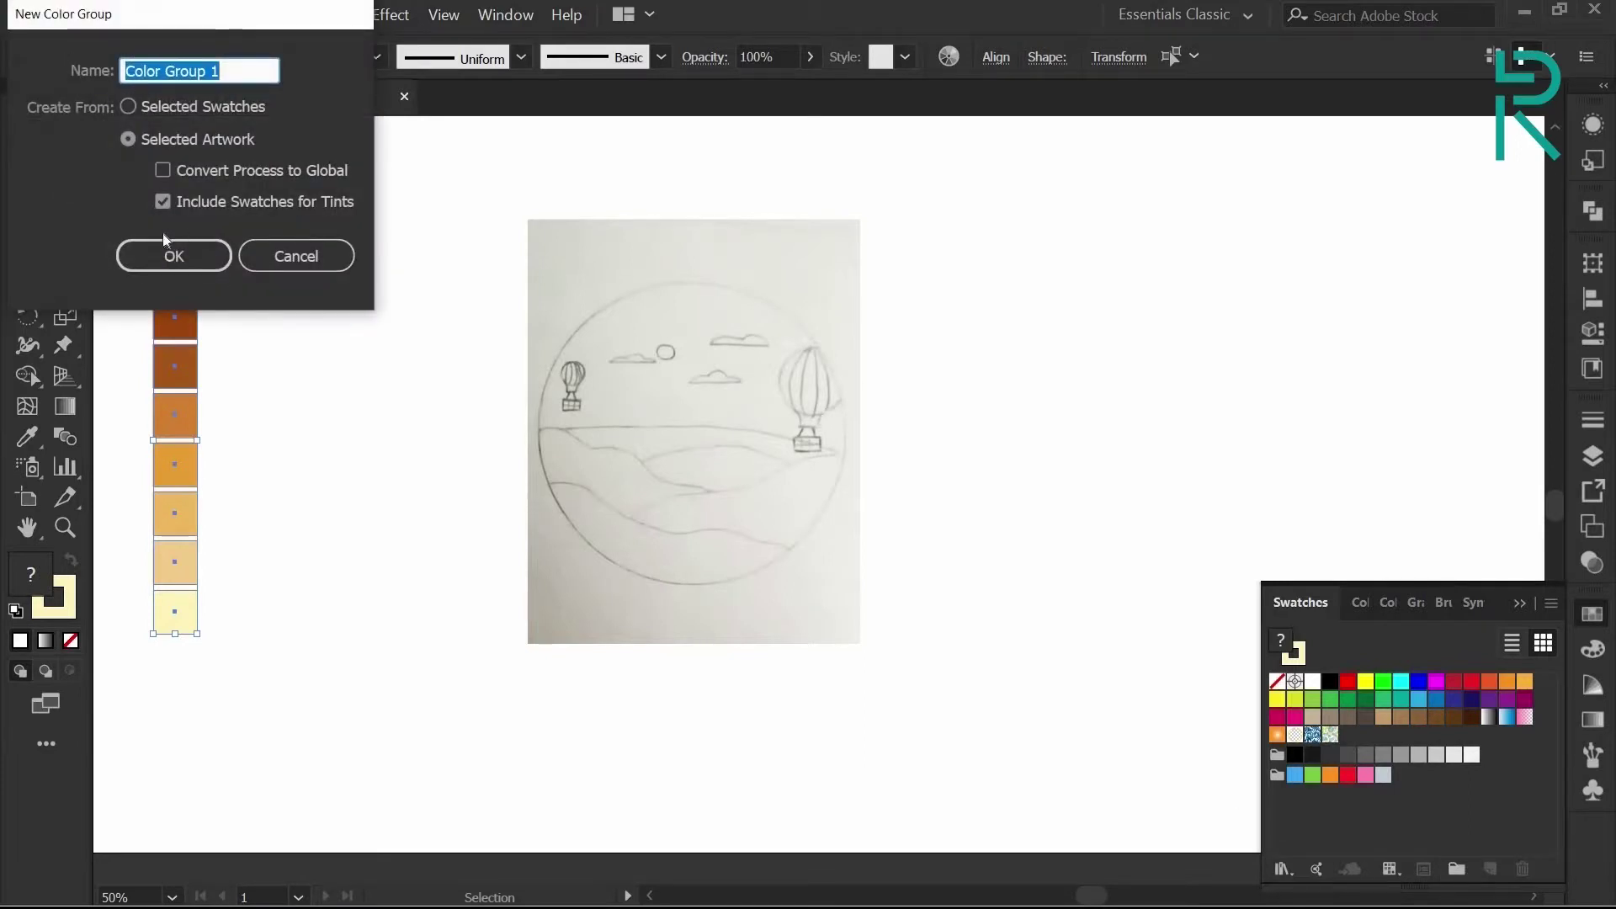
pyautogui.click(173, 253)
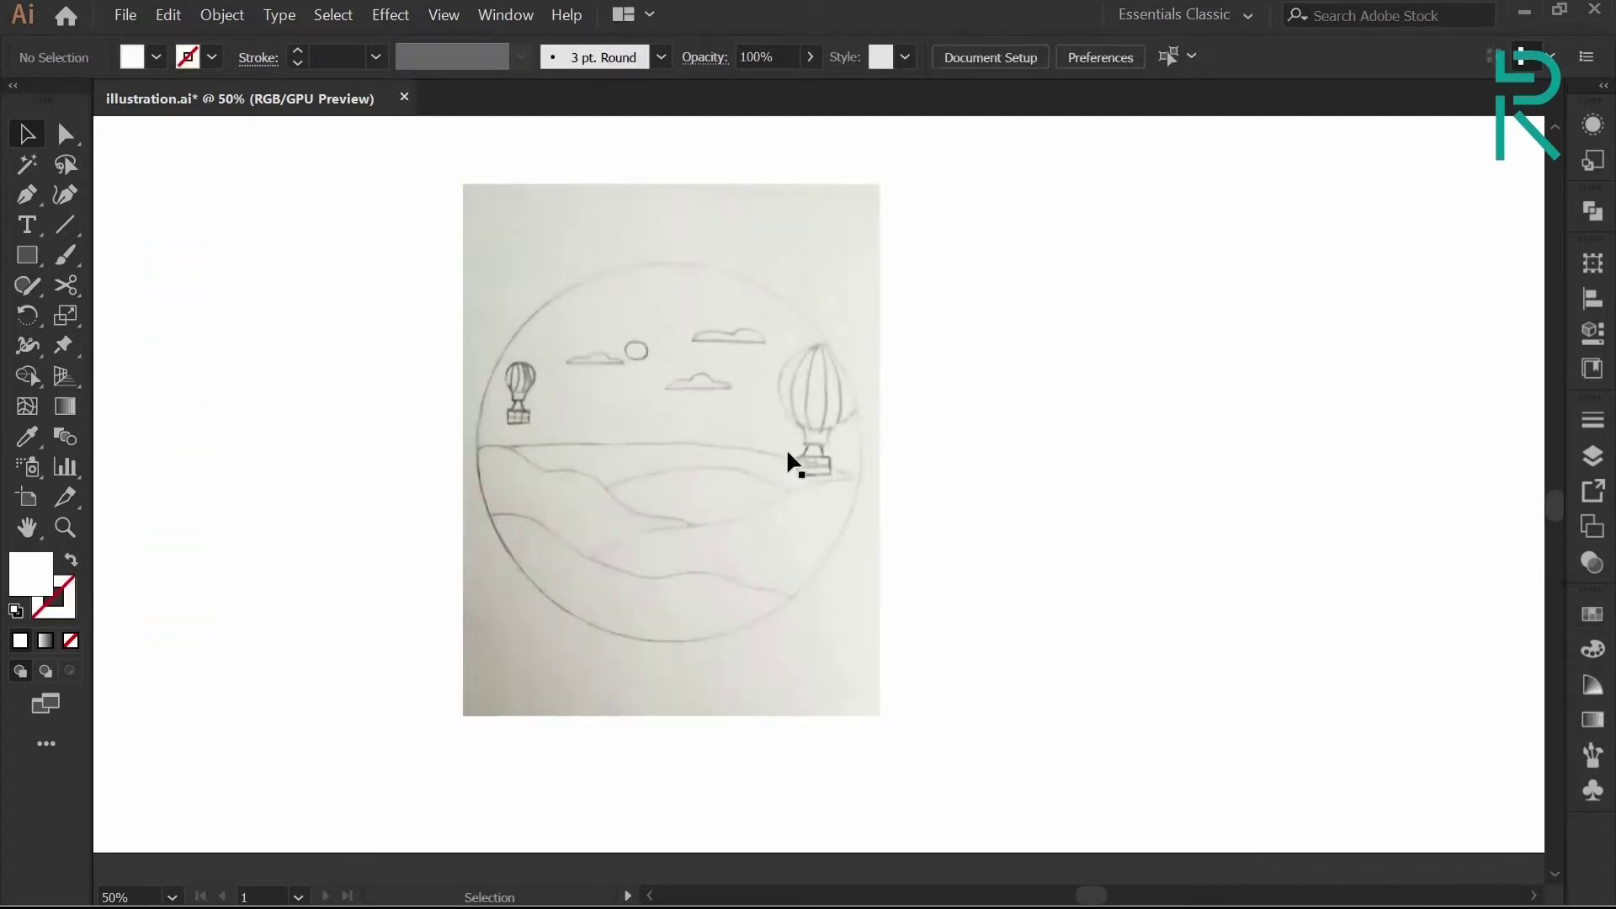
# Lock the pencil sketch image so it stays fixed on the artboard
pyautogui.click(633, 311)
pyautogui.click(219, 15)
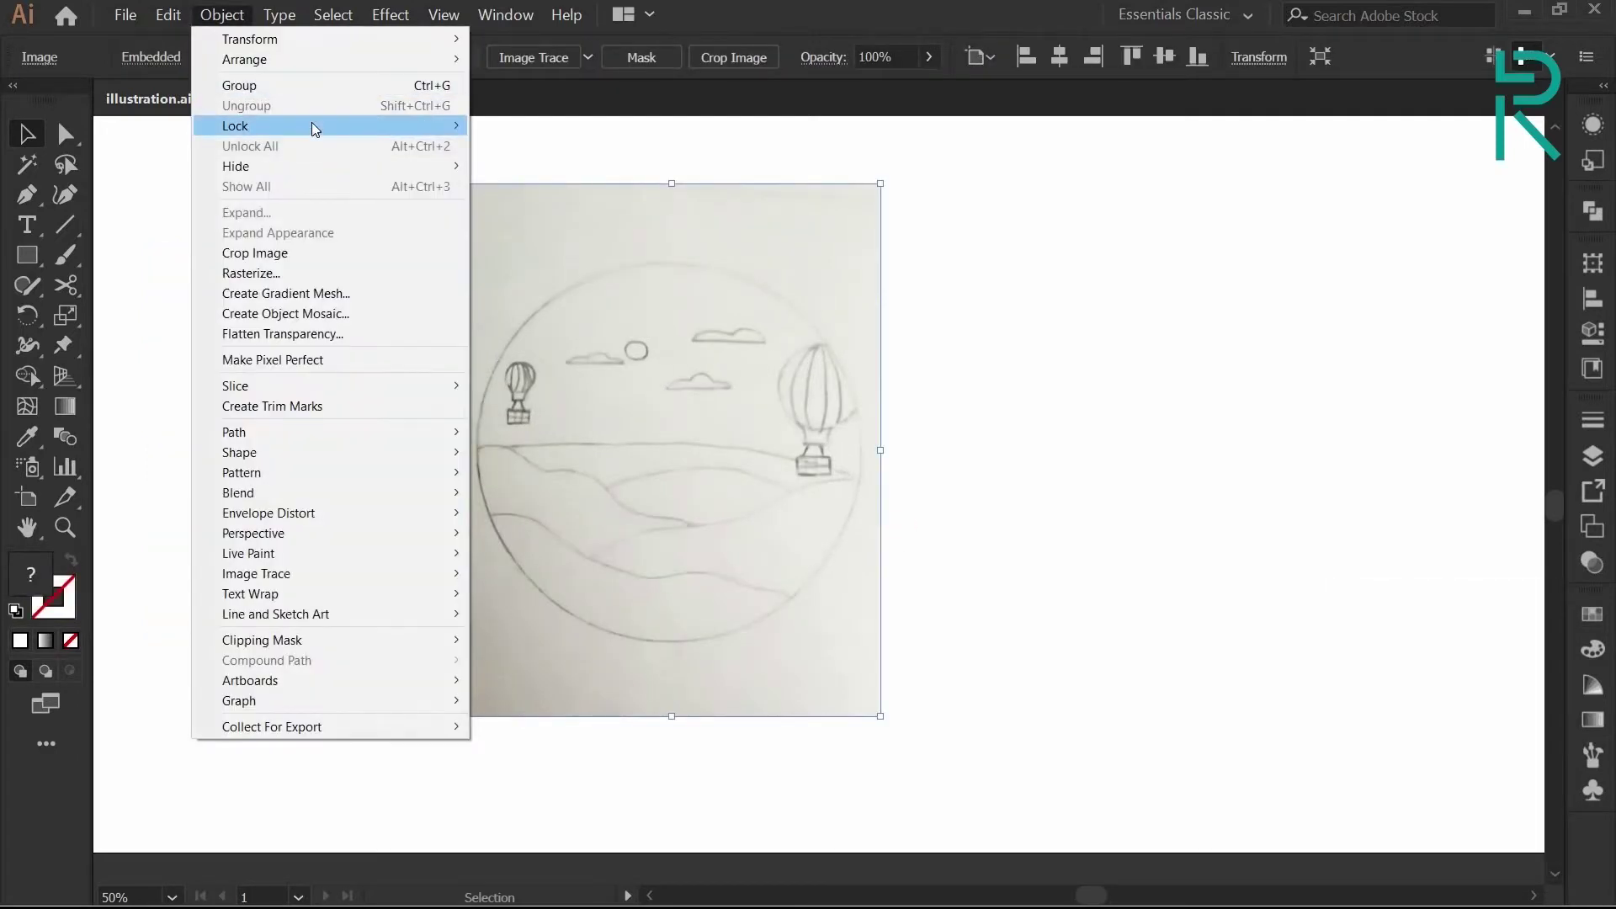
pyautogui.moveTo(311, 125)
pyautogui.click(592, 131)
# Draw a circle with the Ellipse tool in the empty area beside the sketch
pyautogui.moveTo(551, 420); pyautogui.dragTo(388, 428)
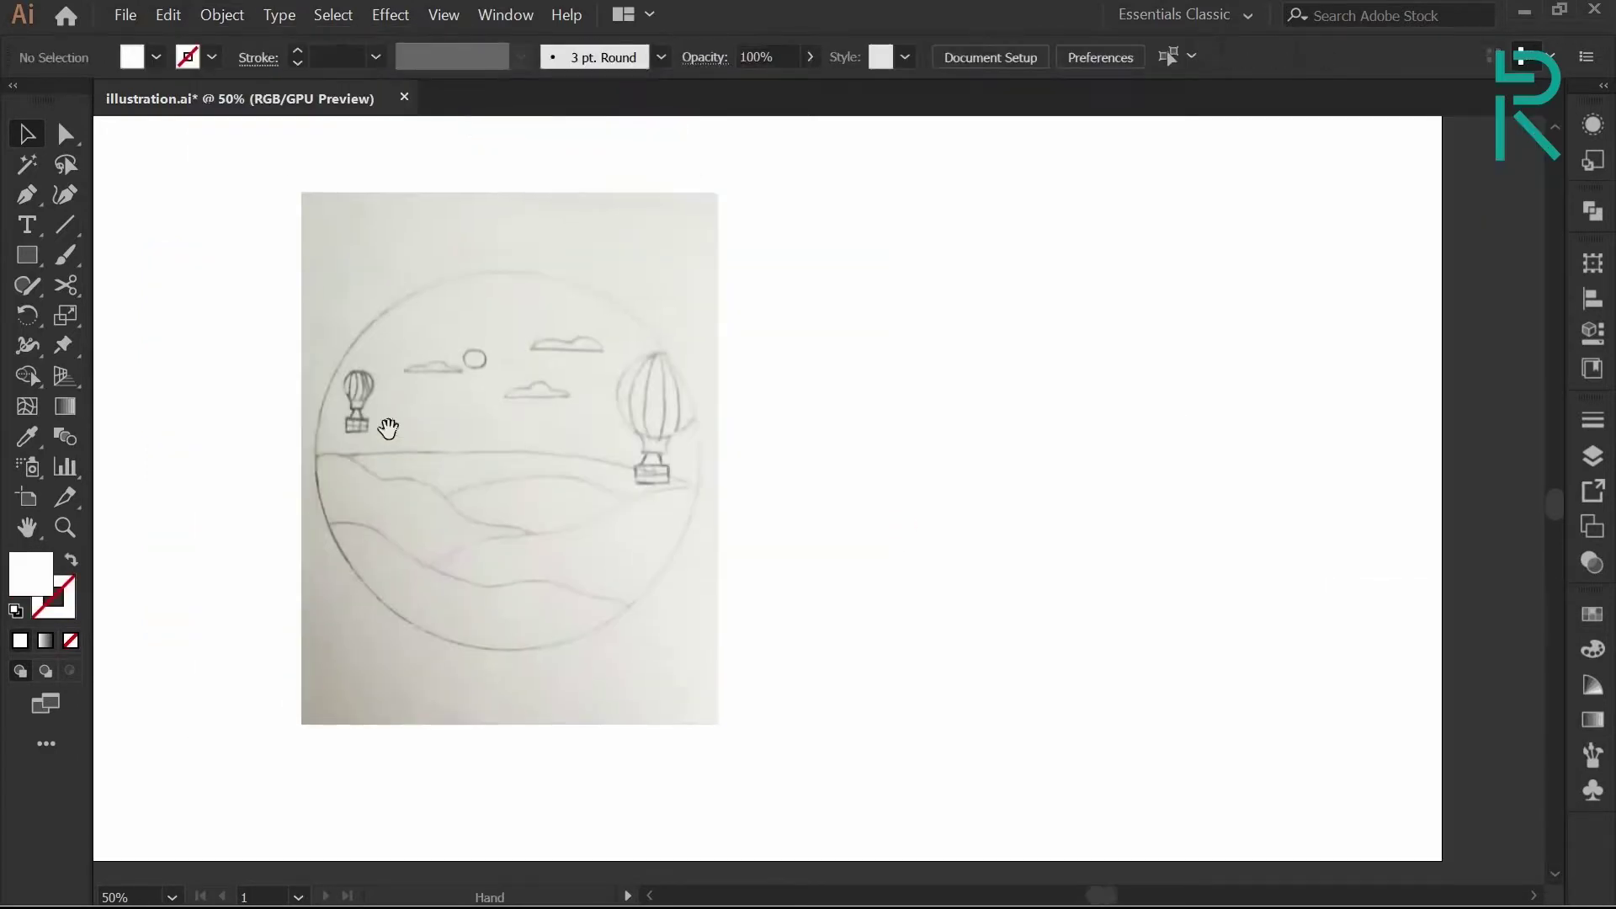
pyautogui.click(28, 255)
pyautogui.click(128, 319)
pyautogui.moveTo(509, 459); pyautogui.dragTo(968, 433)
pyautogui.moveTo(928, 303)
pyautogui.mouseDown()
pyautogui.moveTo(1152, 662)
pyautogui.moveTo(1143, 646)
pyautogui.mouseUp()
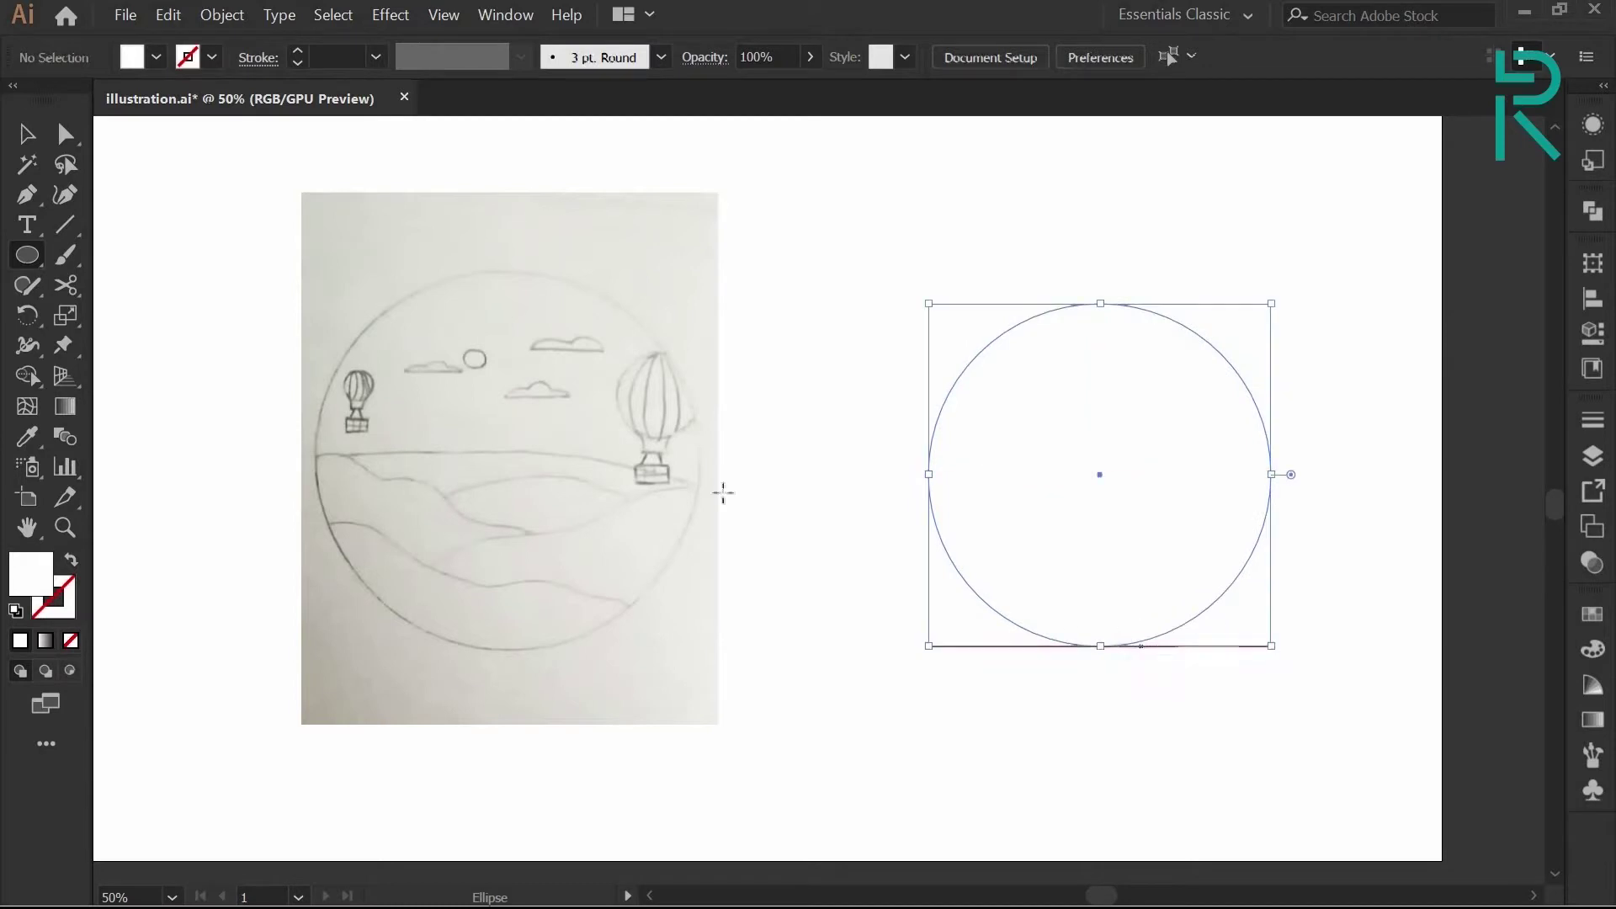
# Split the circle into two halves with the Scissors tool at its uppermost and lowermost anchor points
pyautogui.click(79, 288)
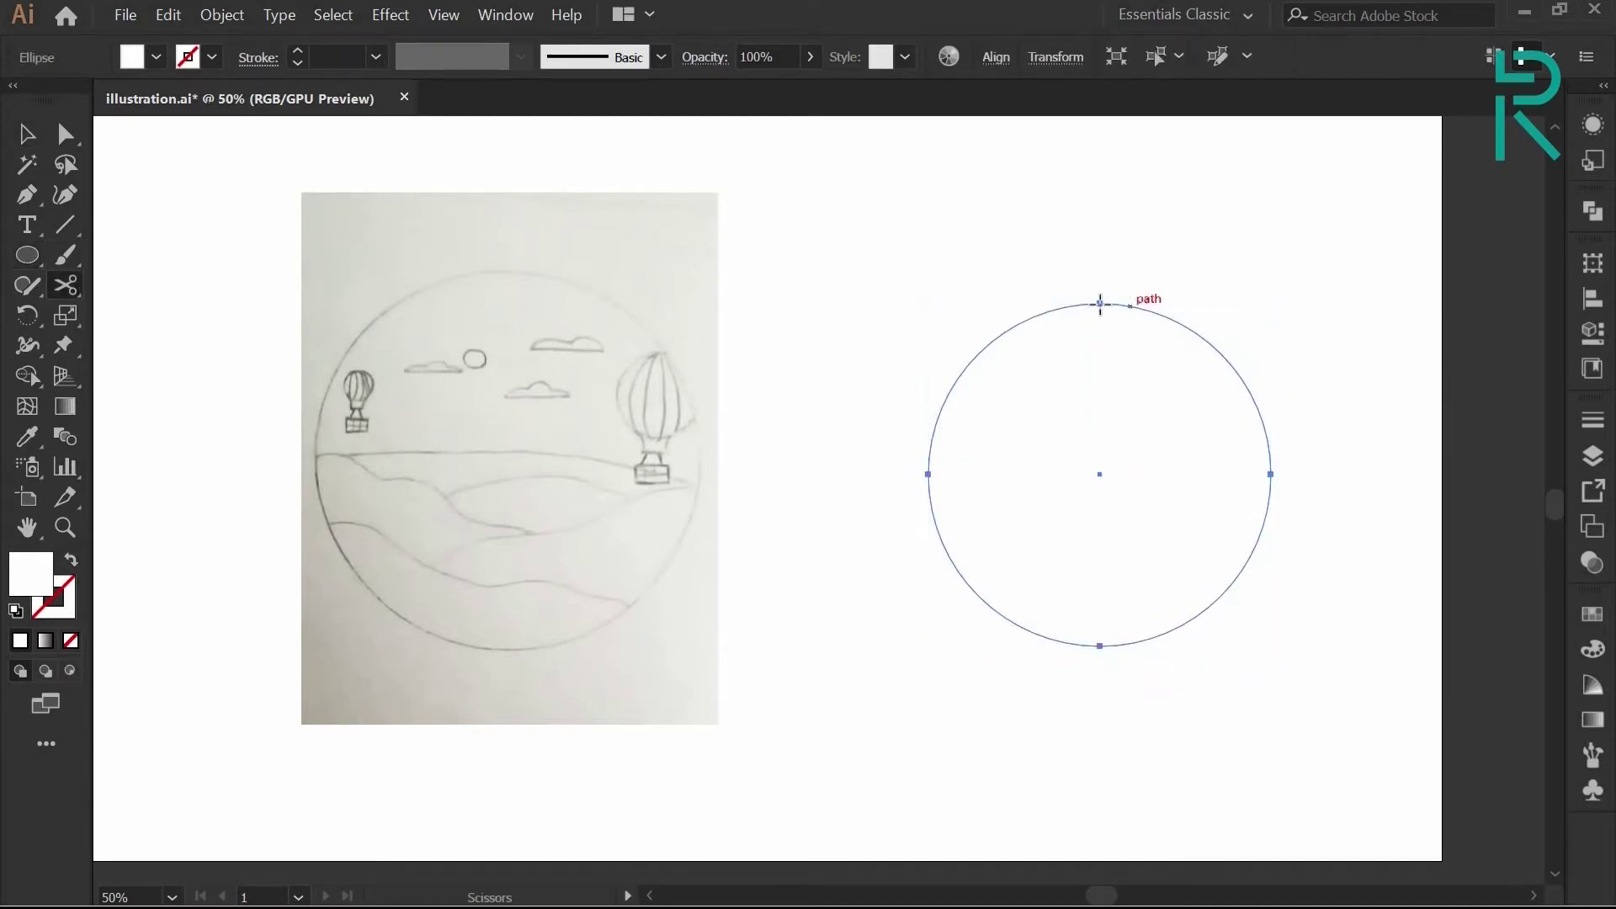
pyautogui.click(1102, 348)
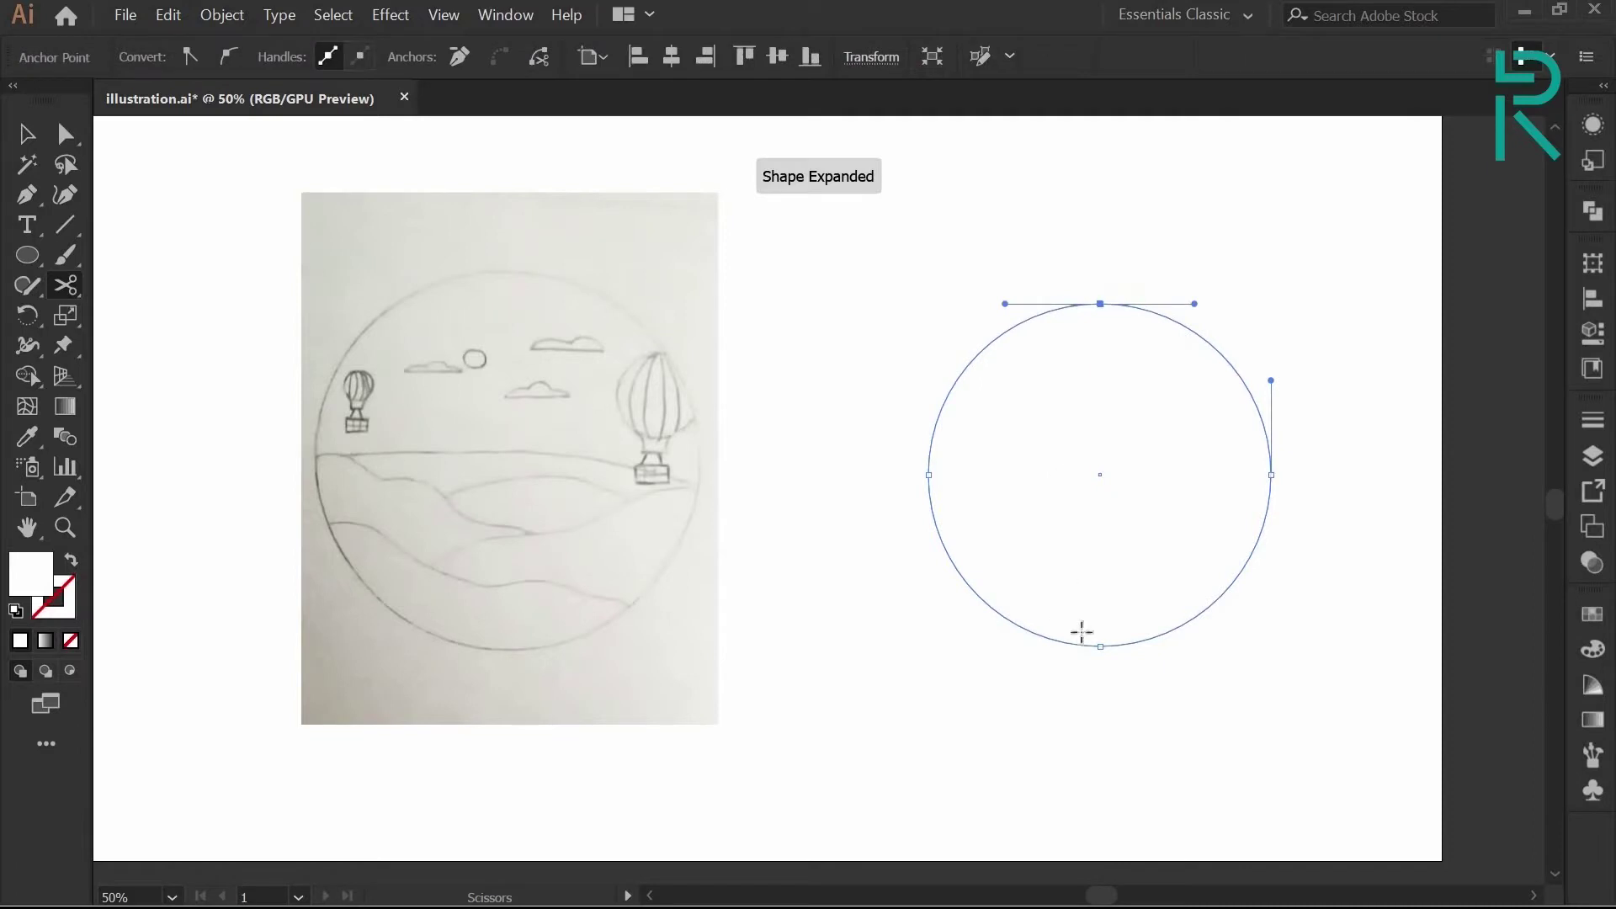
pyautogui.click(1100, 647)
# Give both circle halves no fill and a black 3 px stroke
pyautogui.click(28, 134)
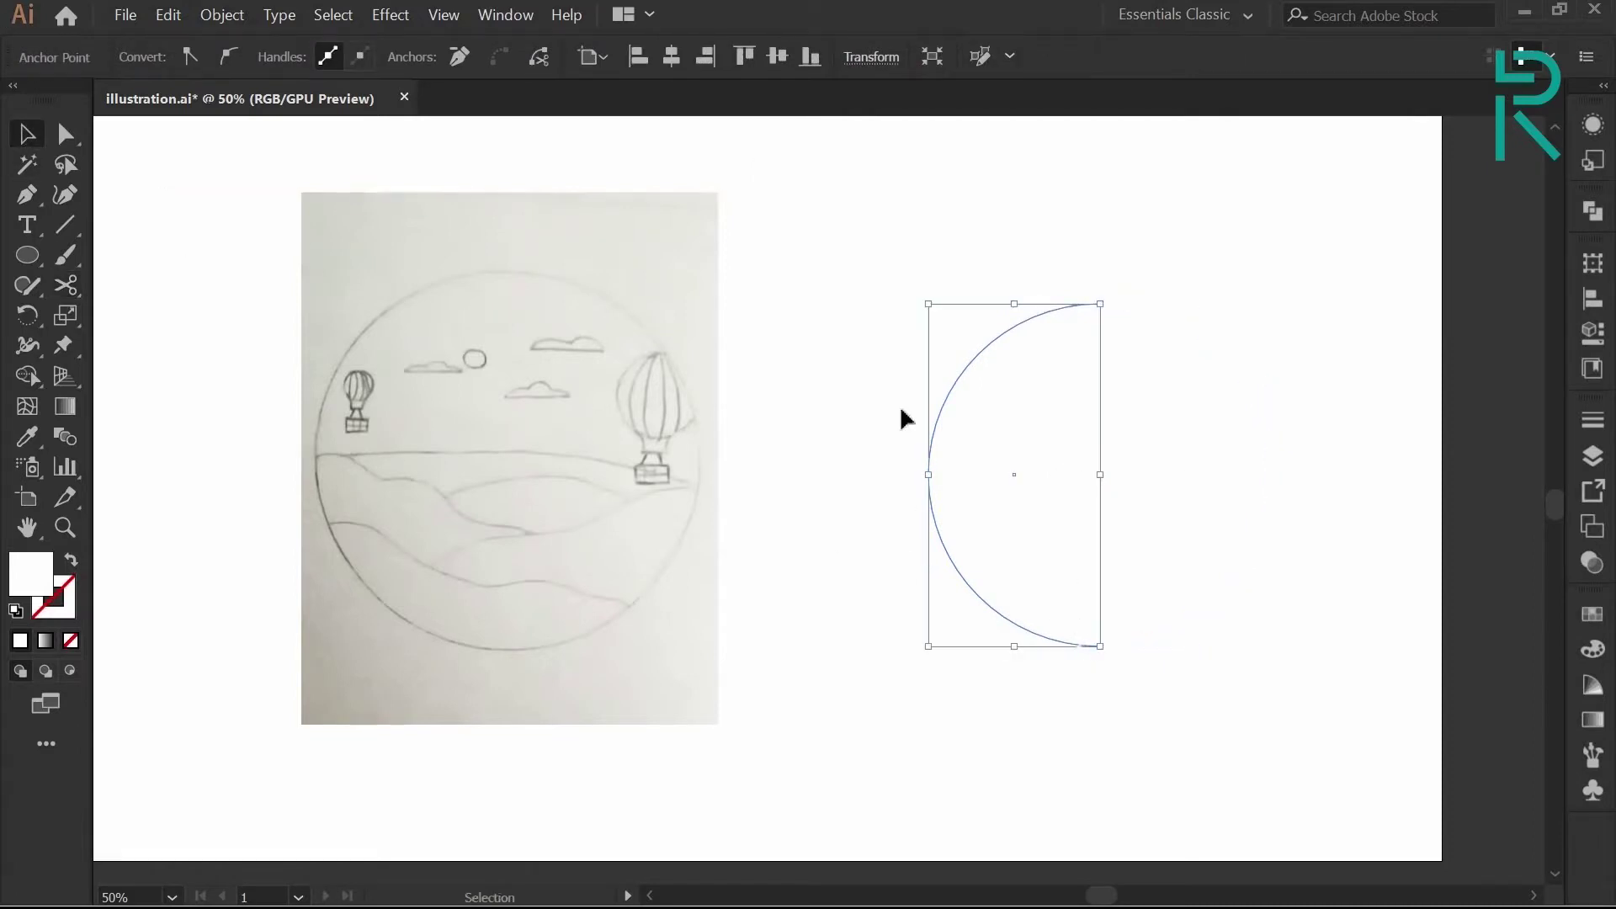
pyautogui.moveTo(901, 409); pyautogui.dragTo(1253, 709)
pyautogui.press('d')
pyautogui.click(297, 51)
pyautogui.click(297, 51)
# Pull the right half of the circle away and delete it
pyautogui.click(1280, 383)
pyautogui.moveTo(1263, 421); pyautogui.dragTo(1325, 379)
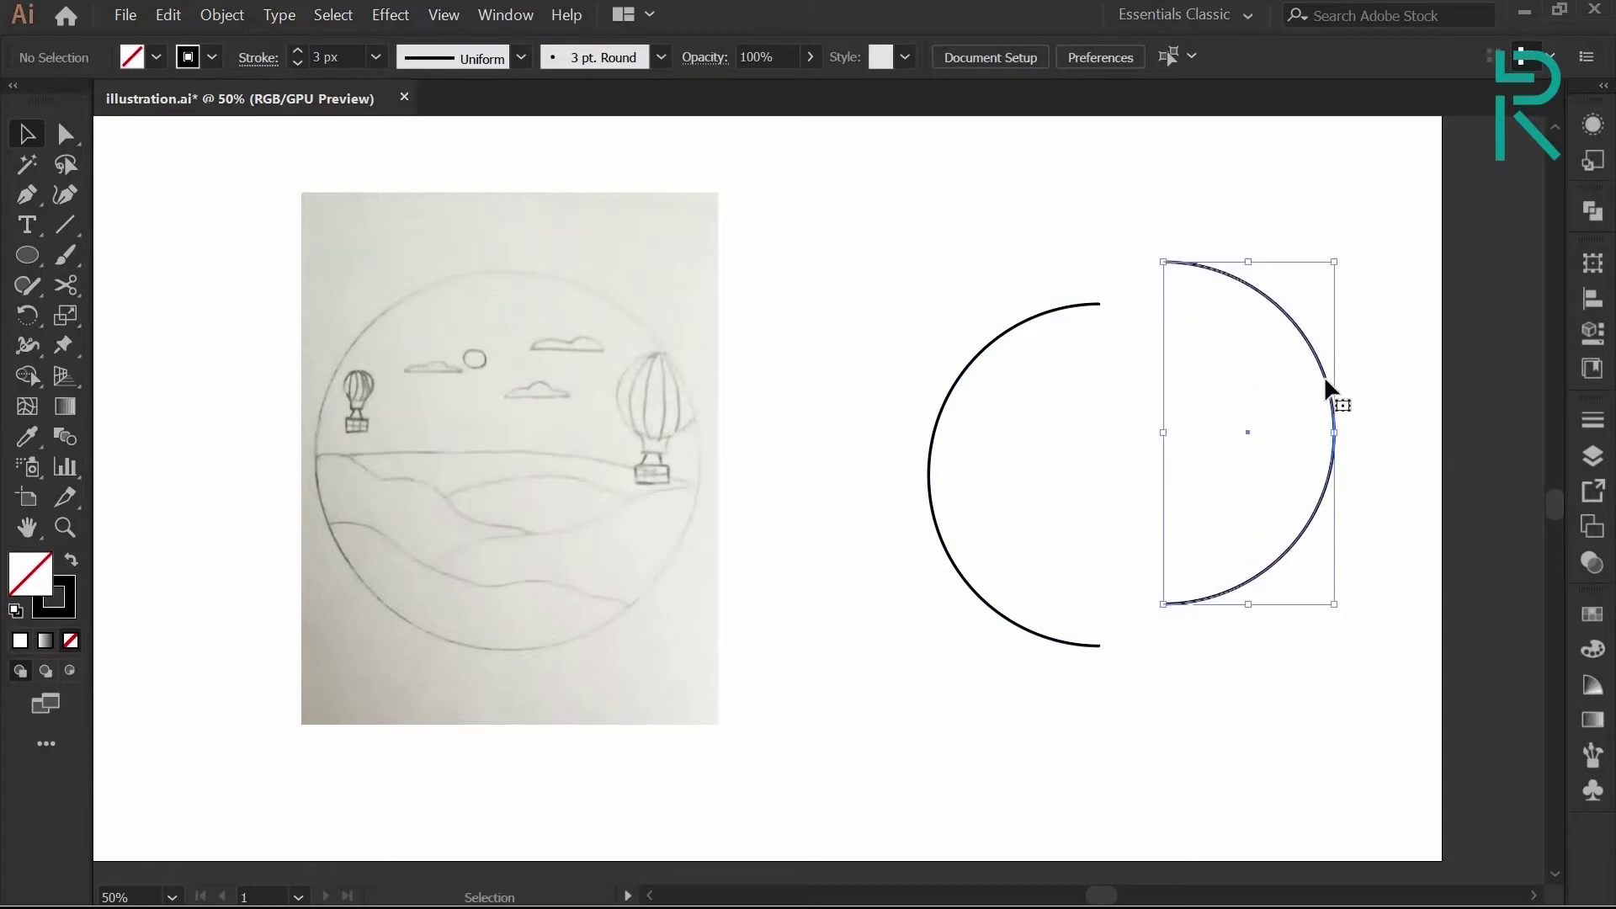
pyautogui.press('Delete')
# Reshape the half circle's lower end into a tapering balloon side by moving its bottom anchor inward and adjusting the curve
pyautogui.press('a')
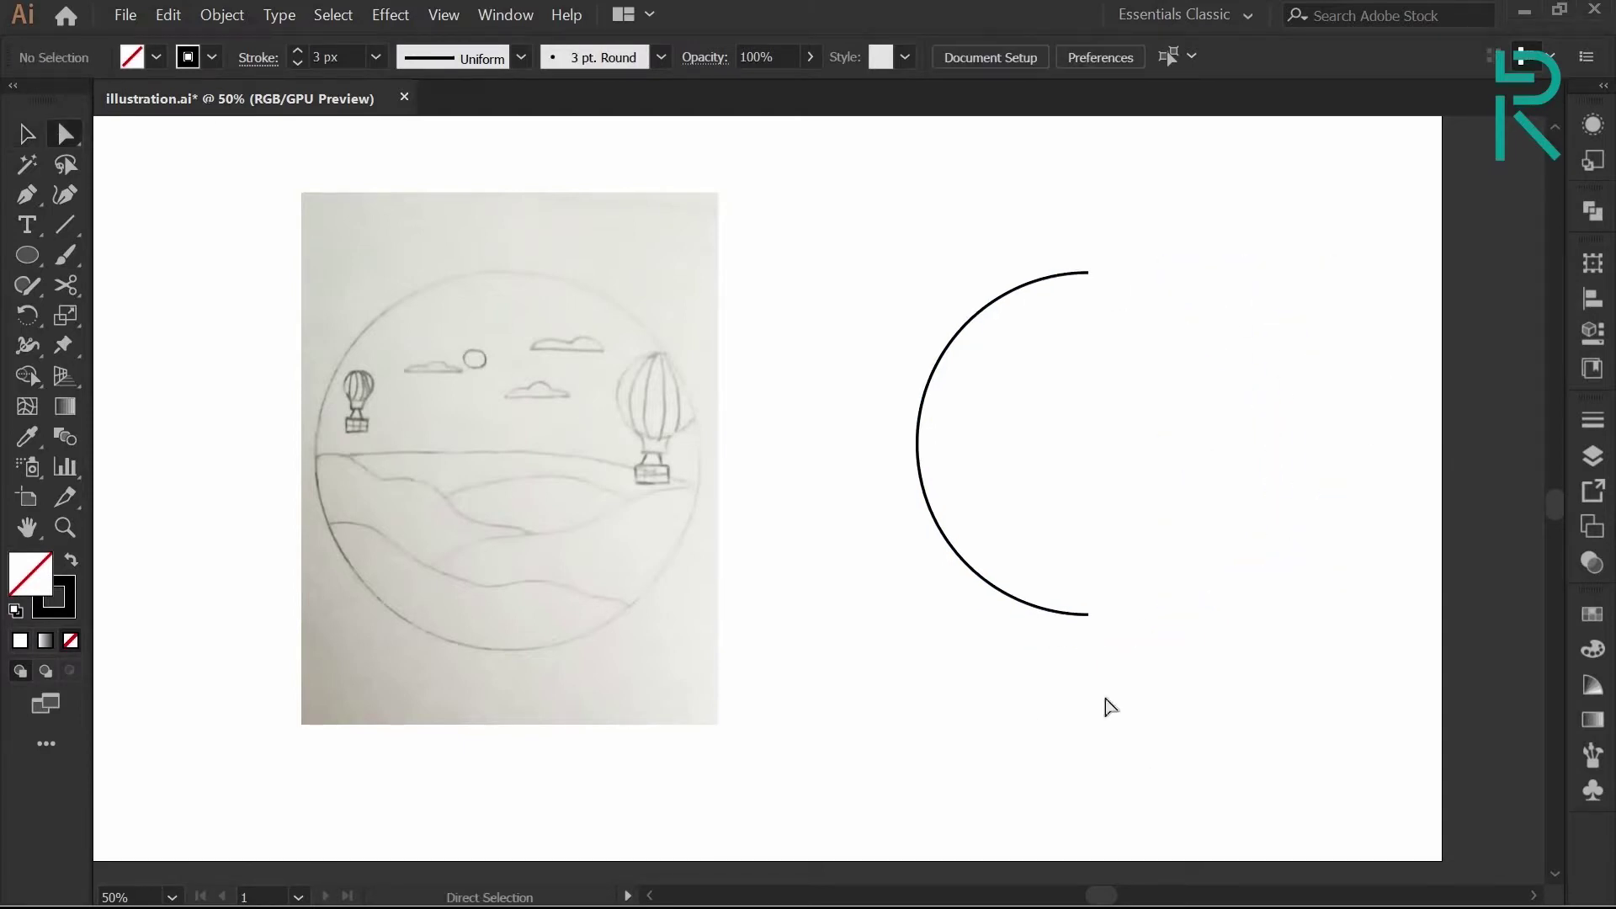
pyautogui.moveTo(1088, 616); pyautogui.dragTo(978, 558)
pyautogui.moveTo(1044, 625)
pyautogui.mouseDown()
pyautogui.moveTo(1029, 624)
pyautogui.moveTo(1034, 649)
pyautogui.mouseUp()
pyautogui.click(930, 606)
pyautogui.click(1036, 689)
pyautogui.click(1033, 648)
pyautogui.moveTo(976, 579); pyautogui.dragTo(983, 564)
pyautogui.click(951, 524)
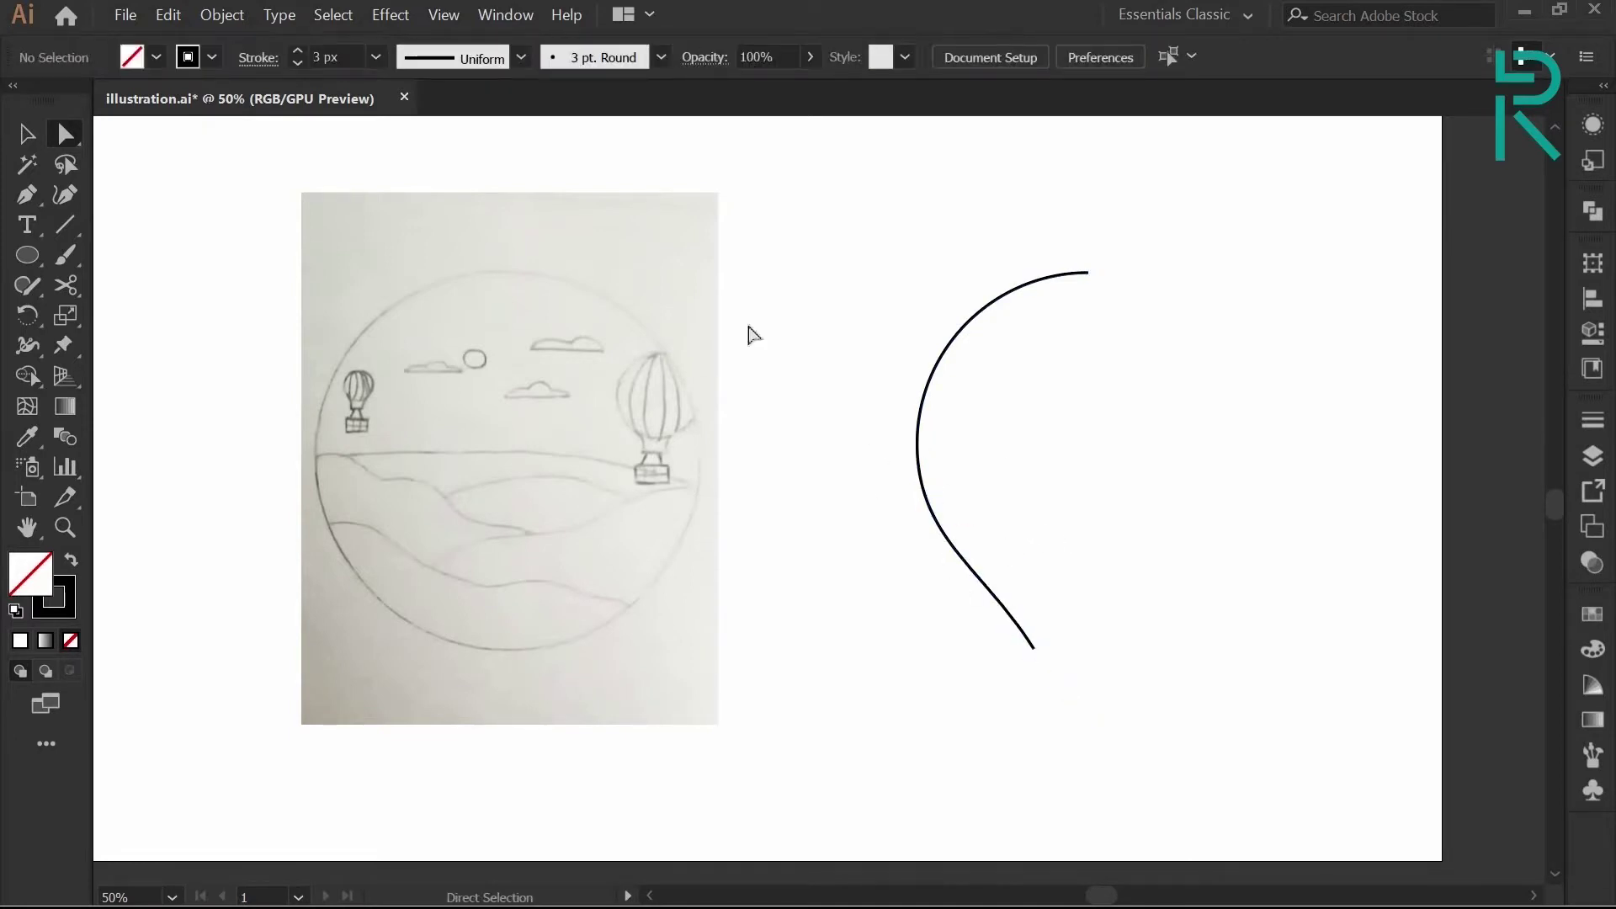
# Reflect a copy of the balloon side across the vertical axis and place it opposite the original
pyautogui.press('v')
pyautogui.click(985, 577)
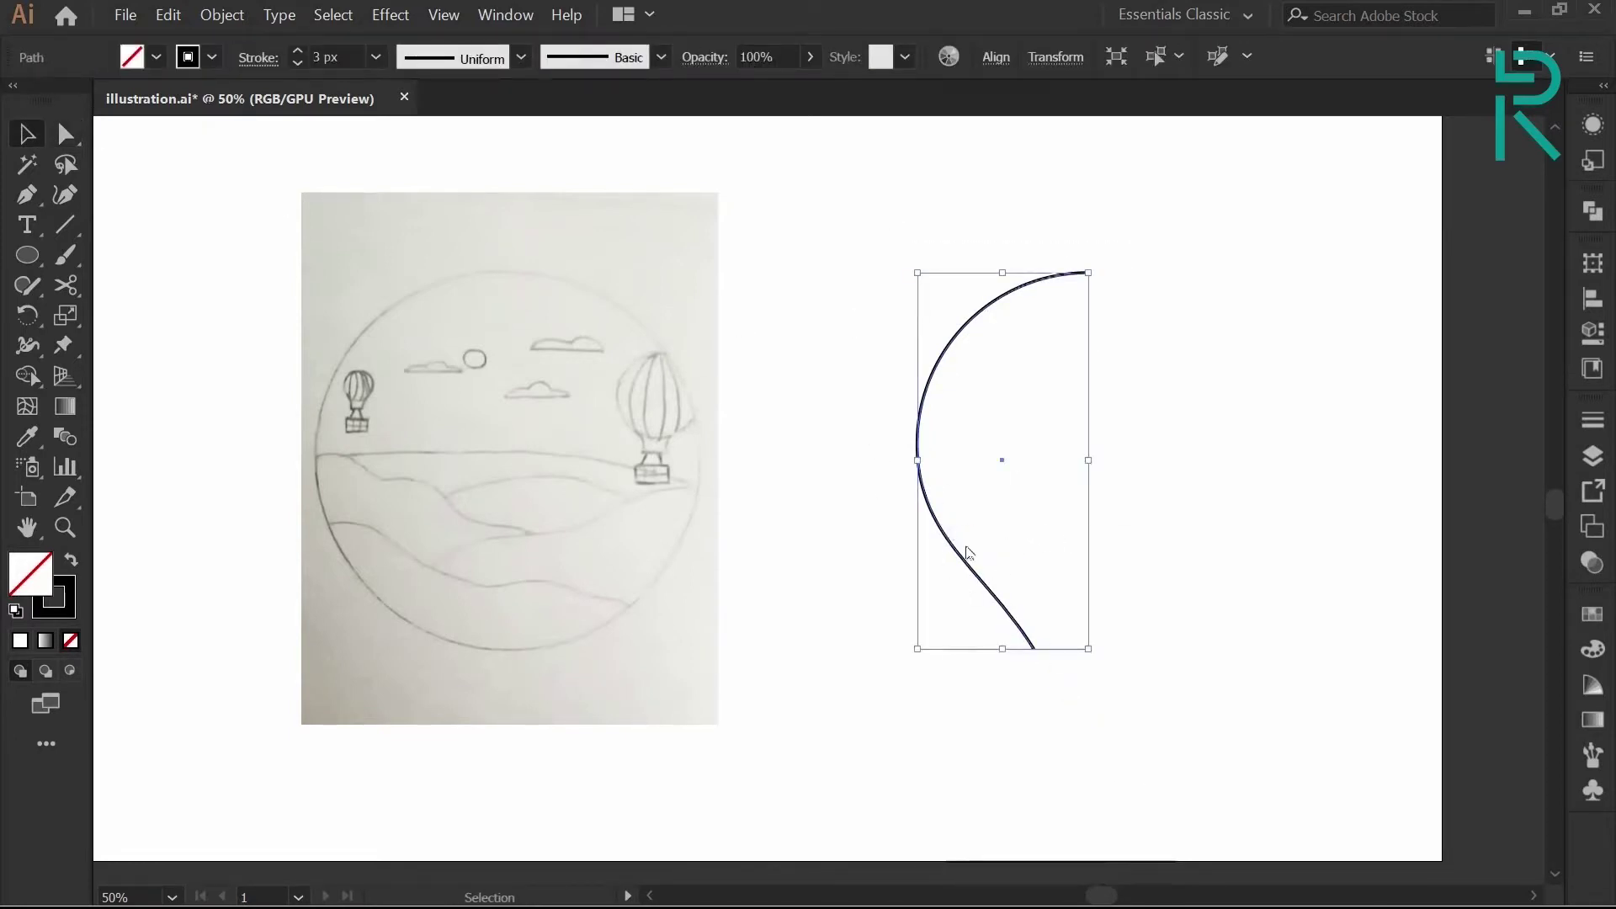
pyautogui.rightClick(946, 525)
pyautogui.moveTo(1040, 790)
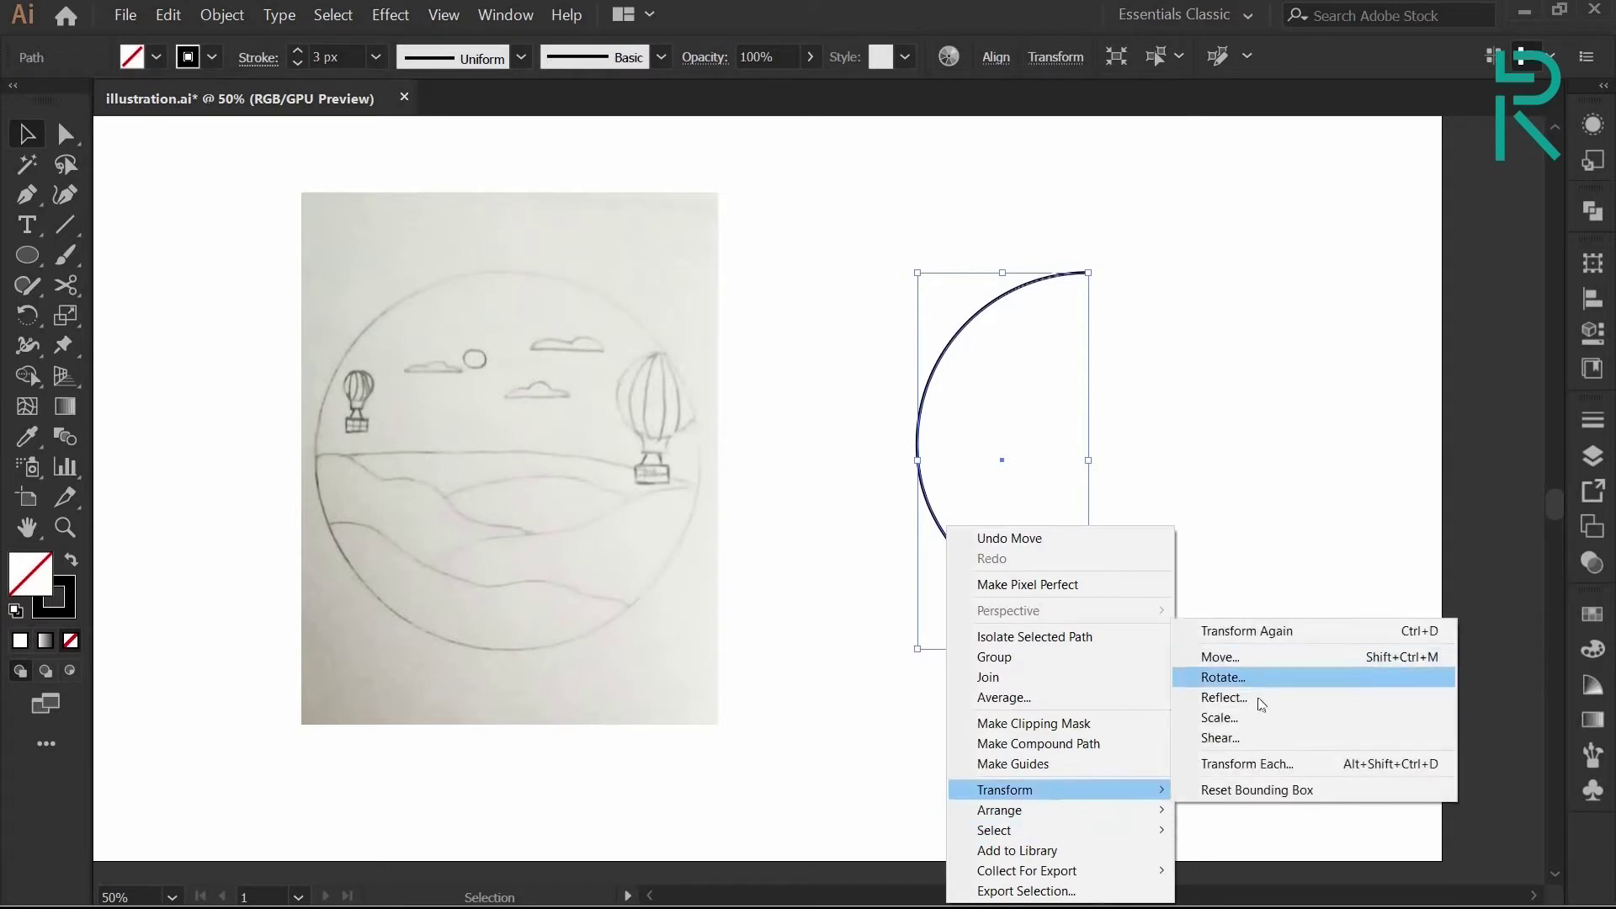
pyautogui.click(1212, 697)
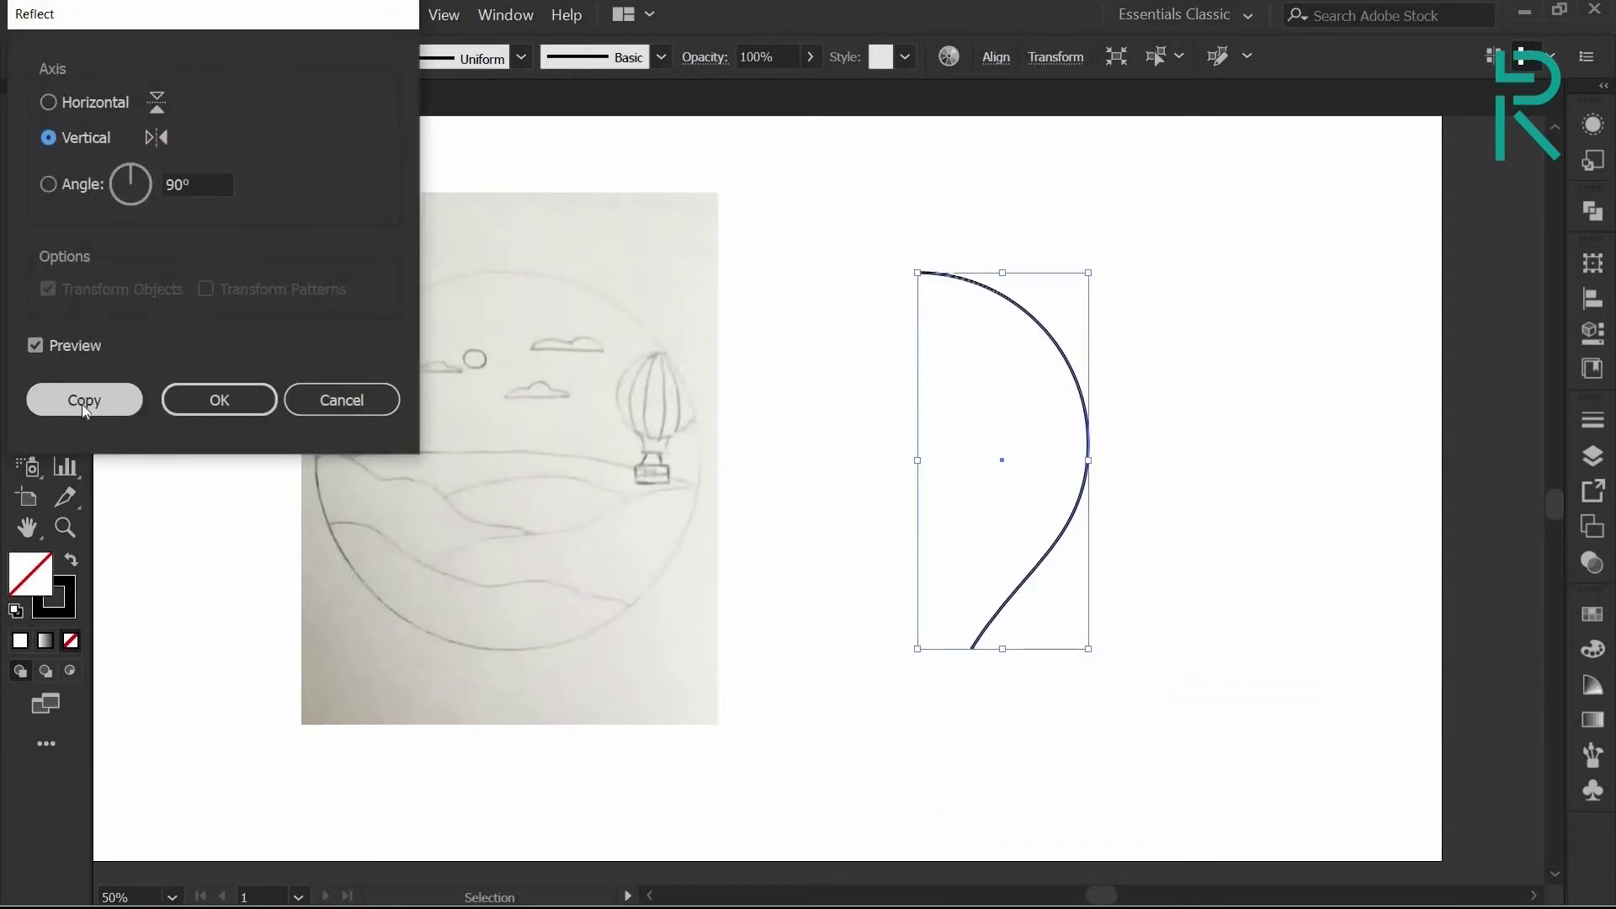
pyautogui.click(85, 400)
pyautogui.moveTo(1082, 430); pyautogui.dragTo(1260, 430)
# Line up the mirrored side's top end with the top end of the original balloon side
pyautogui.click(169, 194)
pyautogui.press('a')
pyautogui.scroll(5, 1102, 274)
pyautogui.click(1108, 277)
pyautogui.press('v')
pyautogui.moveTo(1108, 277); pyautogui.dragTo(1088, 276)
# Join the two balloon sides at their meeting top anchor points
pyautogui.click(968, 189)
pyautogui.press('a')
pyautogui.moveTo(948, 210); pyautogui.dragTo(1032, 311)
pyautogui.rightClick(1028, 277)
pyautogui.click(1103, 407)
# Close the balloon outline by joining its two open bottom ends with a straight segment
pyautogui.scroll(-1, 882, 589)
pyautogui.scroll(-3, 881, 589)
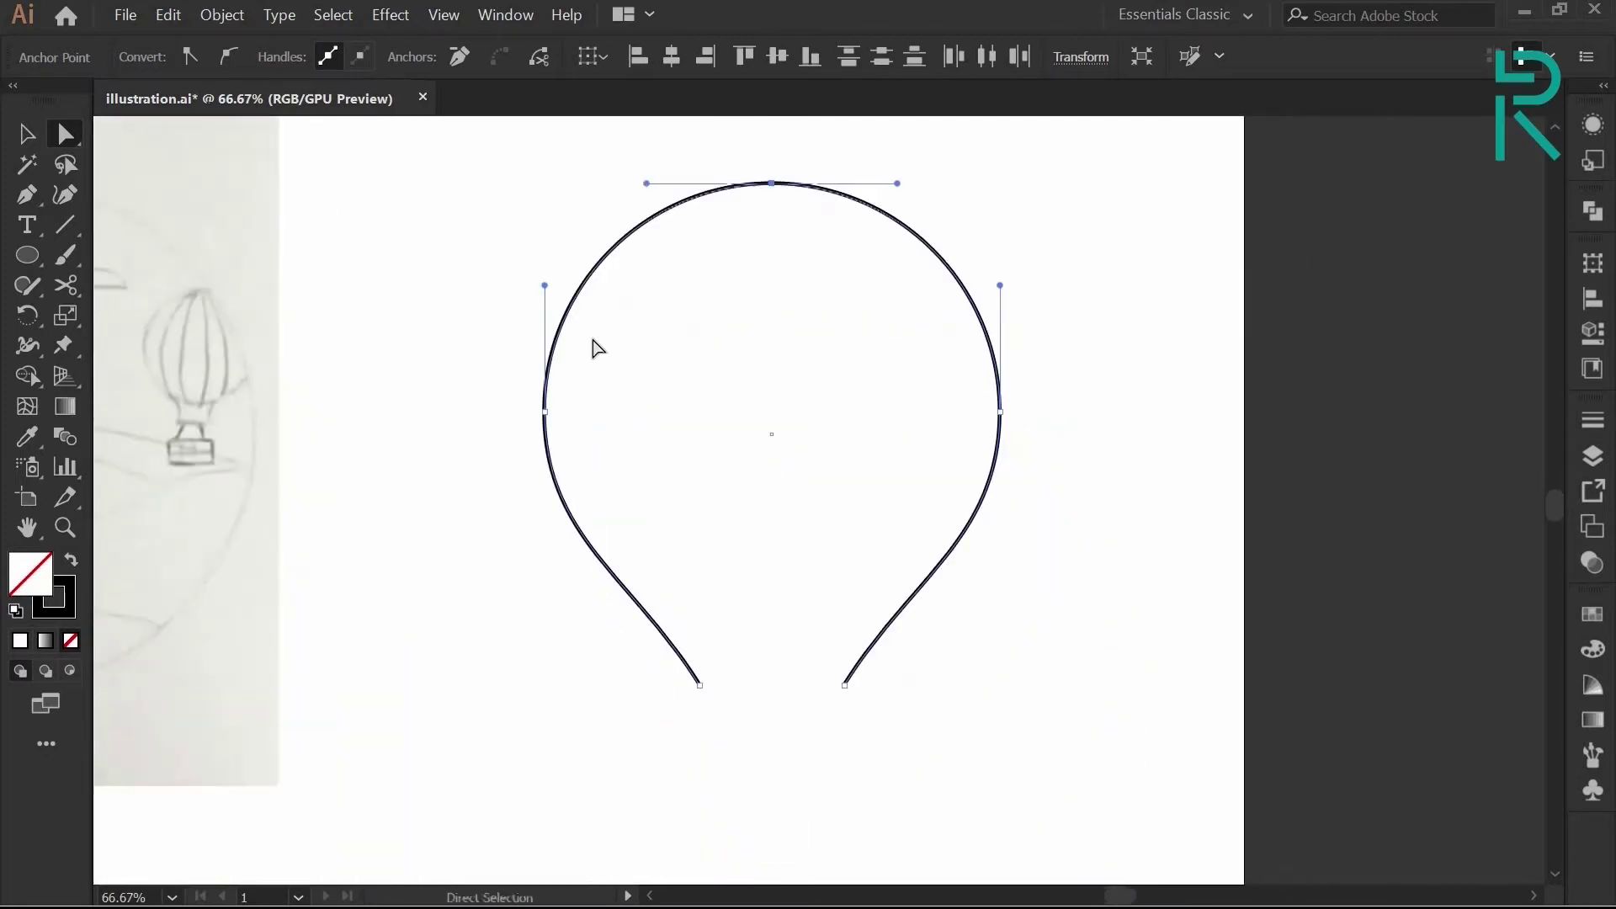
pyautogui.click(592, 351)
pyautogui.hotkey('ctrl', 'a')
pyautogui.rightClick(897, 612)
pyautogui.click(923, 390)
# Paste a copy of the balloon outline in front and narrow it symmetrically about its center
pyautogui.press('v')
pyautogui.click(279, 270)
pyautogui.click(546, 412)
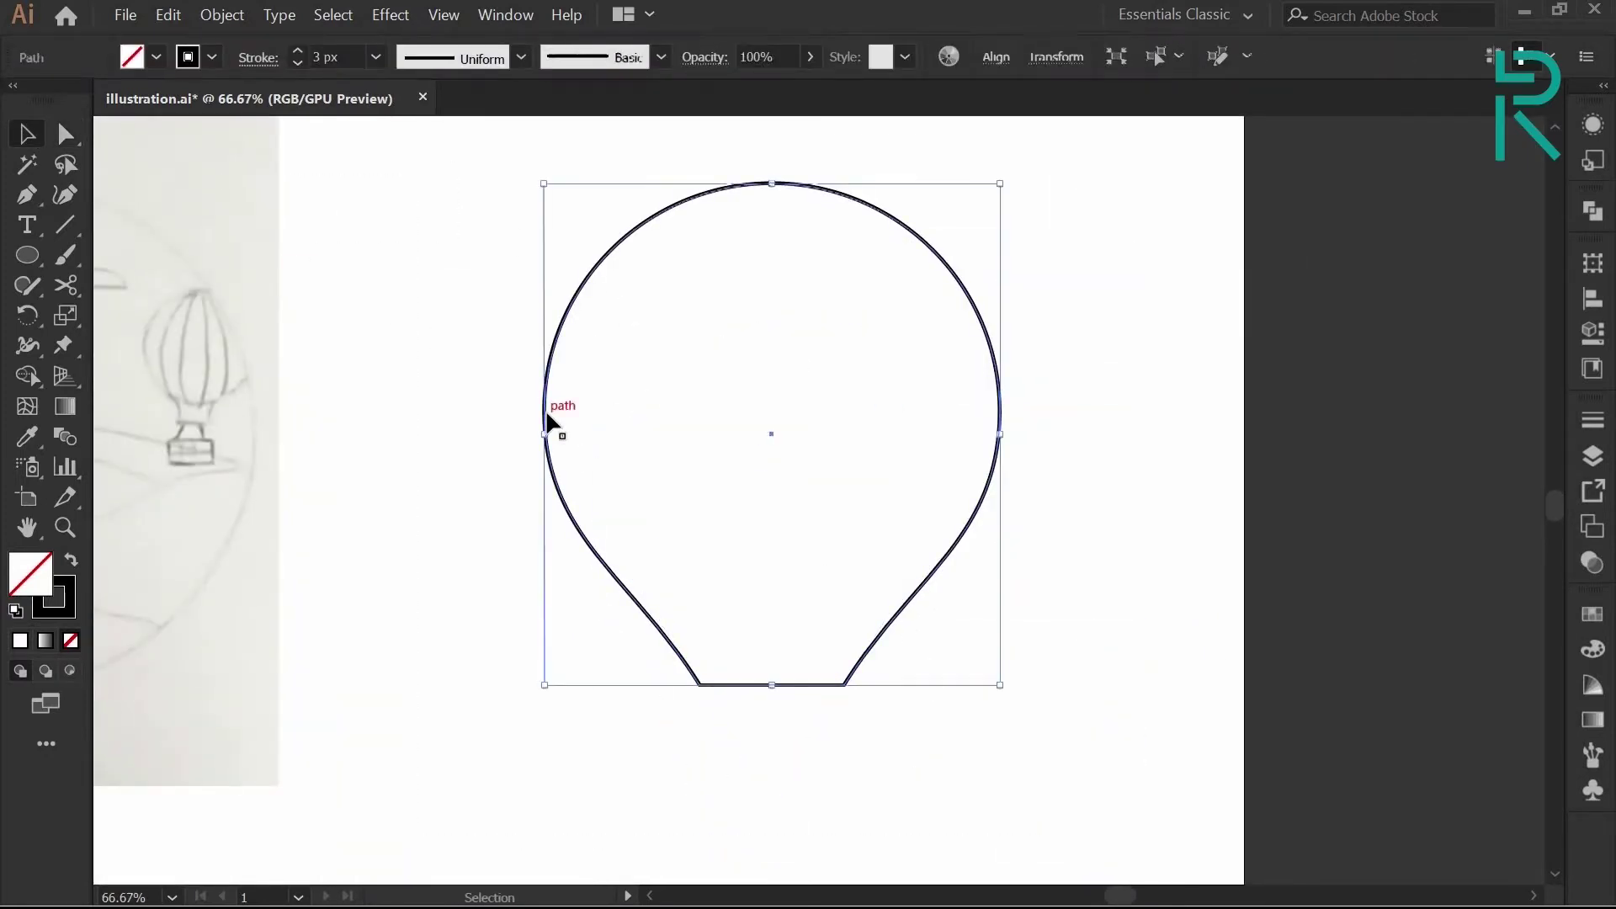
pyautogui.click(175, 15)
pyautogui.click(202, 105)
pyautogui.click(168, 15)
pyautogui.click(202, 162)
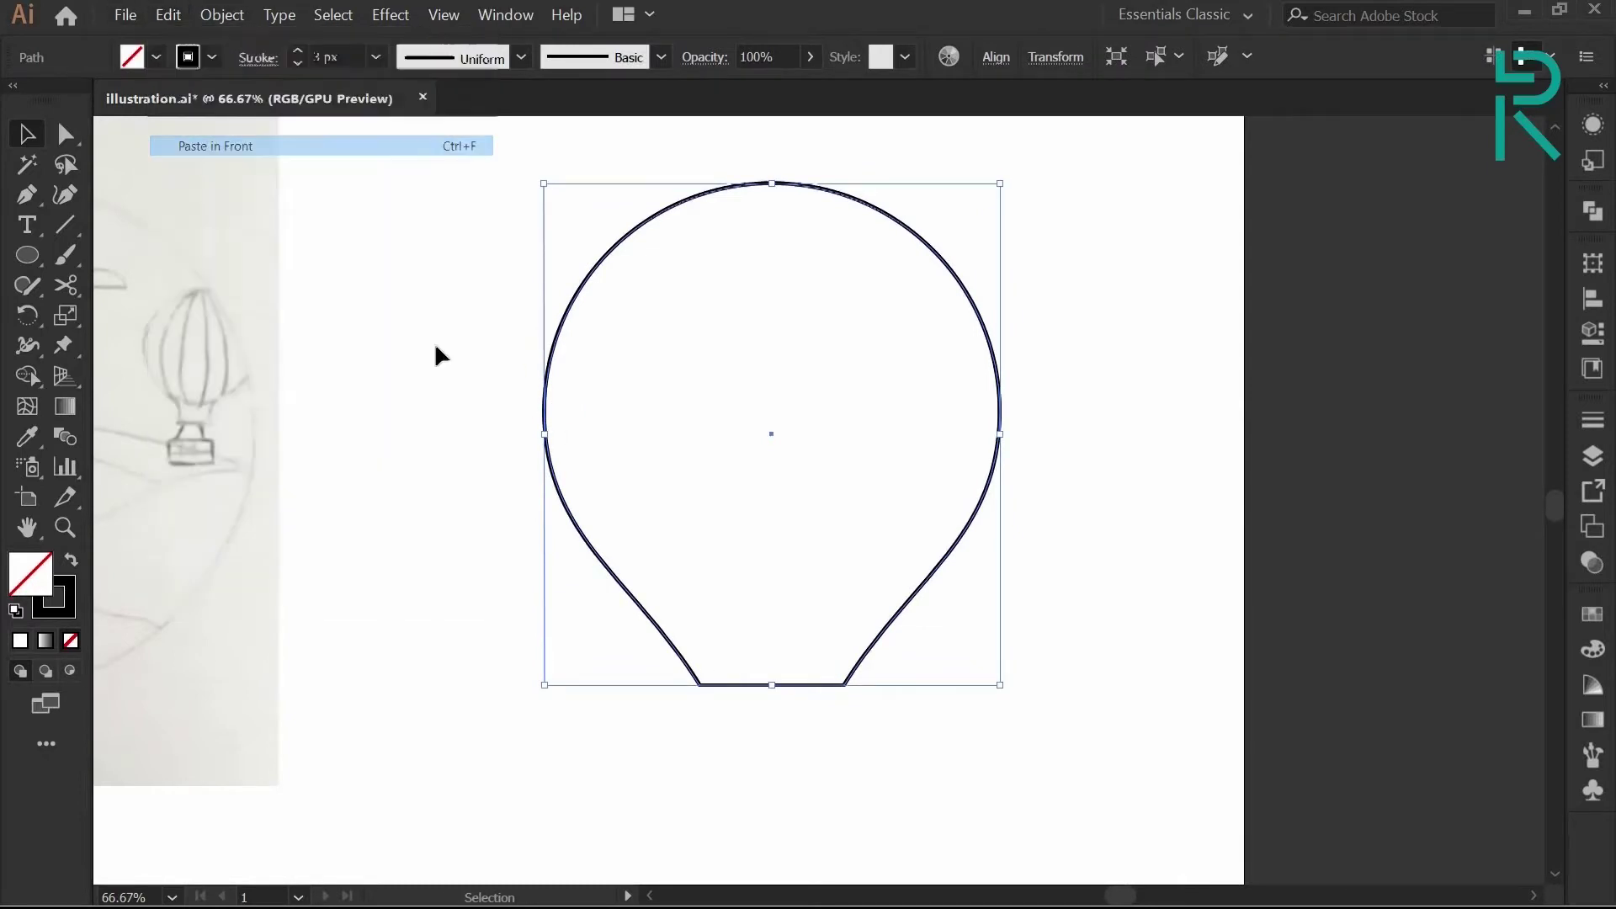
pyautogui.moveTo(1000, 434); pyautogui.dragTo(956, 452)
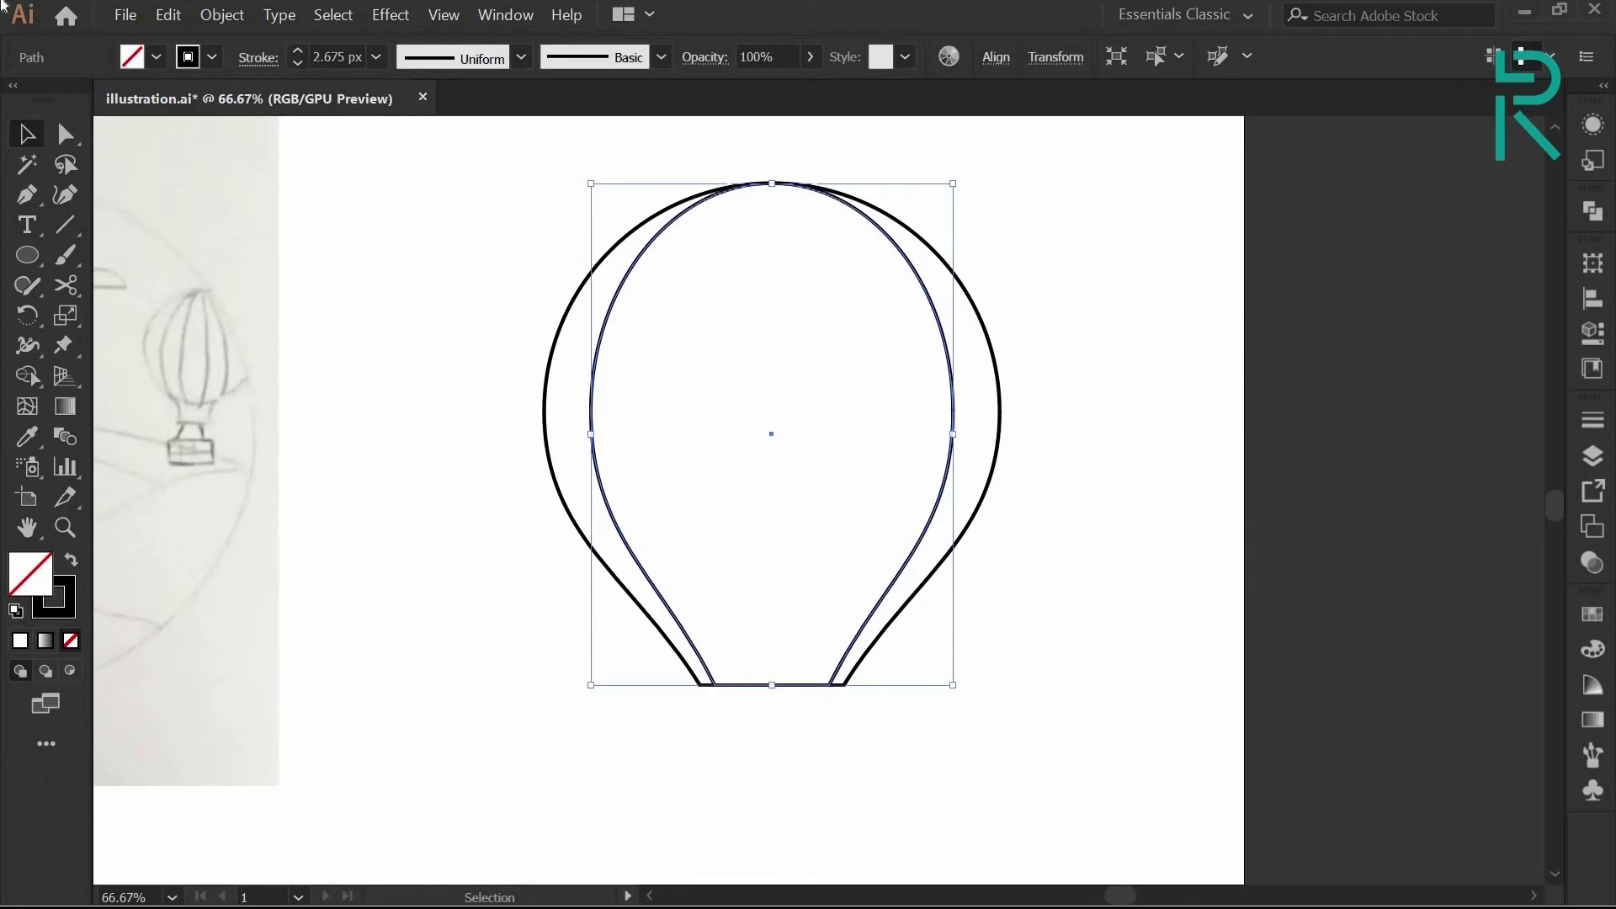
# Add three more progressively narrower centered copies of the outline, making the innermost about 64 px wide
pyautogui.click(177, 23)
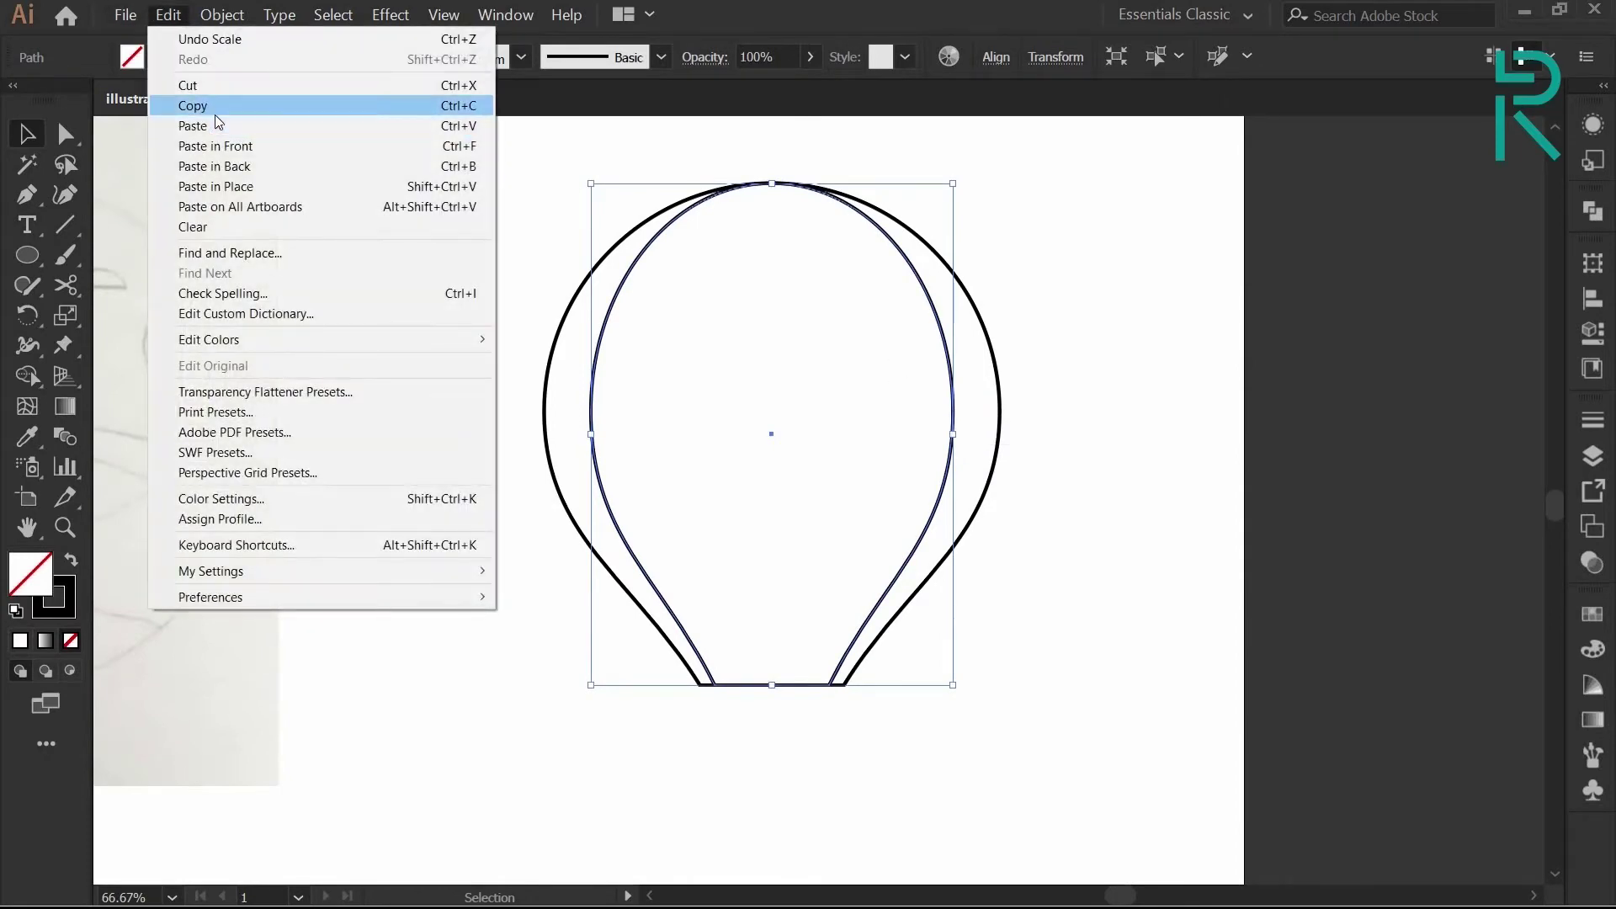
pyautogui.click(215, 146)
pyautogui.moveTo(953, 434); pyautogui.dragTo(812, 443)
pyautogui.press('a')
pyautogui.hotkey('ctrl', 'c')
pyautogui.hotkey('ctrl', 'f')
pyautogui.press('v')
pyautogui.press('a')
pyautogui.hotkey('ctrl', 'c')
pyautogui.hotkey('ctrl', 'f')
pyautogui.press('v')
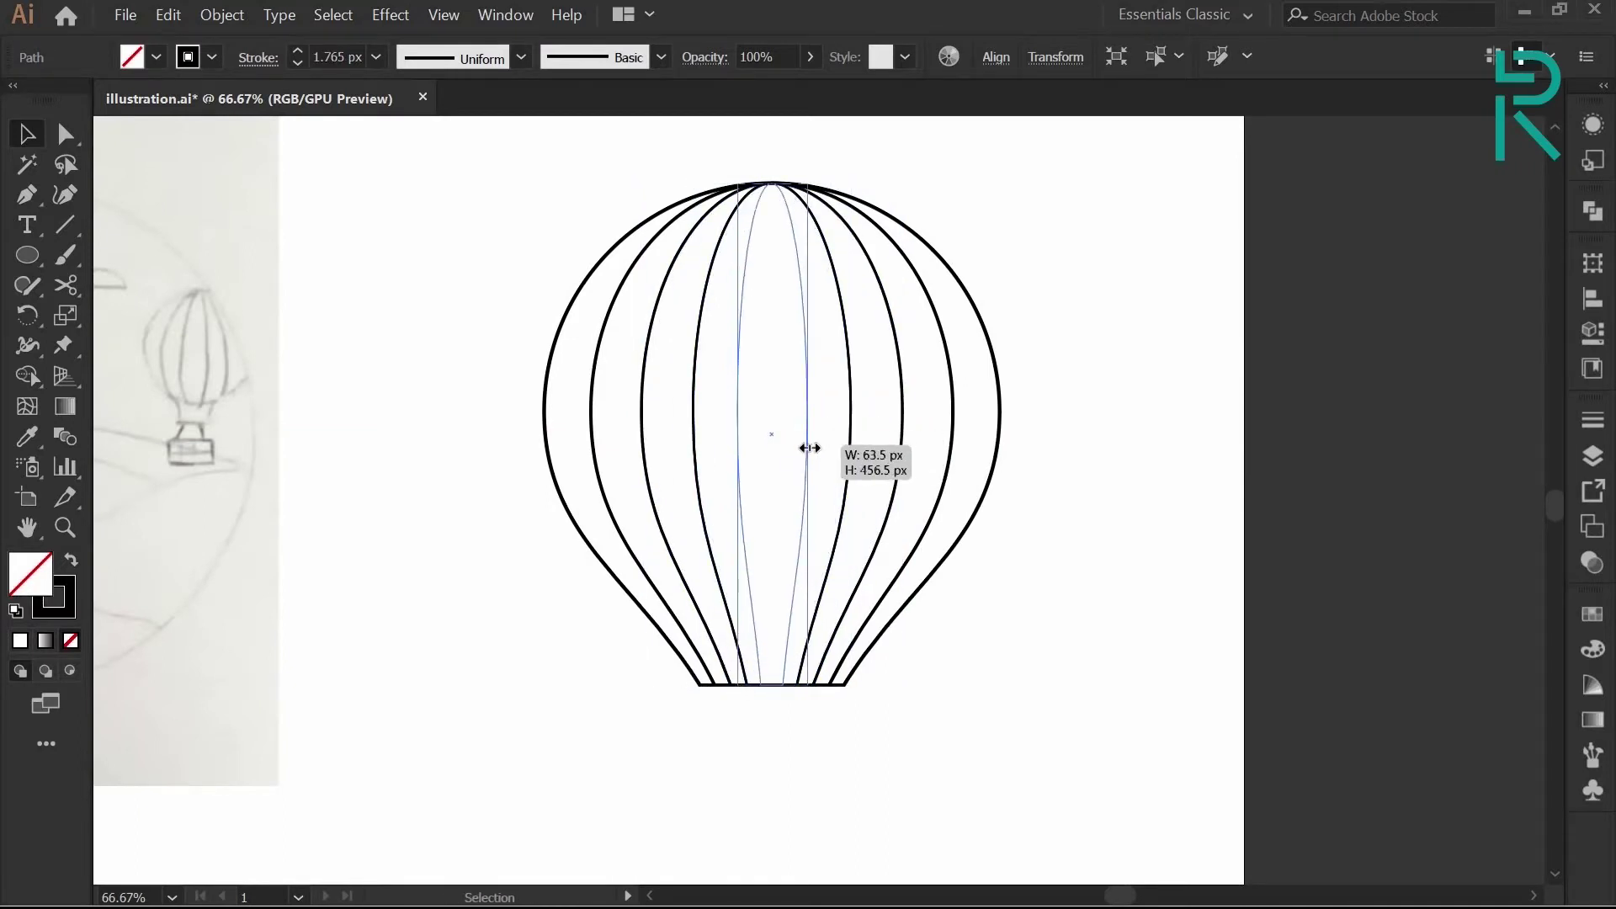
pyautogui.click(770, 542)
# Set the stroke weight of all the balloon outlines to 1 px
pyautogui.scroll(-1, 843, 603)
pyautogui.scroll(1, 831, 559)
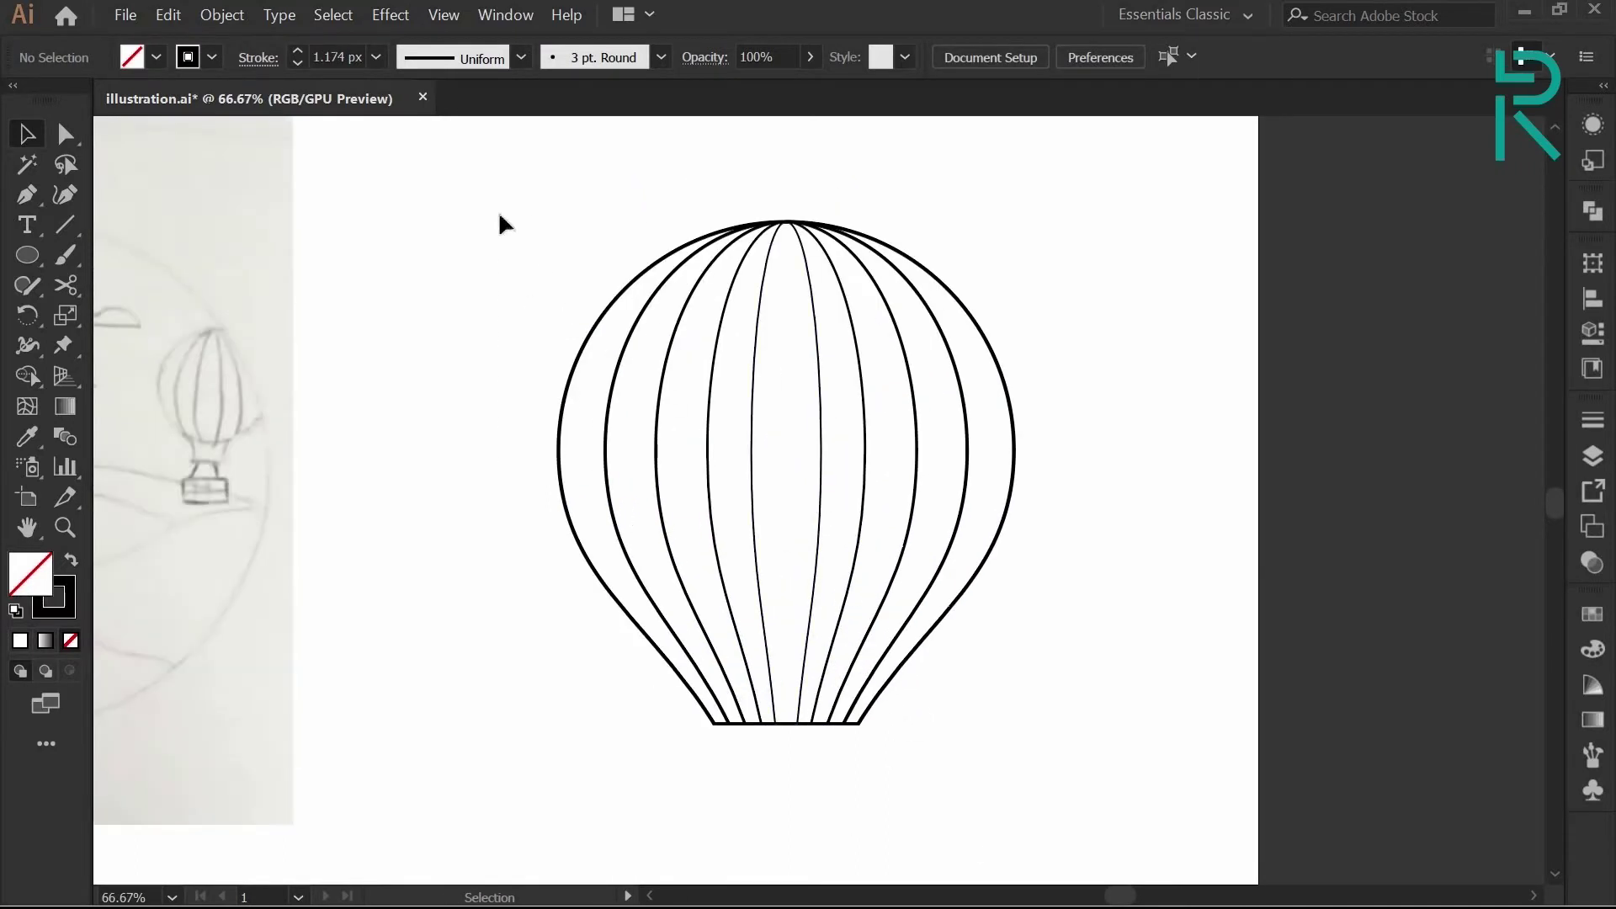
pyautogui.hotkey('ctrl', 'a')
pyautogui.click(375, 58)
pyautogui.click(394, 168)
pyautogui.click(472, 341)
# Show the rulers, place a vertical guide through the balloon's center and lock it
pyautogui.scroll(-1, 826, 698)
pyautogui.moveTo(844, 705); pyautogui.dragTo(761, 437)
pyautogui.moveTo(27, 255); pyautogui.dragTo(126, 252)
pyautogui.hotkey('ctrl', 'r')
pyautogui.moveTo(99, 412); pyautogui.dragTo(715, 412)
pyautogui.click(717, 301)
pyautogui.rightClick(638, 572)
pyautogui.click(702, 787)
# Draw a wide rectangle for the basket below the balloon, centered on the vertical guide
pyautogui.moveTo(716, 556); pyautogui.dragTo(754, 588)
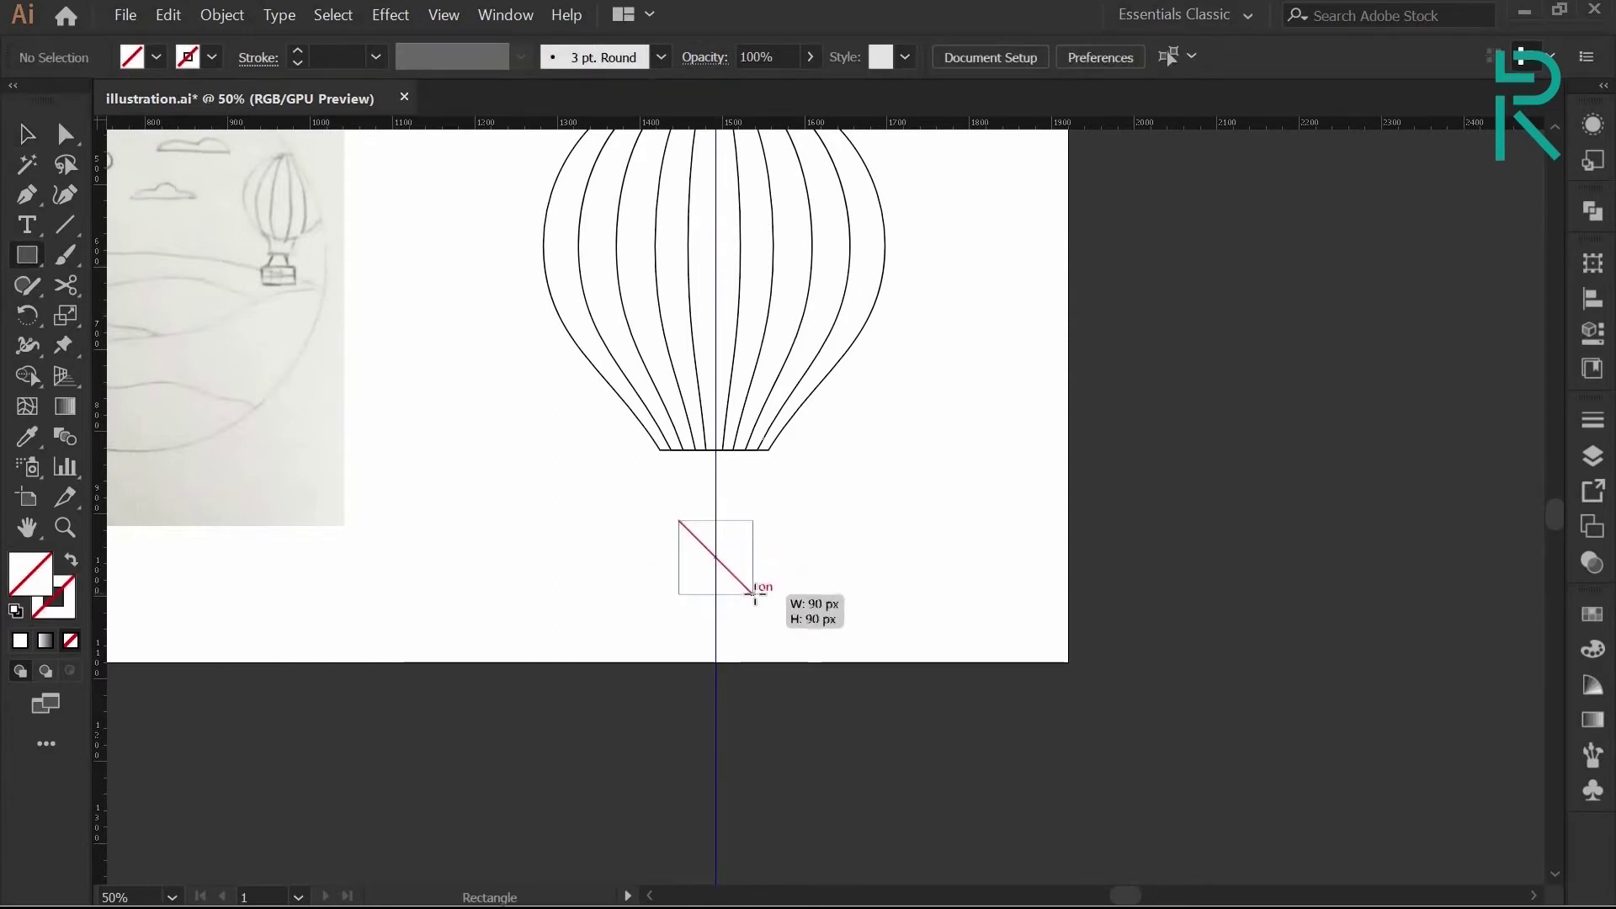
pyautogui.moveTo(754, 589); pyautogui.dragTo(776, 590)
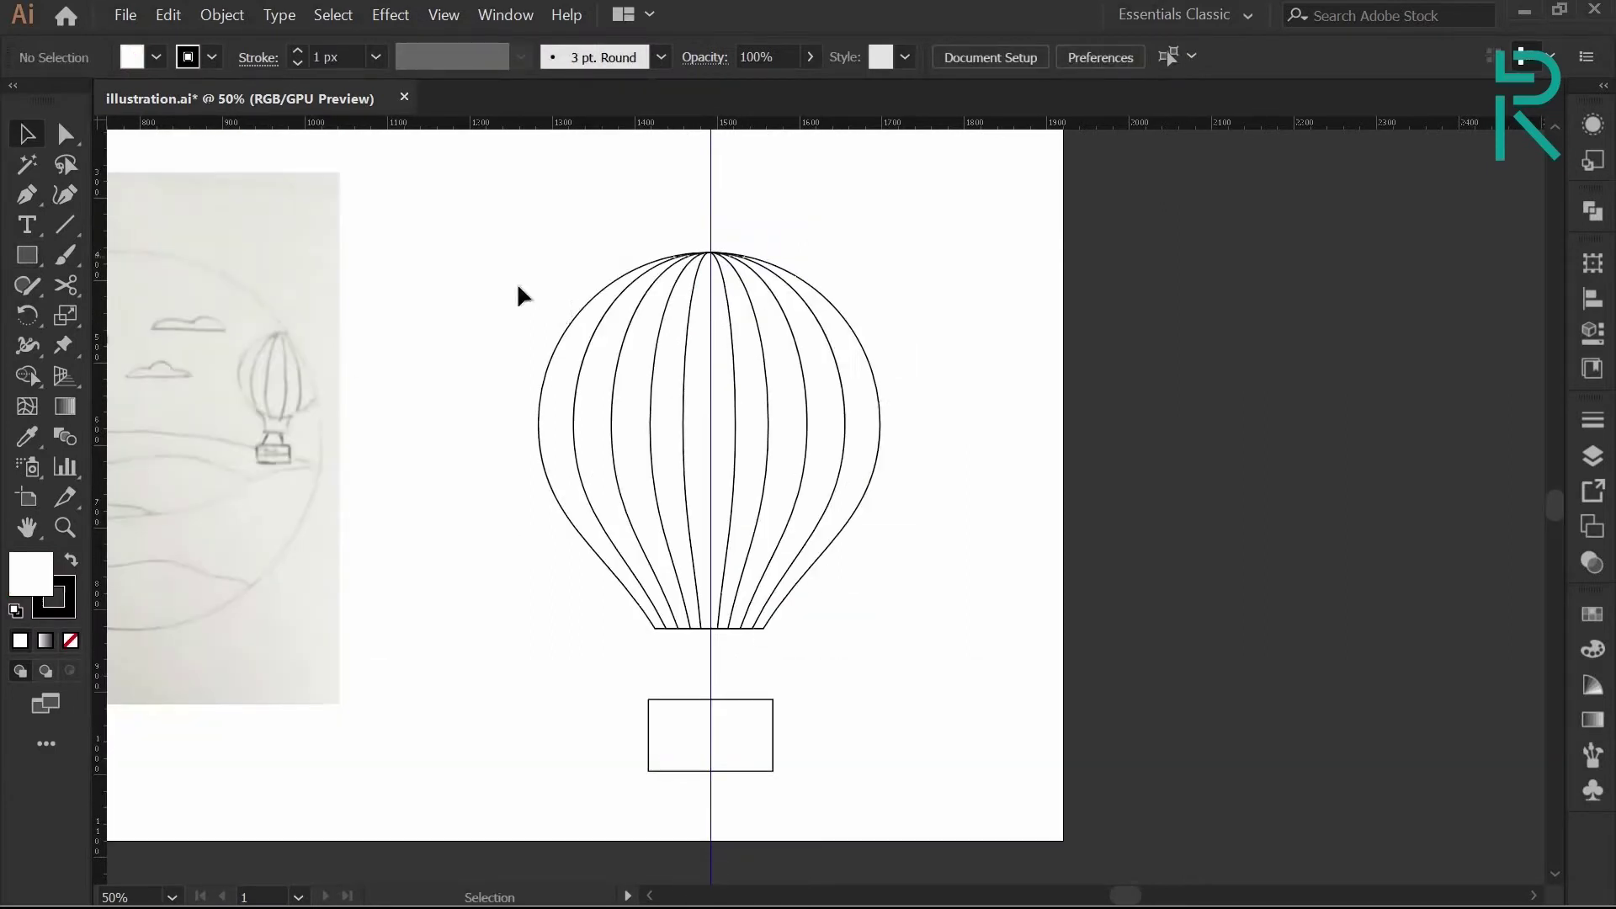
# Select all the balloon's curved outlines and use the Shape Builder tool on them
pyautogui.moveTo(507, 269); pyautogui.dragTo(878, 404)
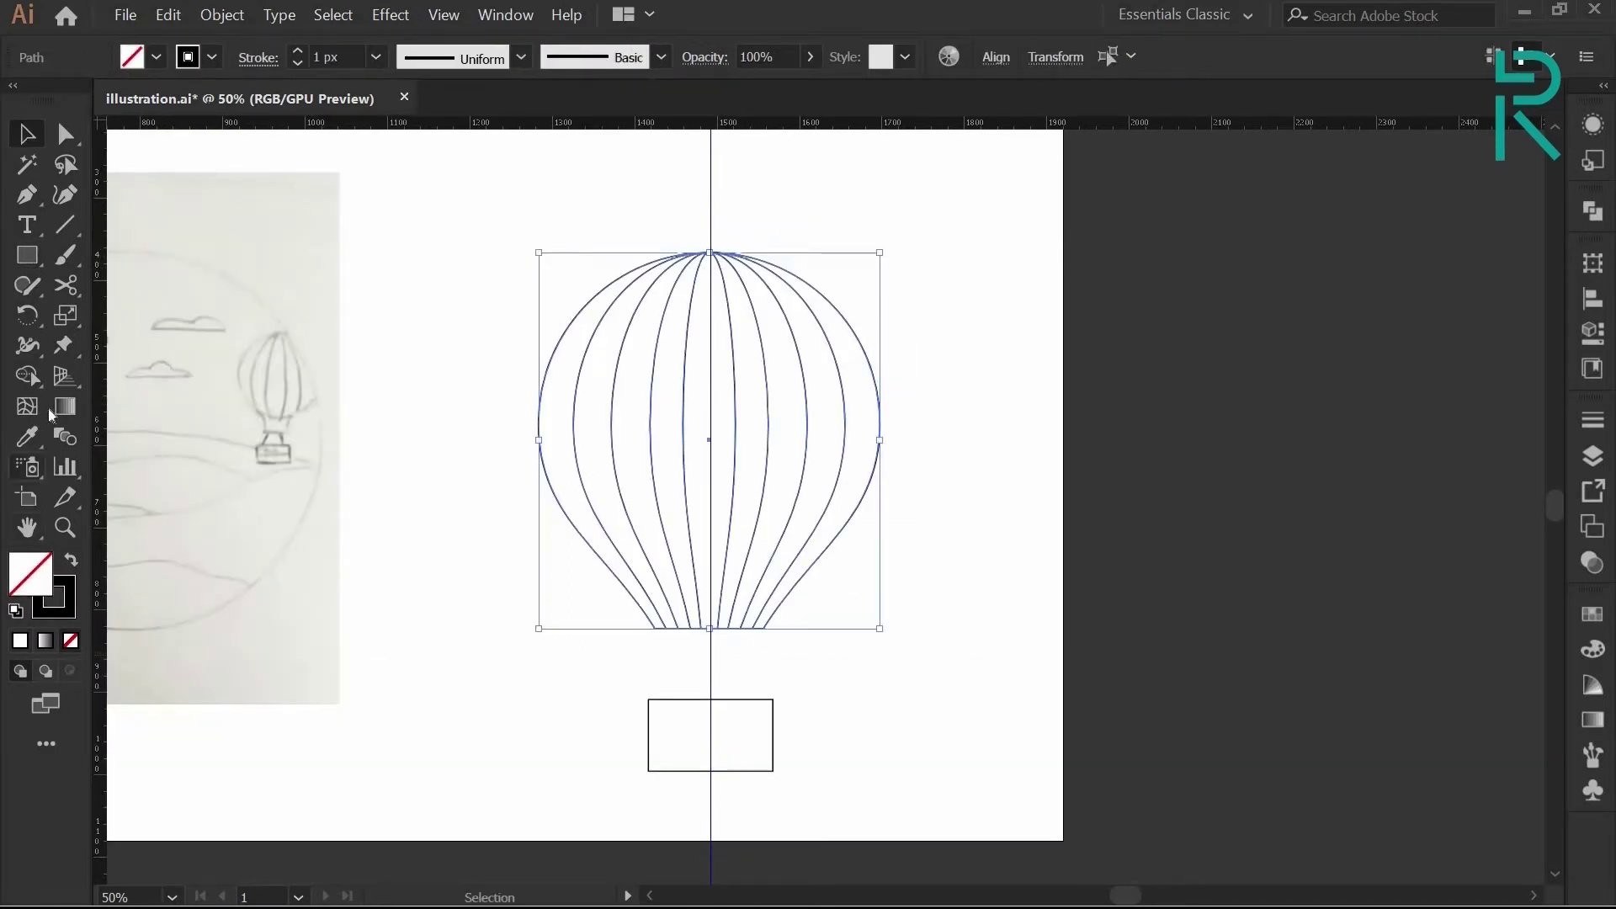
pyautogui.click(26, 380)
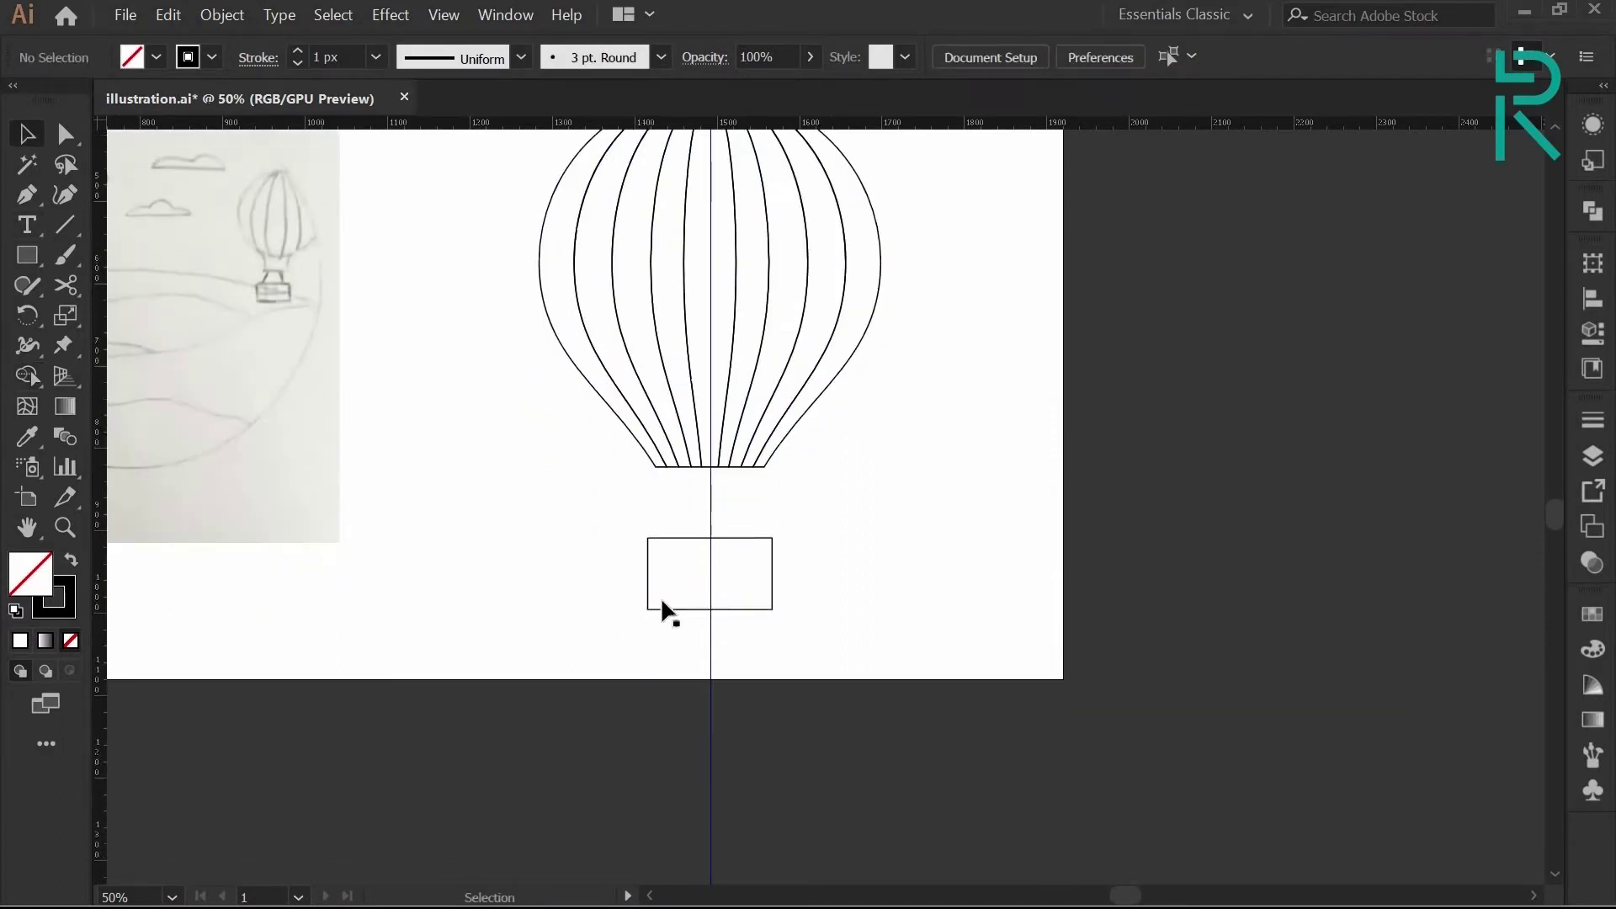
# Place four horizontal guides on the basket rectangle: one on its upper edge, one on its lower edge and two between
pyautogui.scroll(2, 665, 600)
pyautogui.moveTo(589, 123); pyautogui.dragTo(682, 486)
pyautogui.moveTo(655, 124); pyautogui.dragTo(697, 541)
pyautogui.moveTo(665, 127); pyautogui.dragTo(694, 589)
pyautogui.moveTo(720, 126); pyautogui.dragTo(689, 632)
# Distribute the four horizontal guides evenly by their vertical centers and lock the guides
pyautogui.rightClick(482, 630)
pyautogui.click(503, 663)
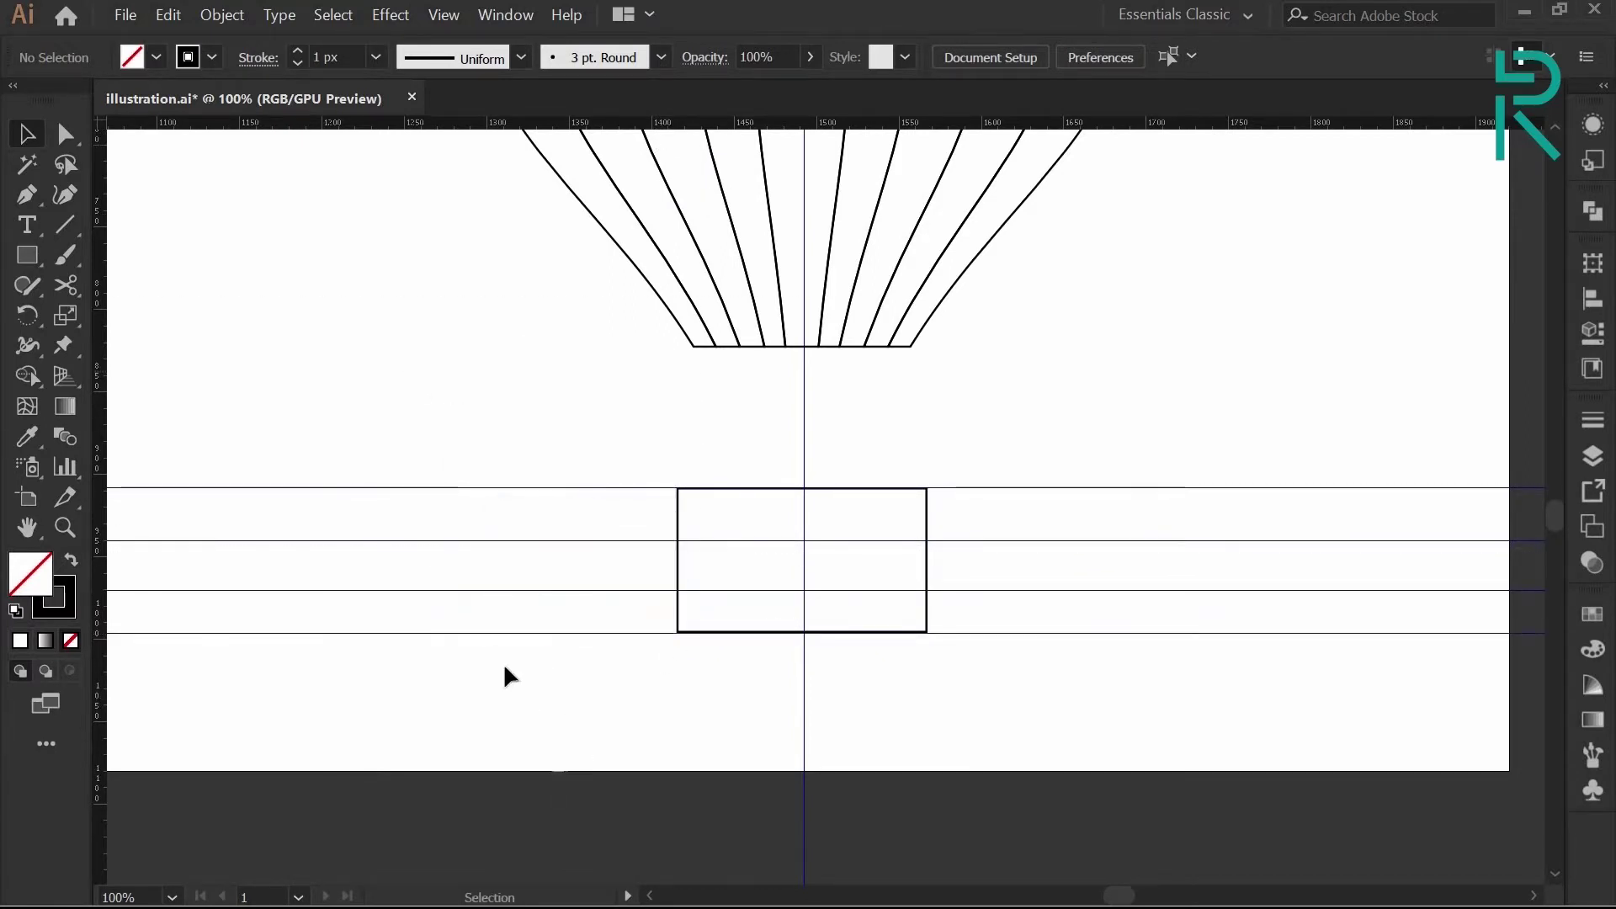
pyautogui.moveTo(409, 779); pyautogui.dragTo(546, 373)
pyautogui.click(995, 57)
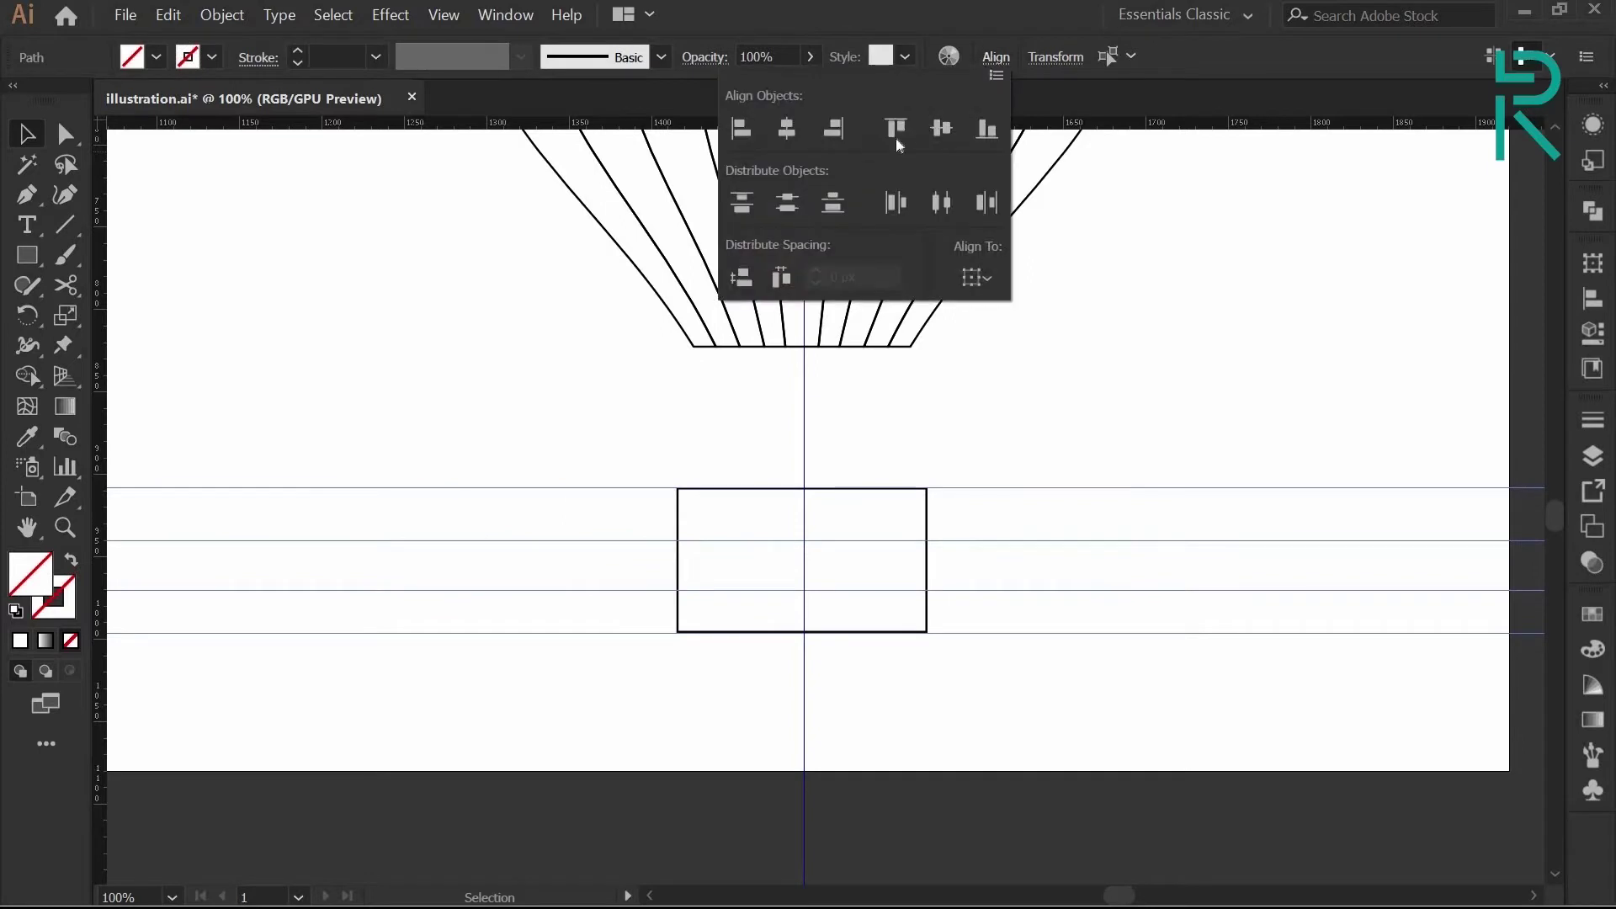
pyautogui.click(795, 208)
pyautogui.rightClick(586, 443)
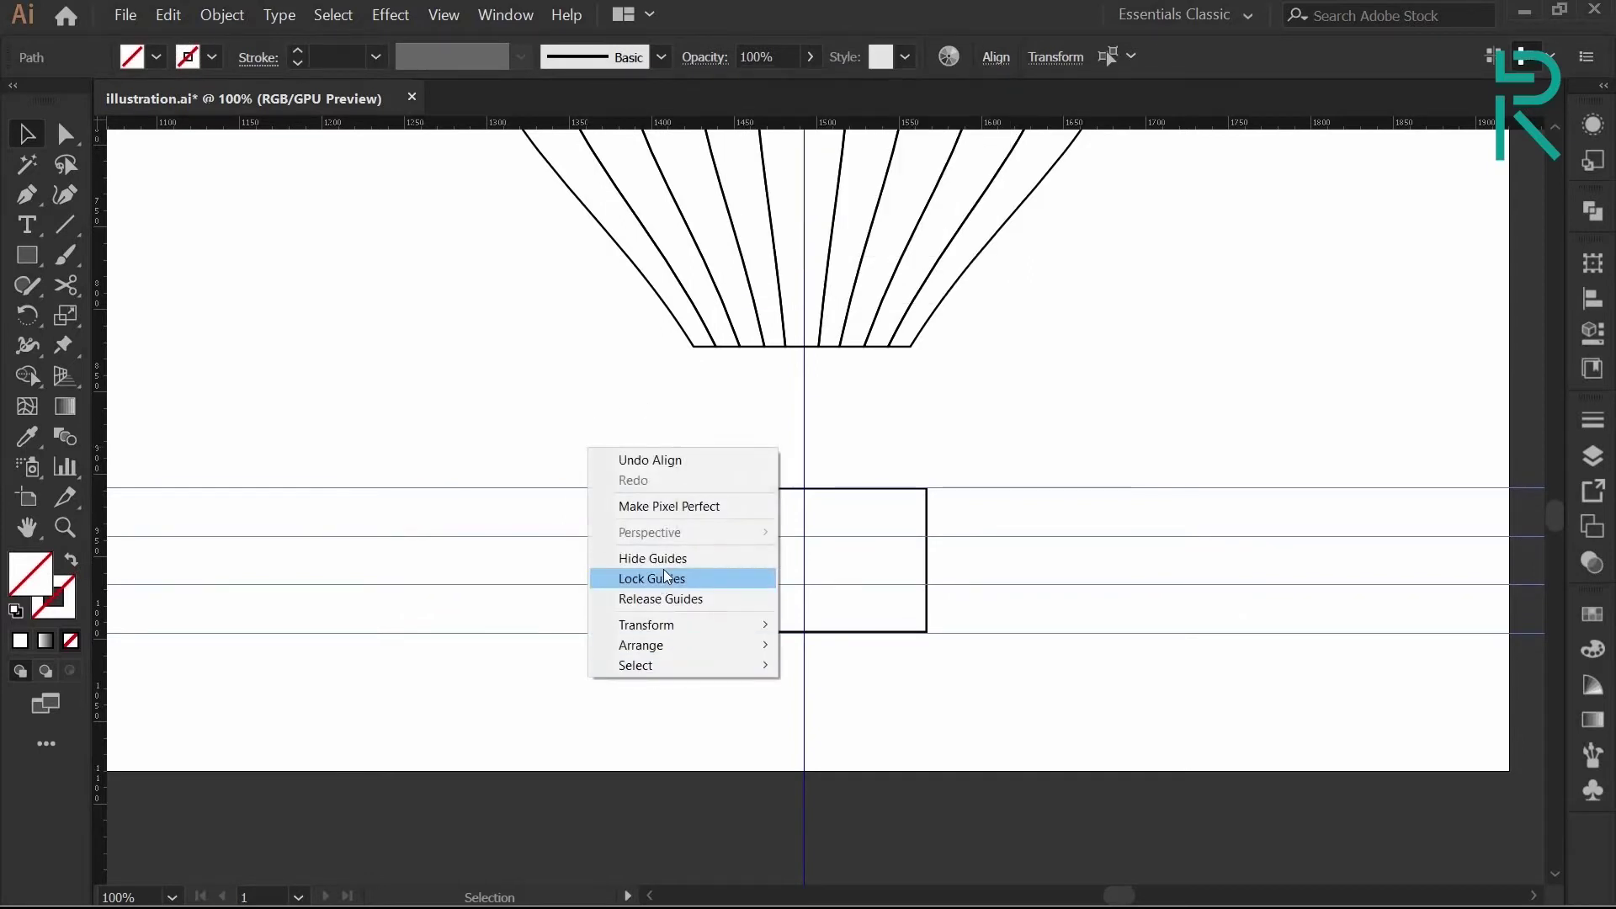
pyautogui.click(665, 577)
# Add anchor points where the two inner horizontal guides cross the basket rectangle's sides
pyautogui.rightClick(28, 195)
pyautogui.click(127, 227)
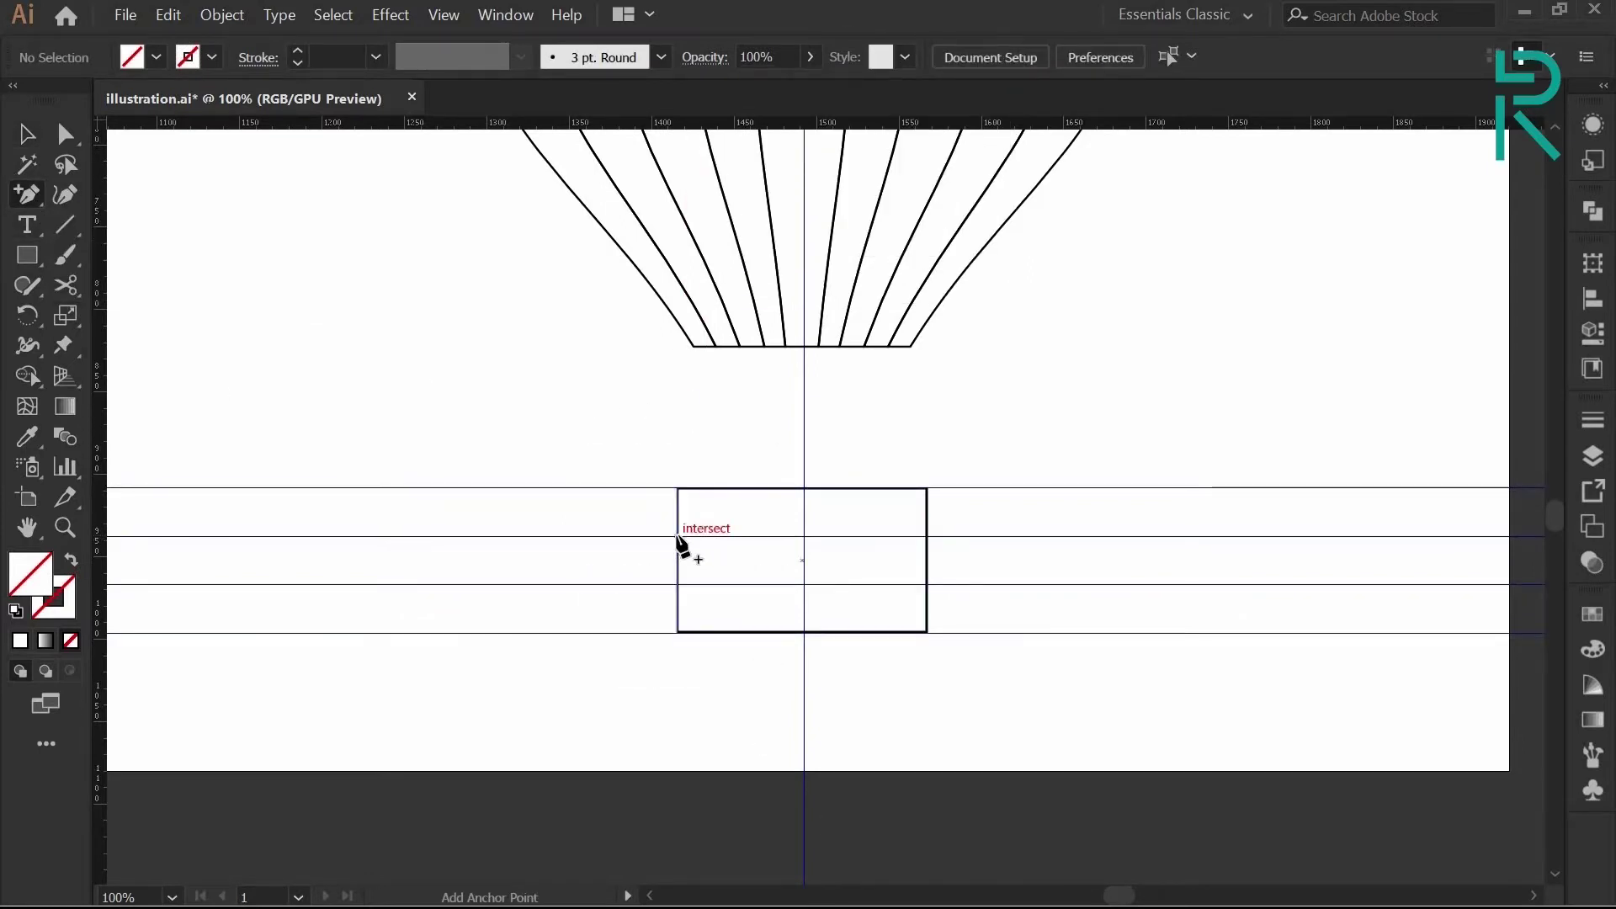
pyautogui.click(677, 536)
pyautogui.click(677, 584)
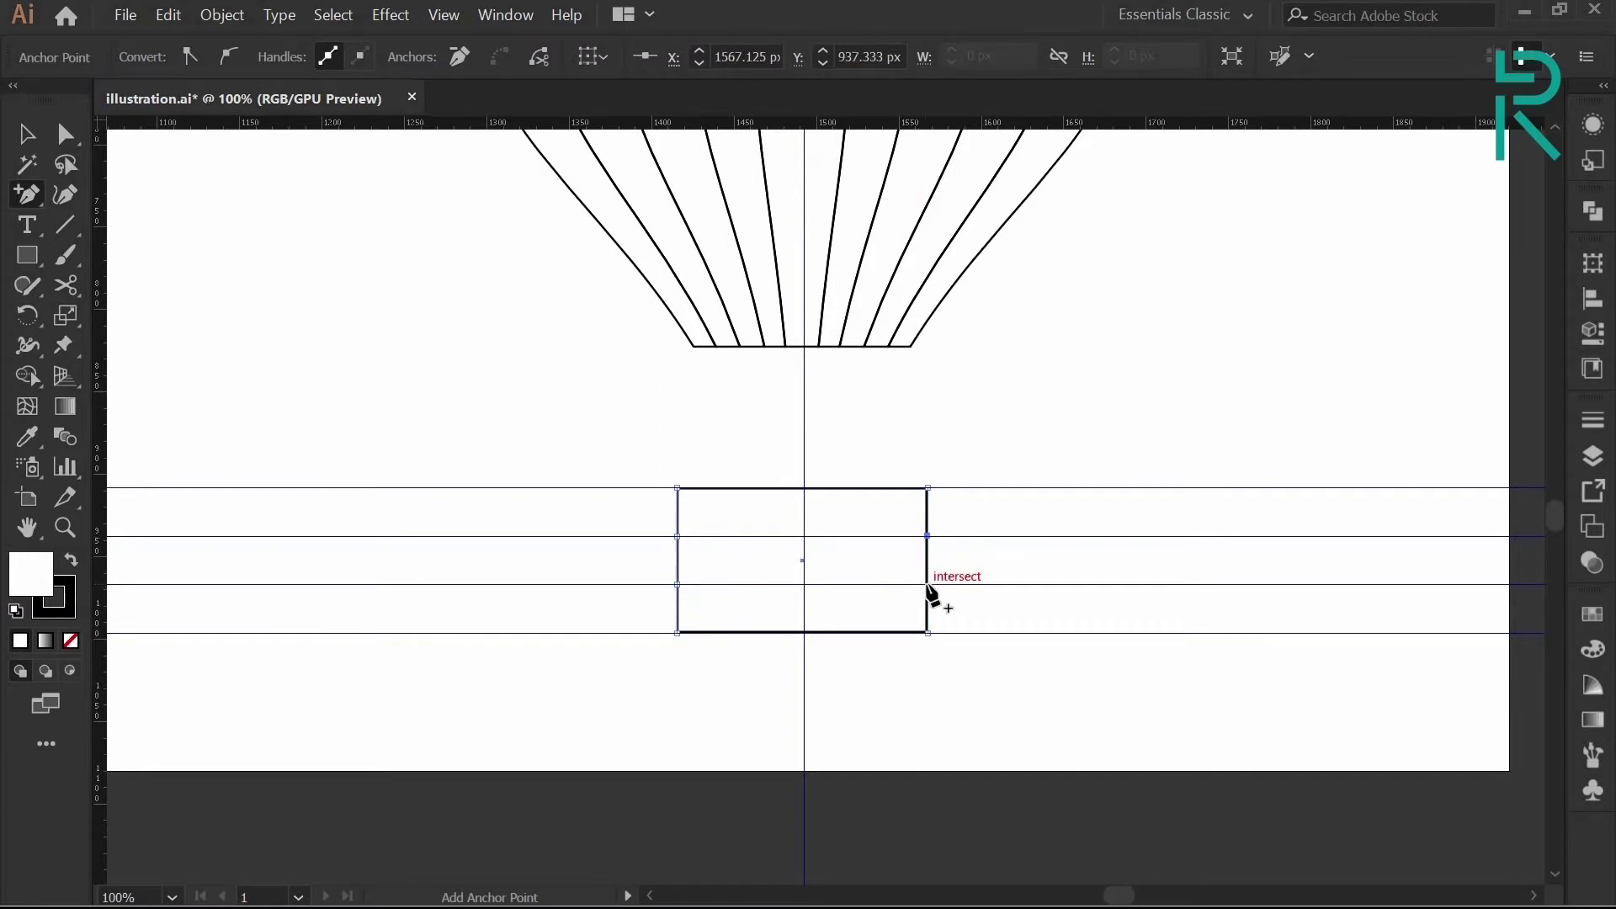
# Bow each side segment of the basket slightly outward between its anchor points with the Anchor Point tool
pyautogui.scroll(1, 867, 599)
pyautogui.rightClick(43, 205)
pyautogui.click(131, 192)
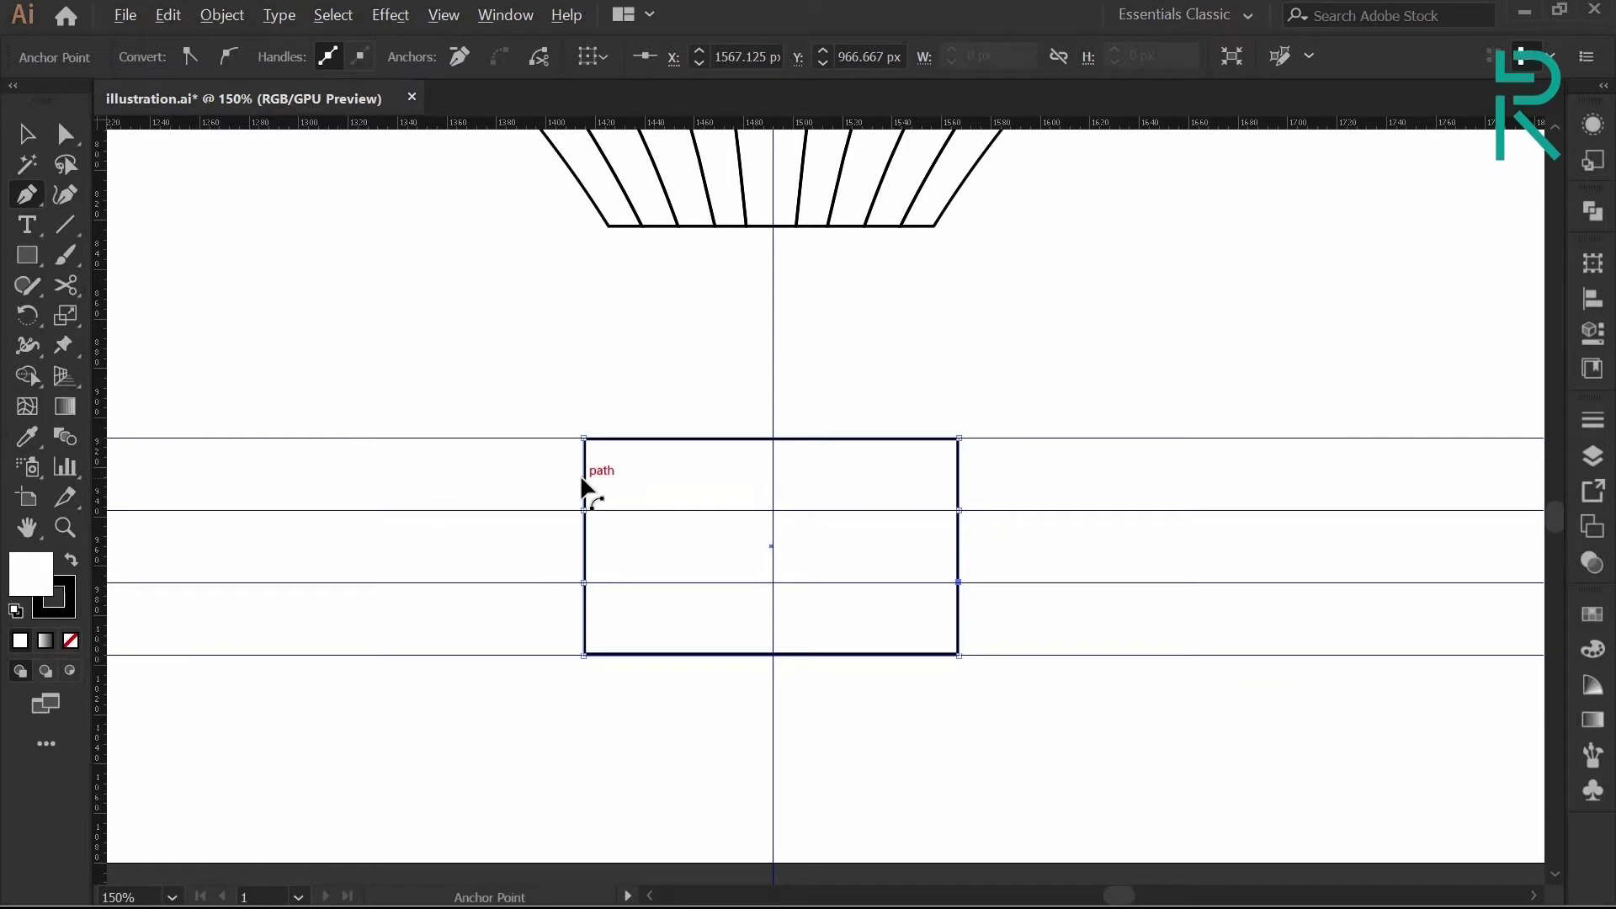
pyautogui.moveTo(582, 474); pyautogui.dragTo(583, 496)
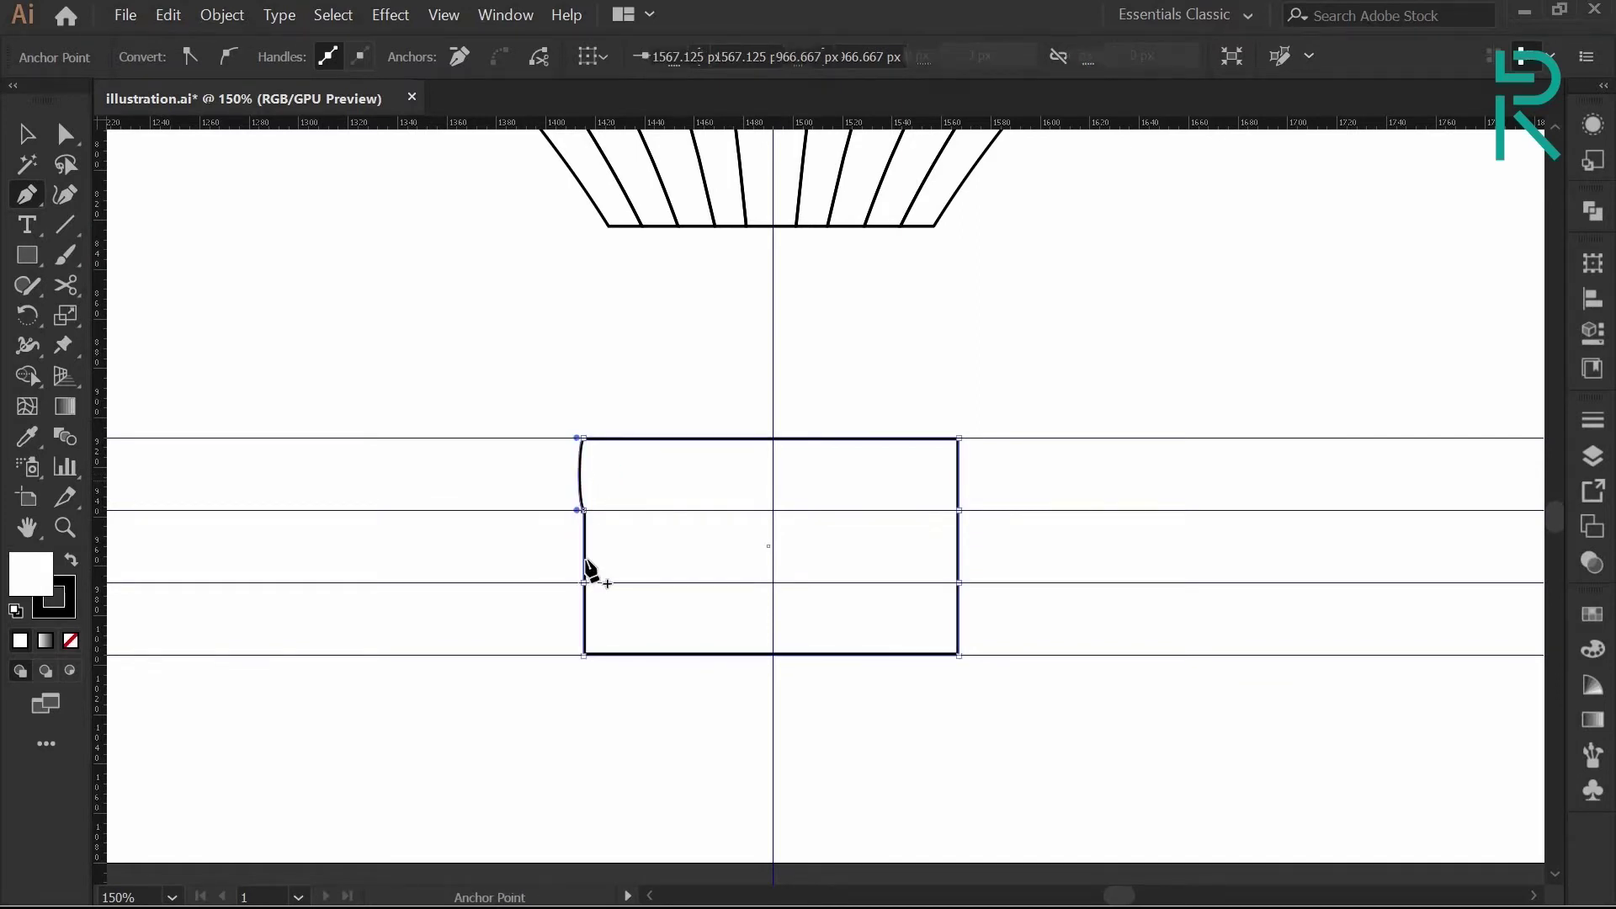
pyautogui.moveTo(584, 554); pyautogui.dragTo(578, 556)
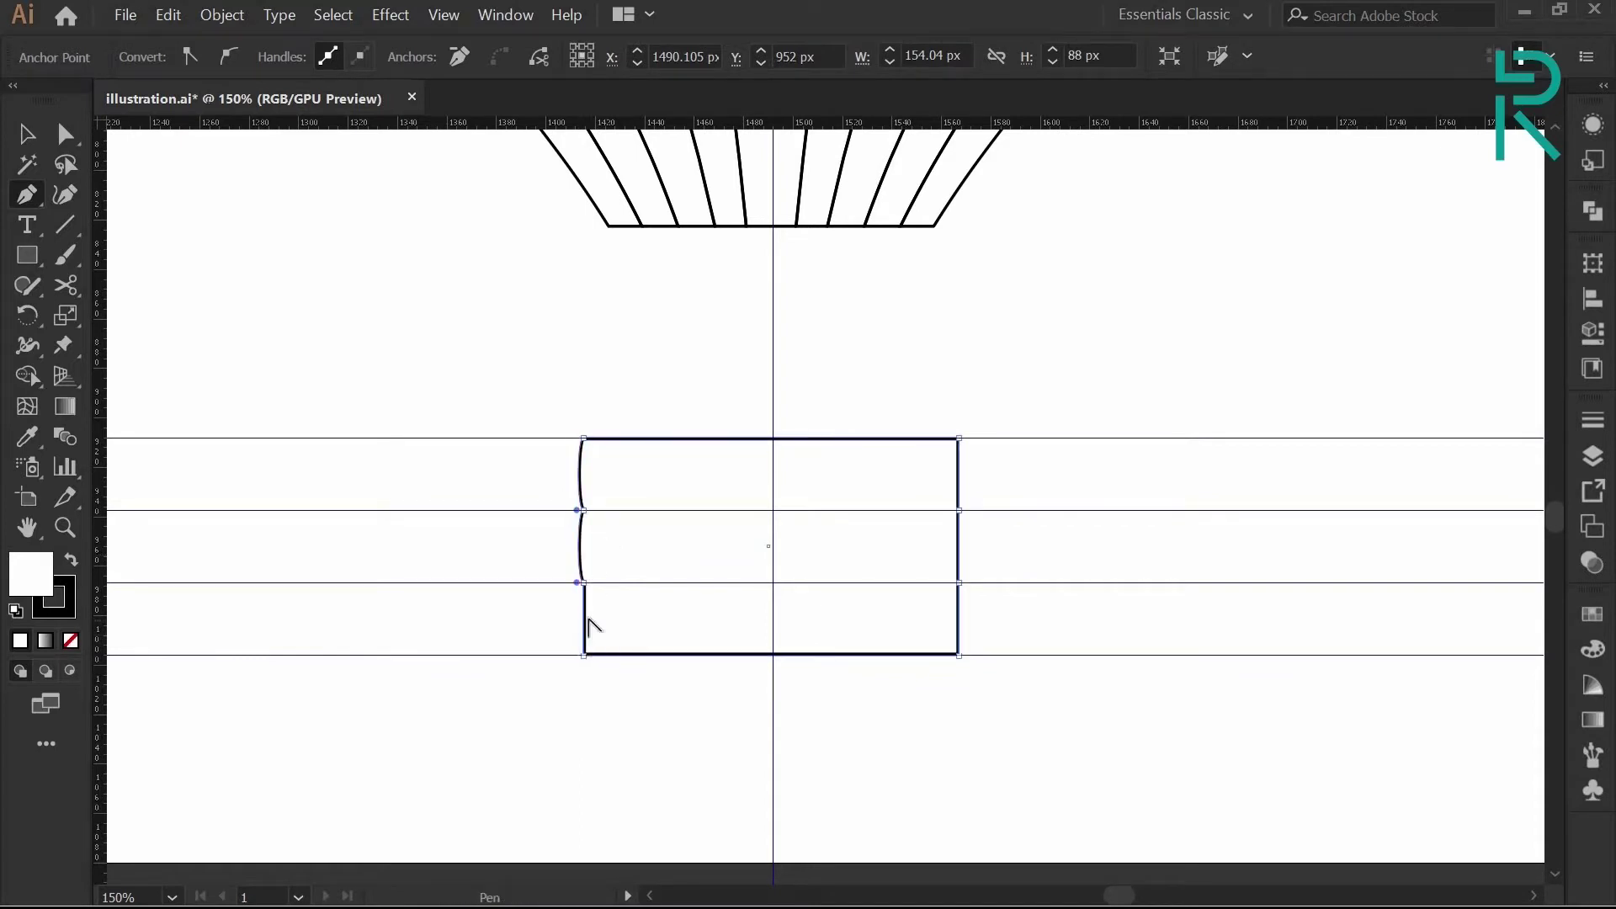
pyautogui.moveTo(582, 622); pyautogui.dragTo(579, 622)
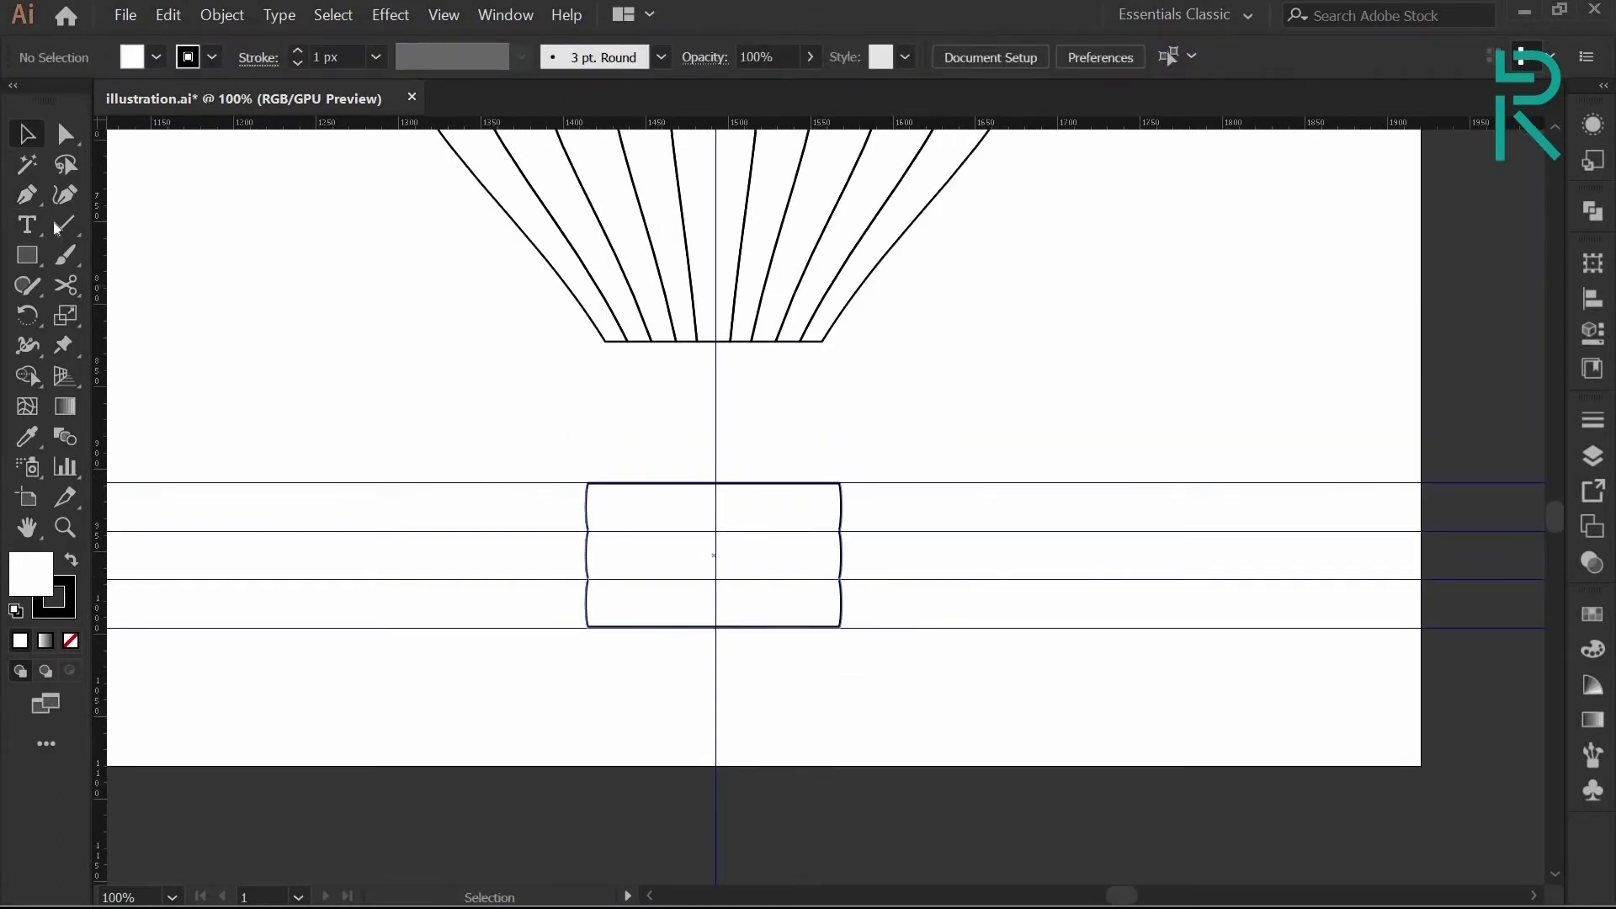
# Draw a slanted straight rope line from the balloon's lower edge near its left end down to the basket's upper edge
pyautogui.press('p')
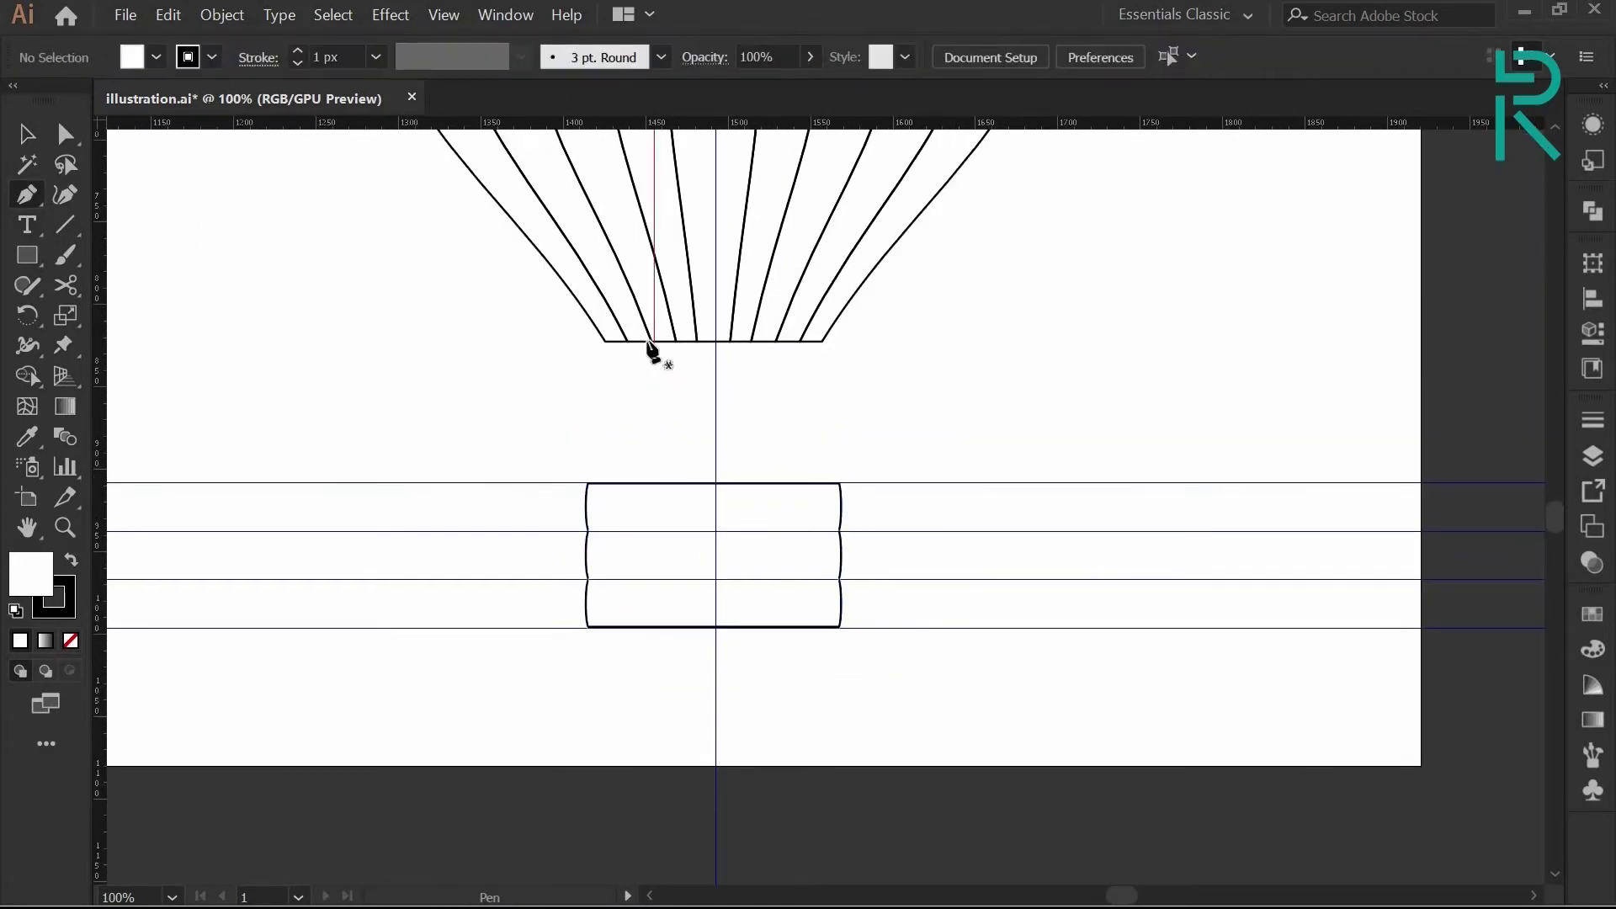
pyautogui.click(626, 341)
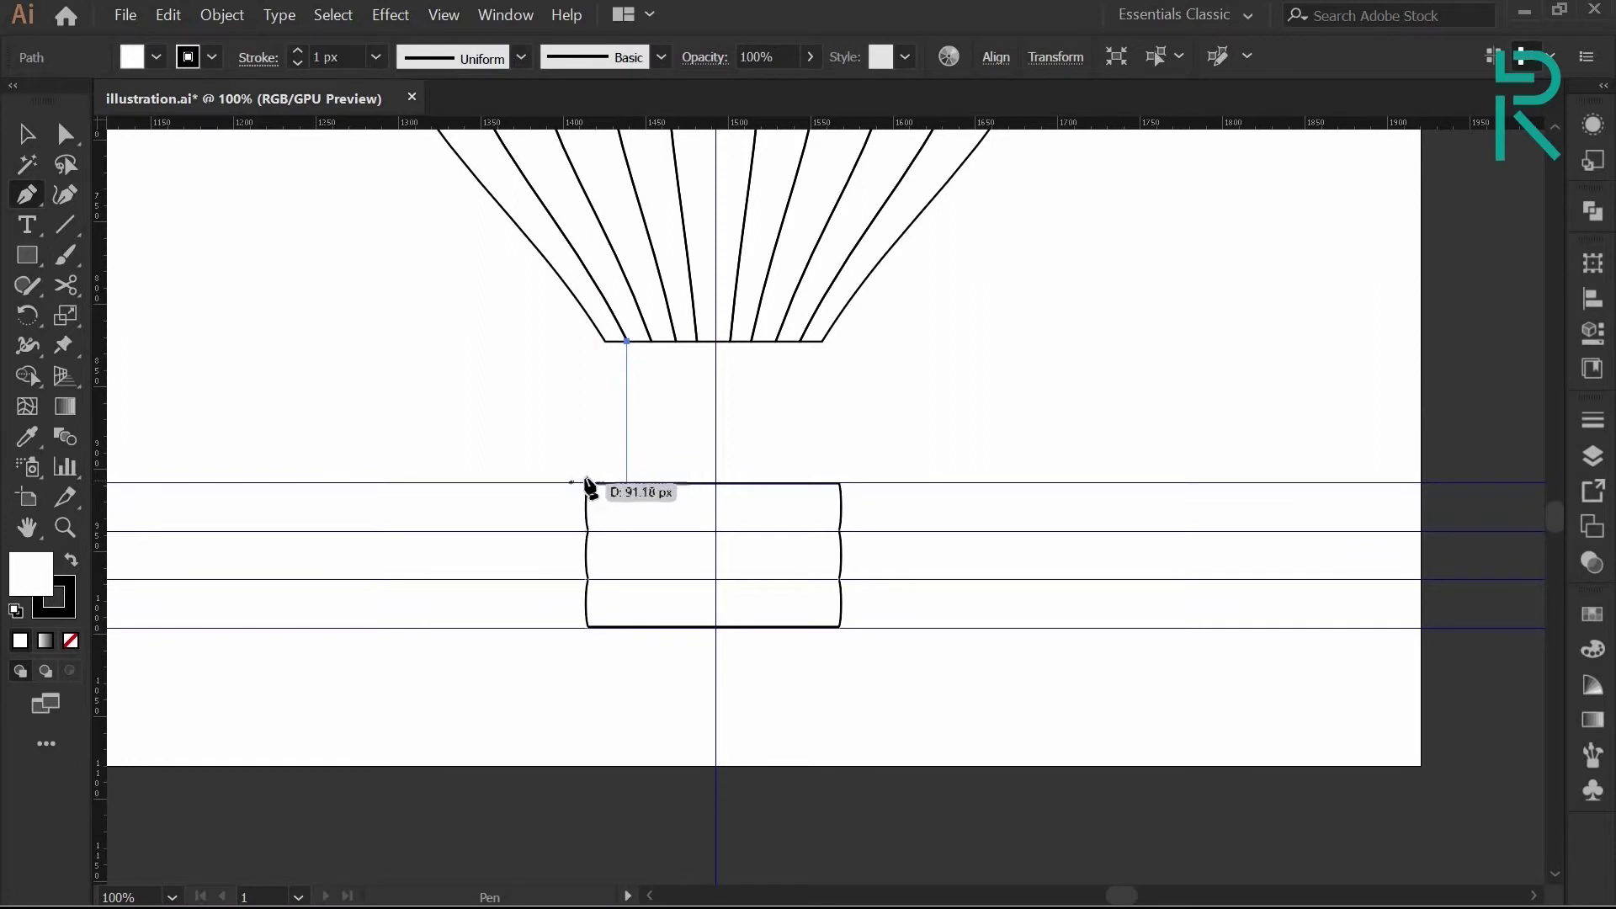
pyautogui.moveTo(606, 481); pyautogui.dragTo(606, 508)
pyautogui.press('v')
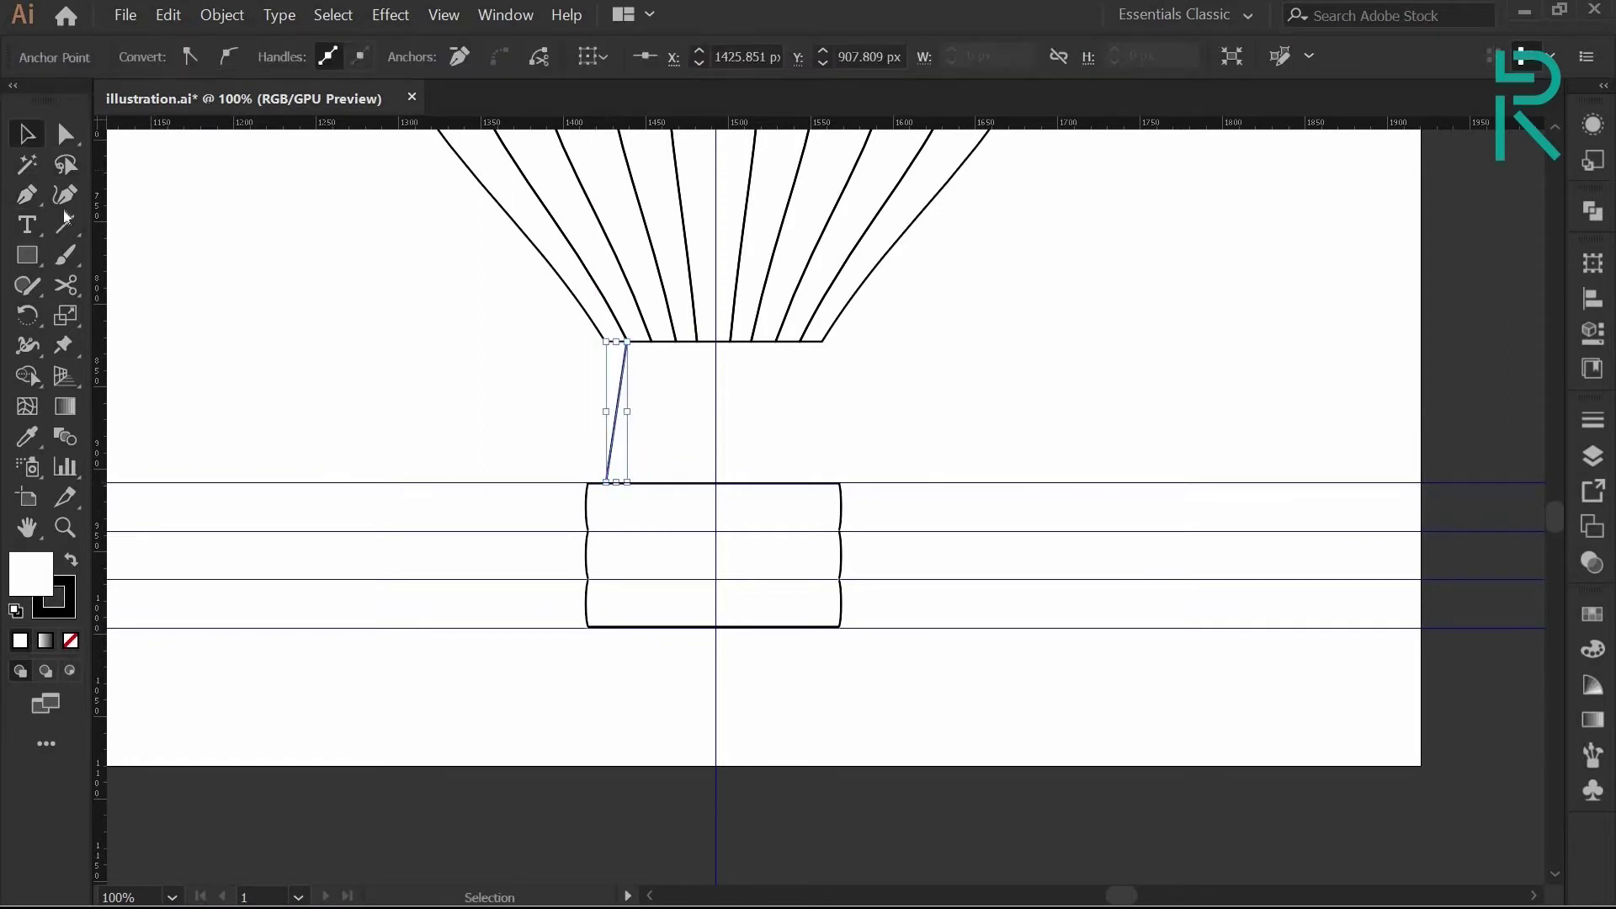
# Unlock the guides and place vertical guides along the basket's sides and at the ropes' lower ends, symmetrically about the center guide
pyautogui.scroll(5, 589, 518)
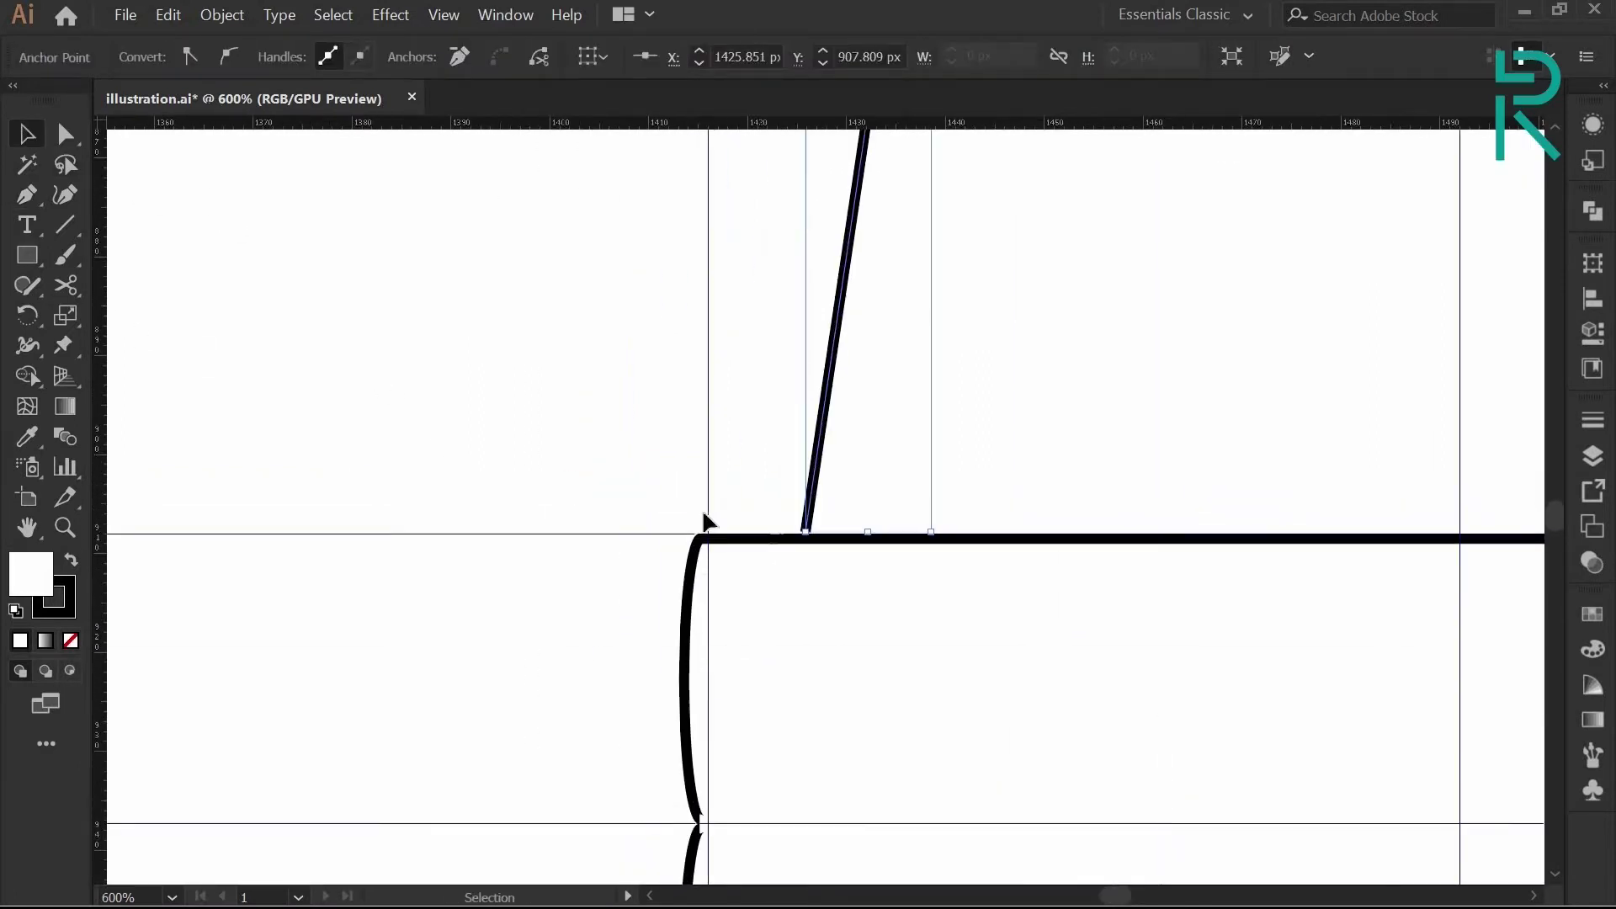
pyautogui.scroll(-1, 654, 371)
pyautogui.rightClick(619, 368)
pyautogui.rightClick(601, 387)
pyautogui.rightClick(482, 405)
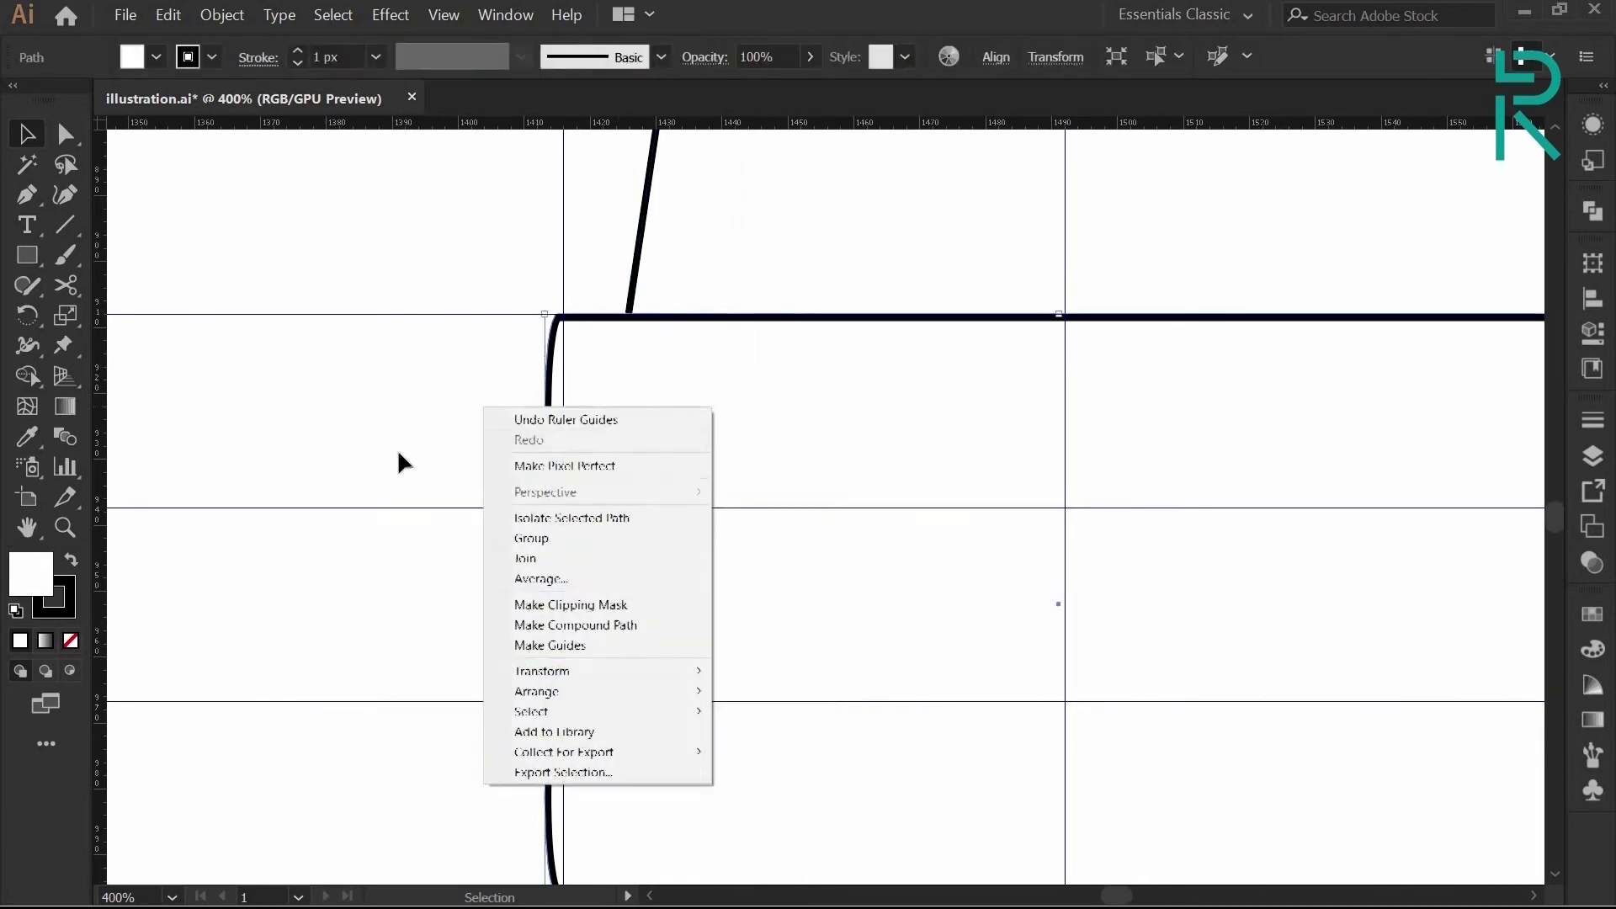
pyautogui.rightClick(387, 396)
pyautogui.click(468, 560)
pyautogui.moveTo(563, 282)
pyautogui.mouseDown()
pyautogui.moveTo(557, 293)
pyautogui.moveTo(563, 268)
pyautogui.moveTo(556, 294)
pyautogui.mouseUp()
pyautogui.click(444, 15)
pyautogui.click(495, 730)
pyautogui.moveTo(99, 303); pyautogui.dragTo(1128, 472)
# Draw the matching right rope line from the balloon's lower edge to the guide intersection on the basket, with default fill and stroke
pyautogui.scroll(-2, 686, 476)
pyautogui.scroll(-1, 745, 361)
pyautogui.press('p')
pyautogui.click(863, 249)
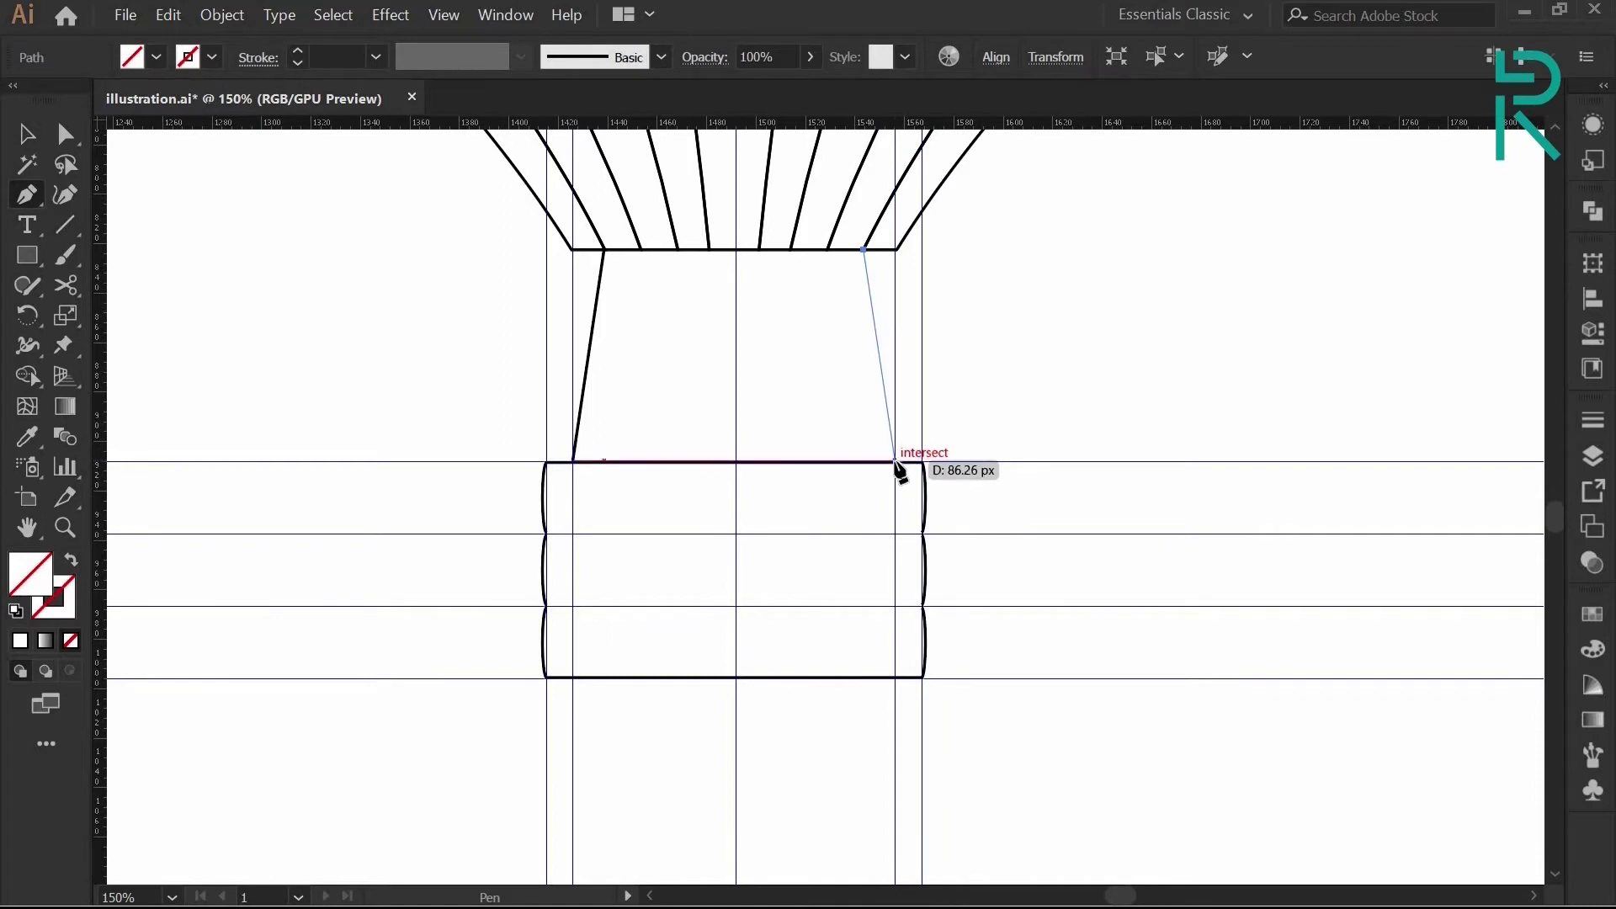
pyautogui.click(895, 462)
pyautogui.press('v')
pyautogui.press('d')
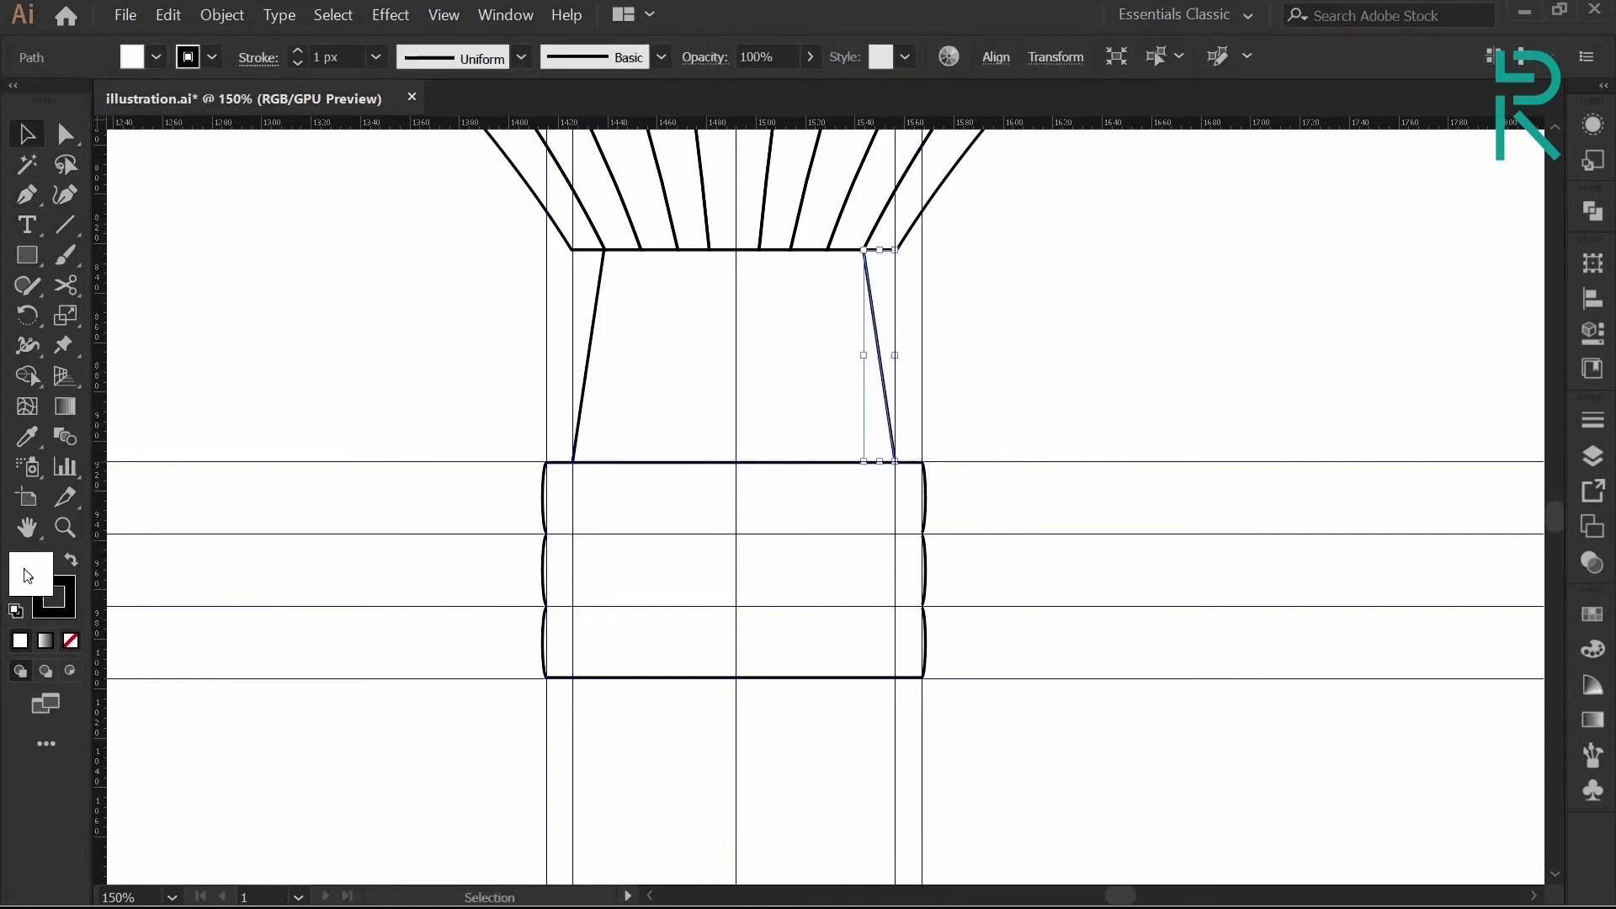
# Remove the fill from the left rope line and hide the guides
pyautogui.click(442, 396)
pyautogui.scroll(-1, 450, 396)
pyautogui.click(545, 361)
pyautogui.click(71, 641)
pyautogui.click(1069, 341)
pyautogui.rightClick(1080, 338)
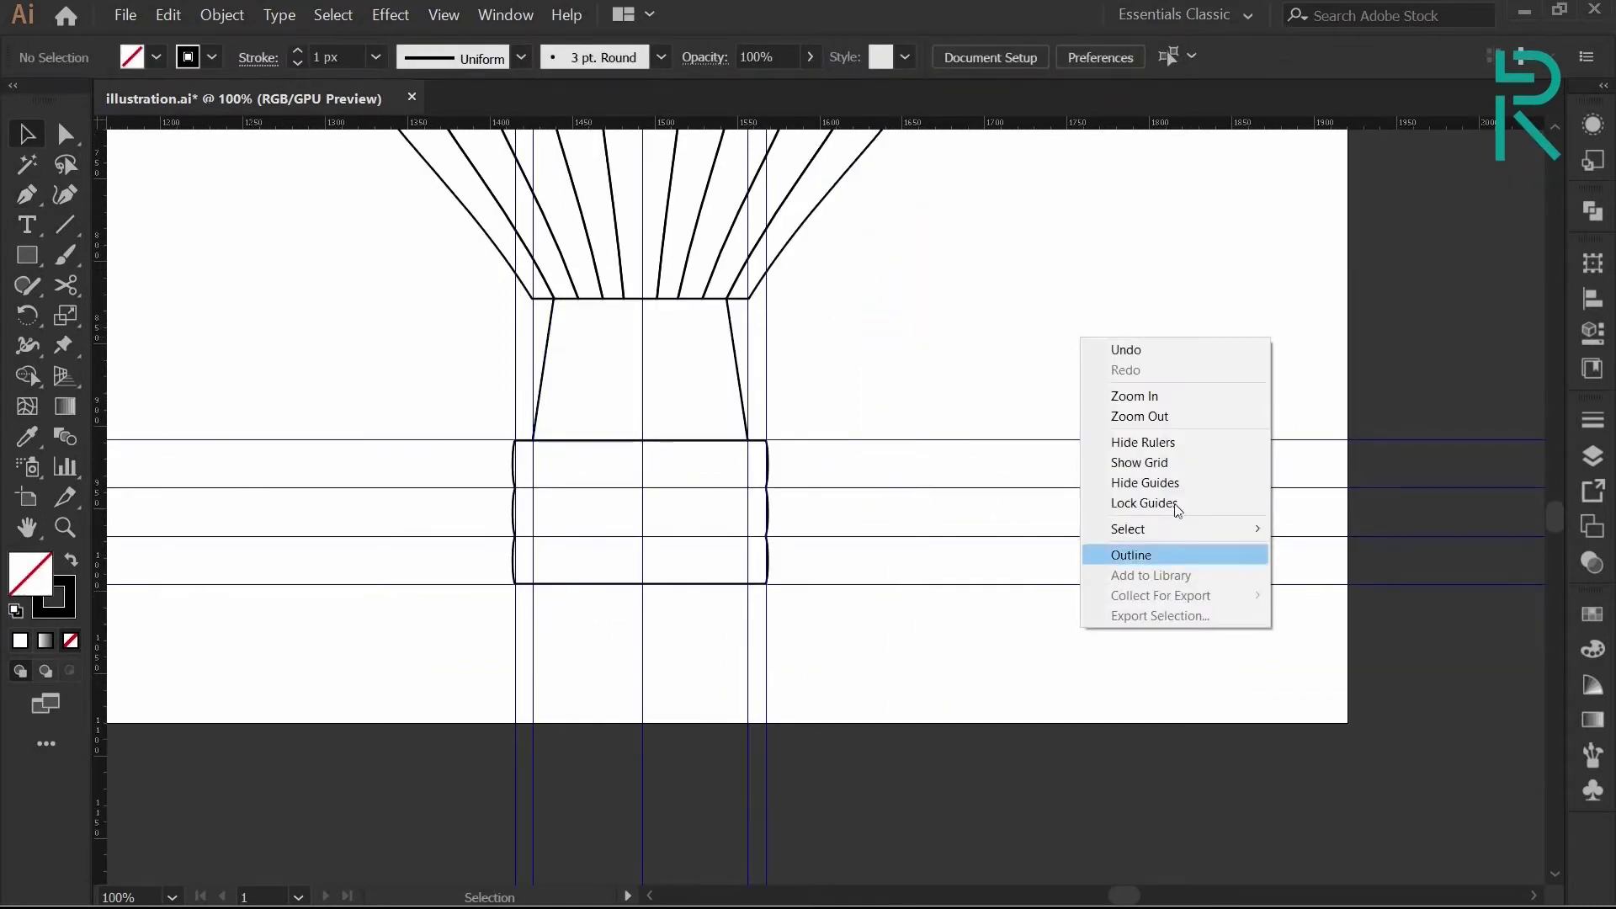
pyautogui.click(1166, 490)
pyautogui.scroll(-2, 802, 532)
pyautogui.scroll(1, 696, 467)
pyautogui.scroll(-1, 758, 391)
pyautogui.moveTo(488, 162); pyautogui.dragTo(935, 284)
pyautogui.click(460, 513)
pyautogui.click(730, 505)
pyautogui.click(780, 581)
# Select both rope lines and set their stroke weight to 7 px
pyautogui.scroll(-1, 785, 581)
pyautogui.click(720, 481)
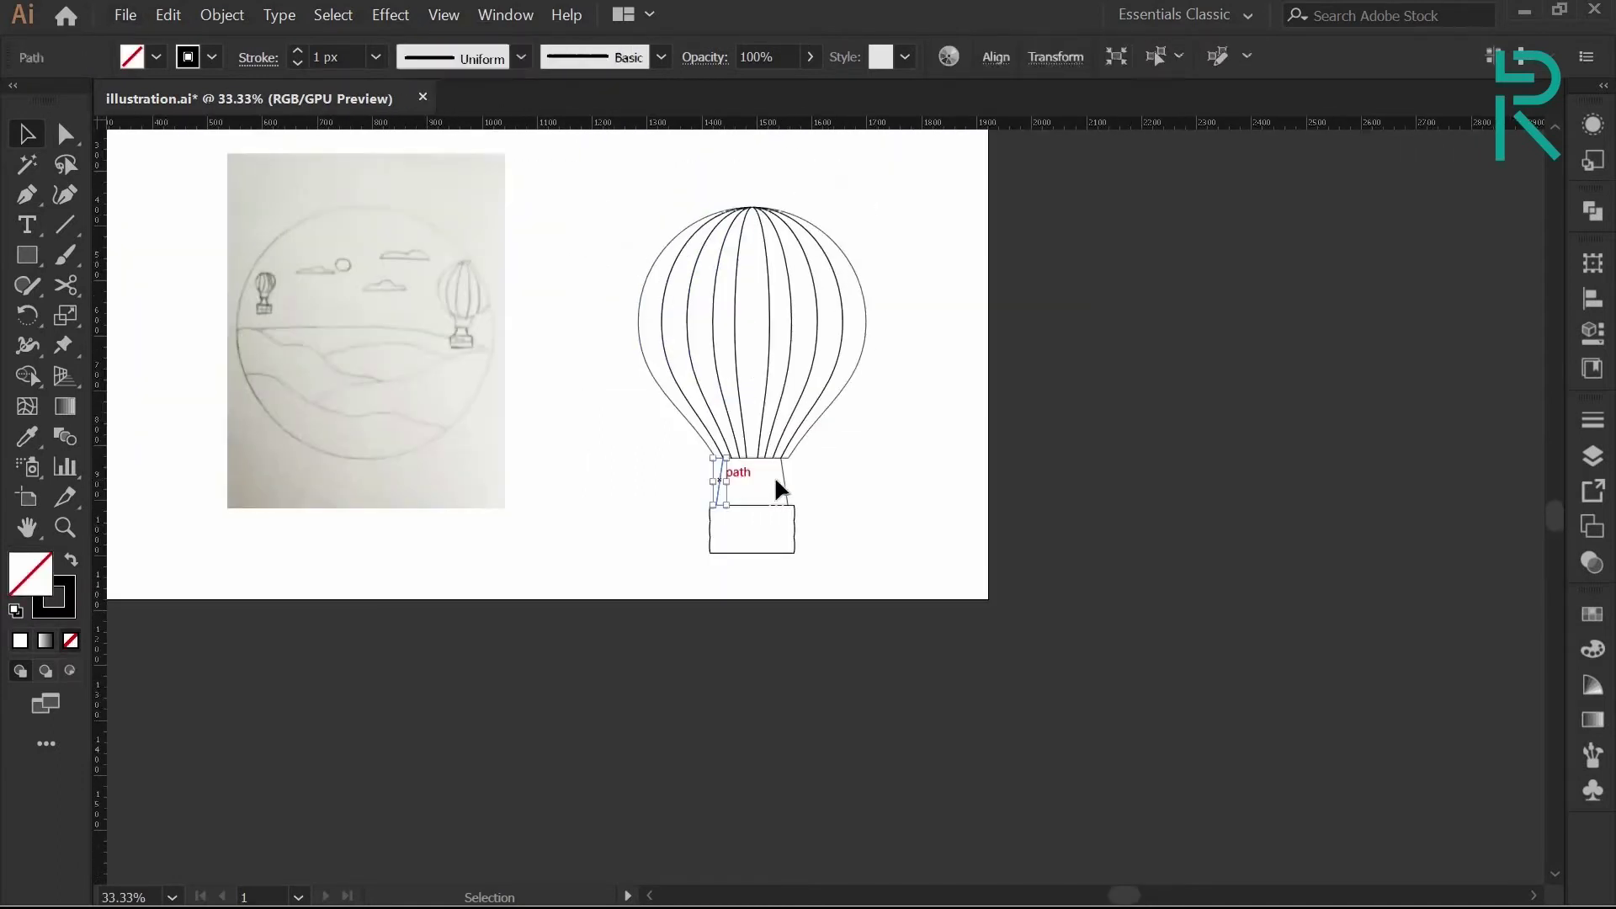
pyautogui.keyDown('shift'); pyautogui.click(785, 484); pyautogui.keyUp('shift')
pyautogui.click(375, 57)
pyautogui.click(402, 611)
pyautogui.click(375, 56)
pyautogui.click(401, 335)
pyautogui.click(375, 57)
pyautogui.click(411, 252)
pyautogui.click(662, 487)
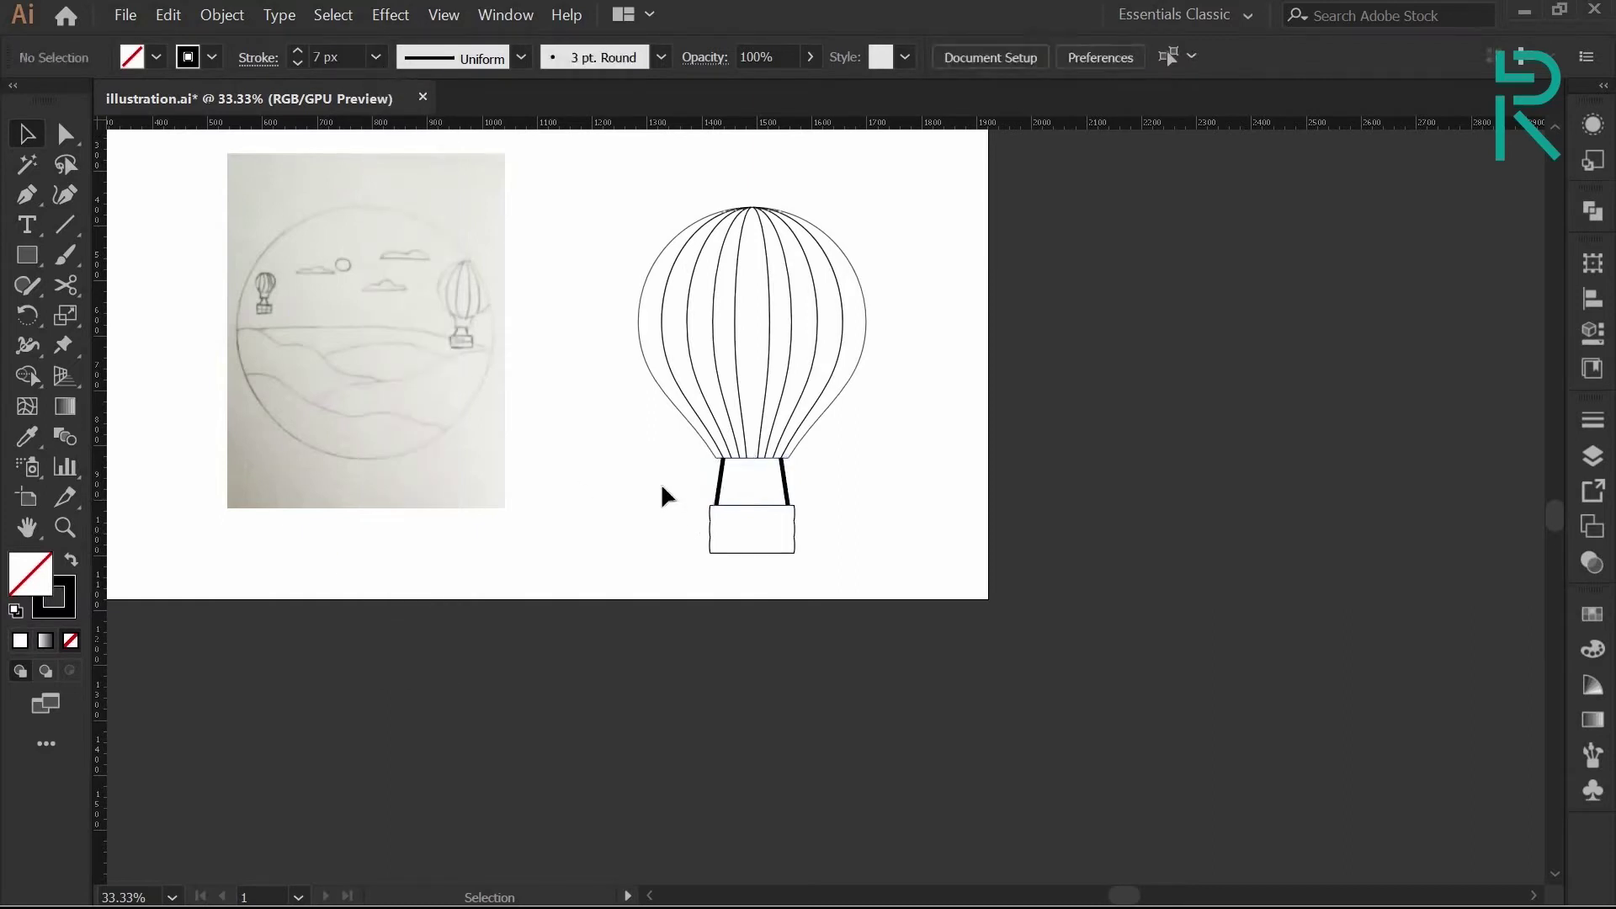
# Select both ropes and send them behind the balloon and basket
pyautogui.scroll(4, 787, 501)
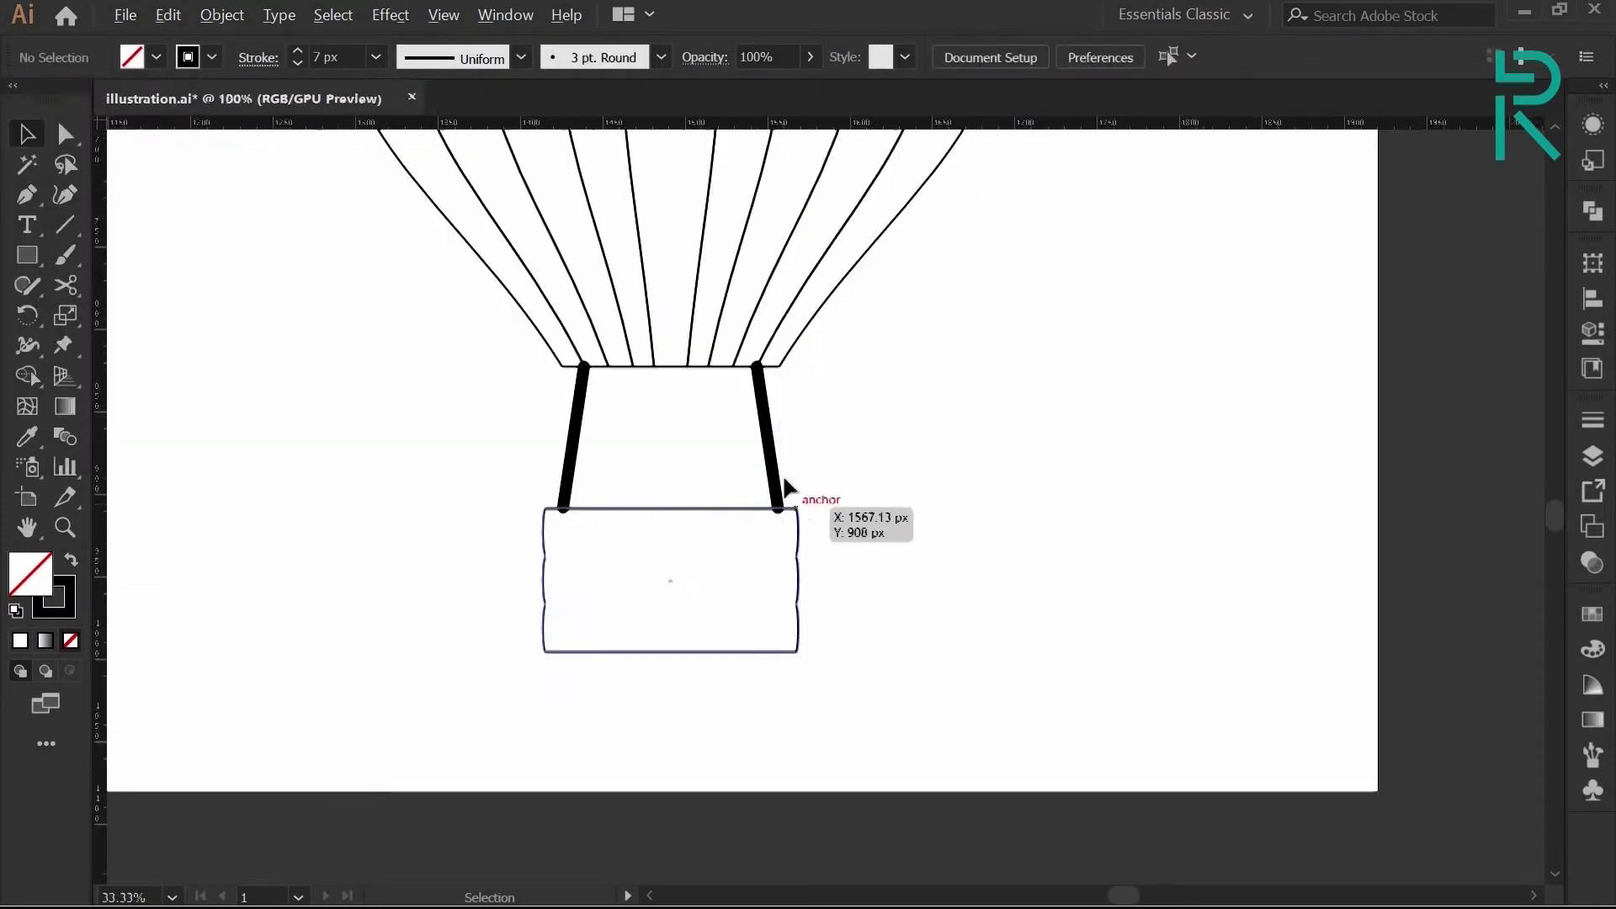
pyautogui.click(463, 402)
pyautogui.keyDown('shift'); pyautogui.click(748, 395); pyautogui.keyUp('shift')
pyautogui.rightClick(748, 396)
pyautogui.moveTo(848, 659)
pyautogui.click(1059, 722)
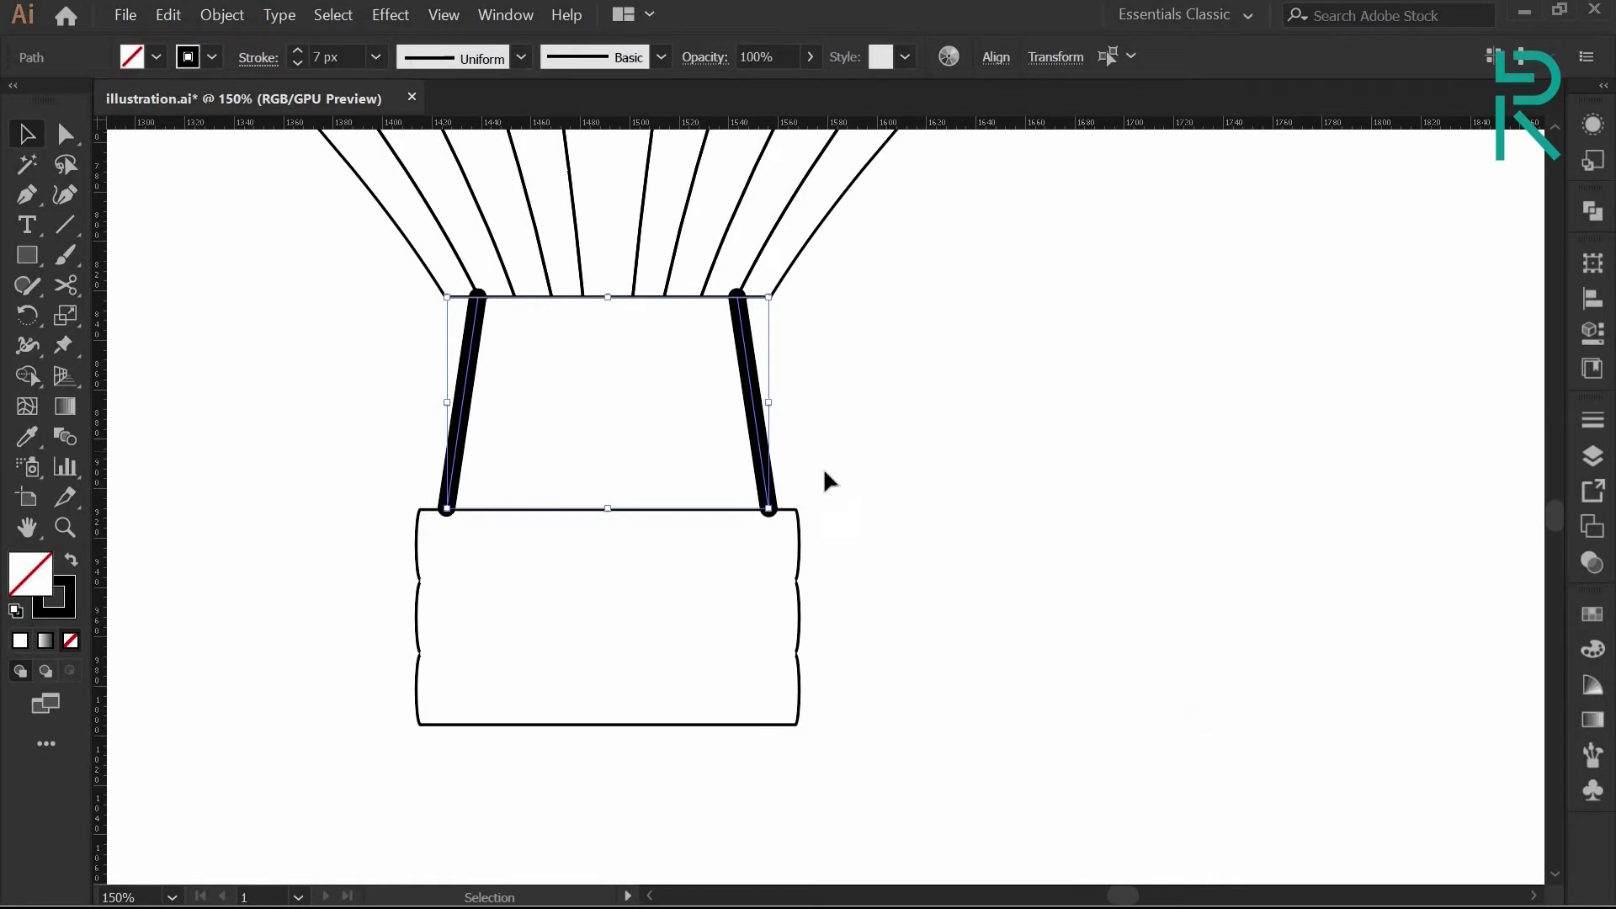
pyautogui.click(824, 474)
# Trace the sketch's foreground hill as a closed Pen tool shape, extending past the lower part of the circle
pyautogui.scroll(-2, 716, 545)
pyautogui.scroll(-2, 548, 544)
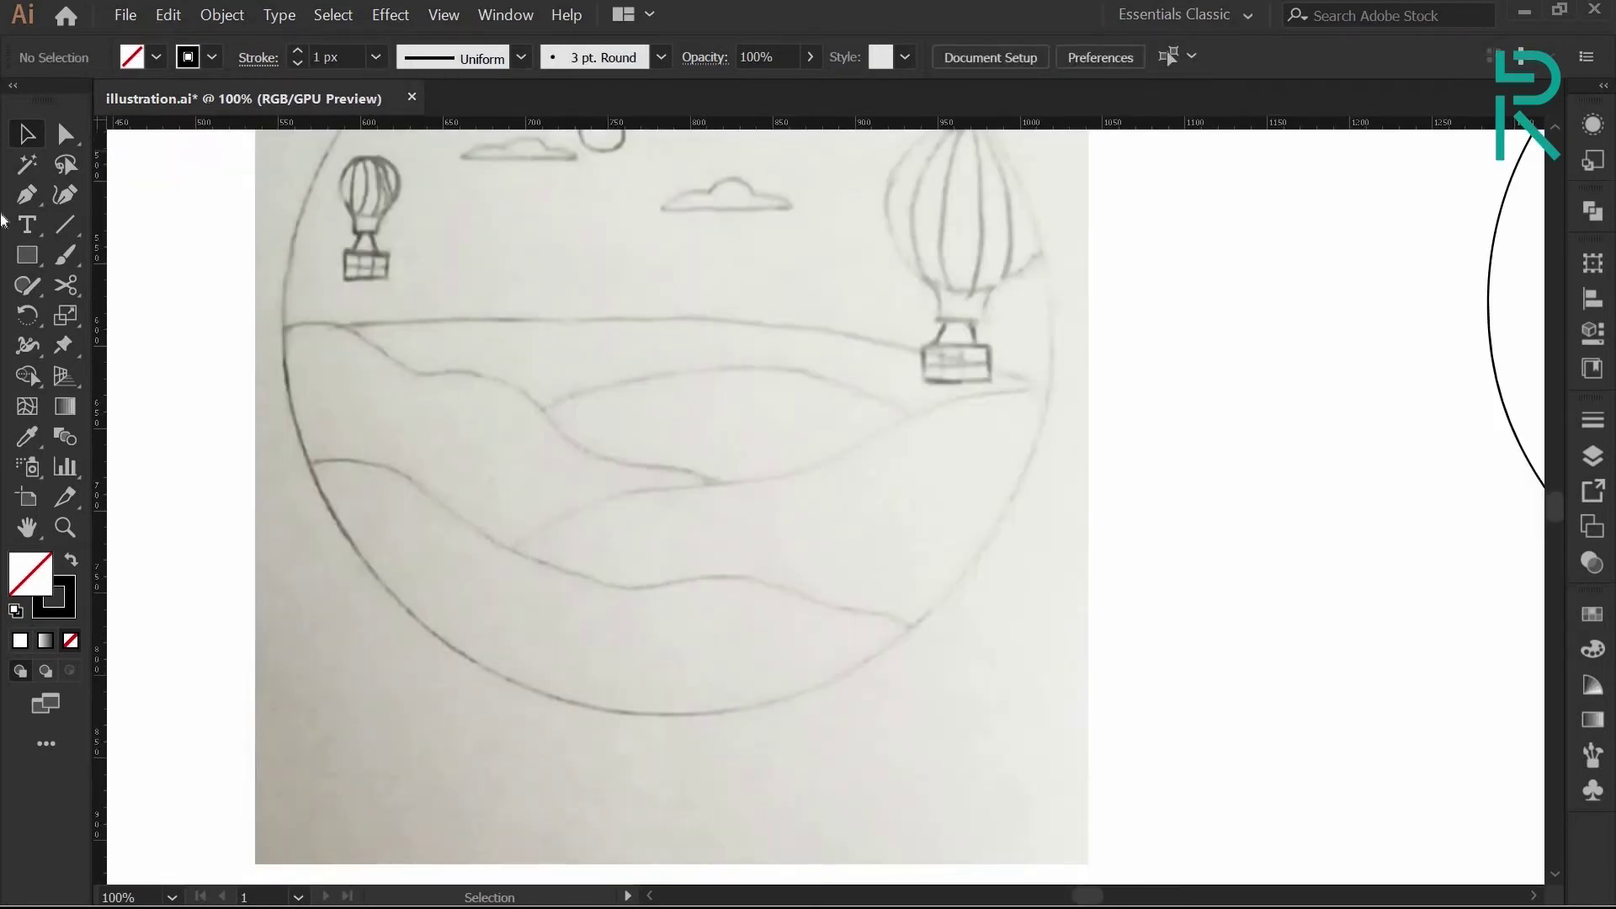
pyautogui.press('p')
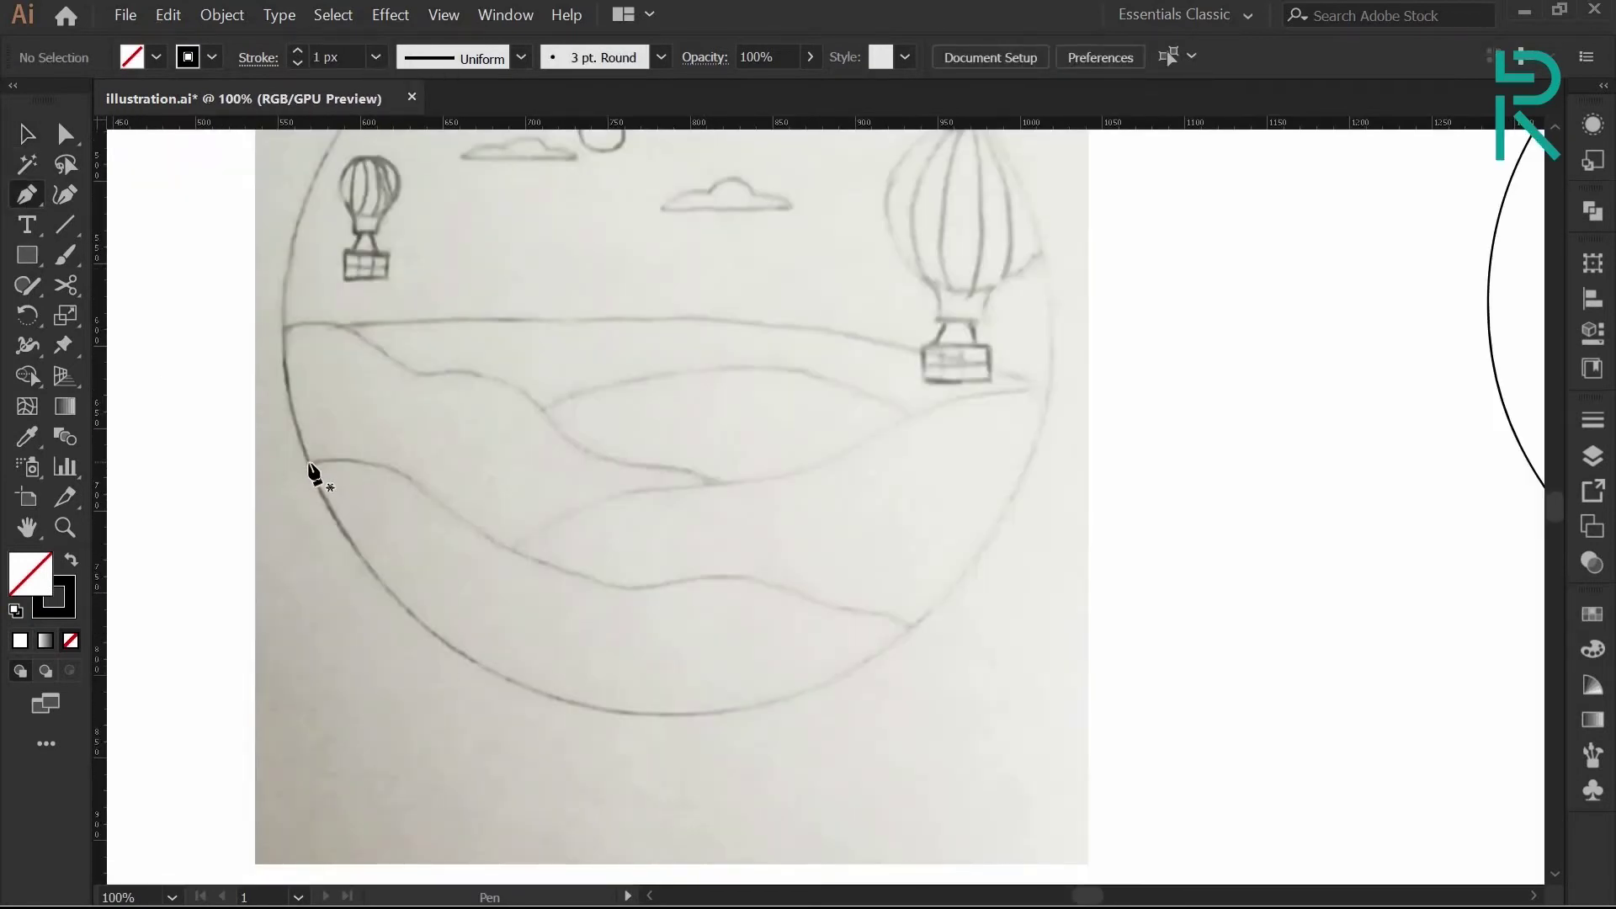
pyautogui.moveTo(354, 438); pyautogui.dragTo(364, 453)
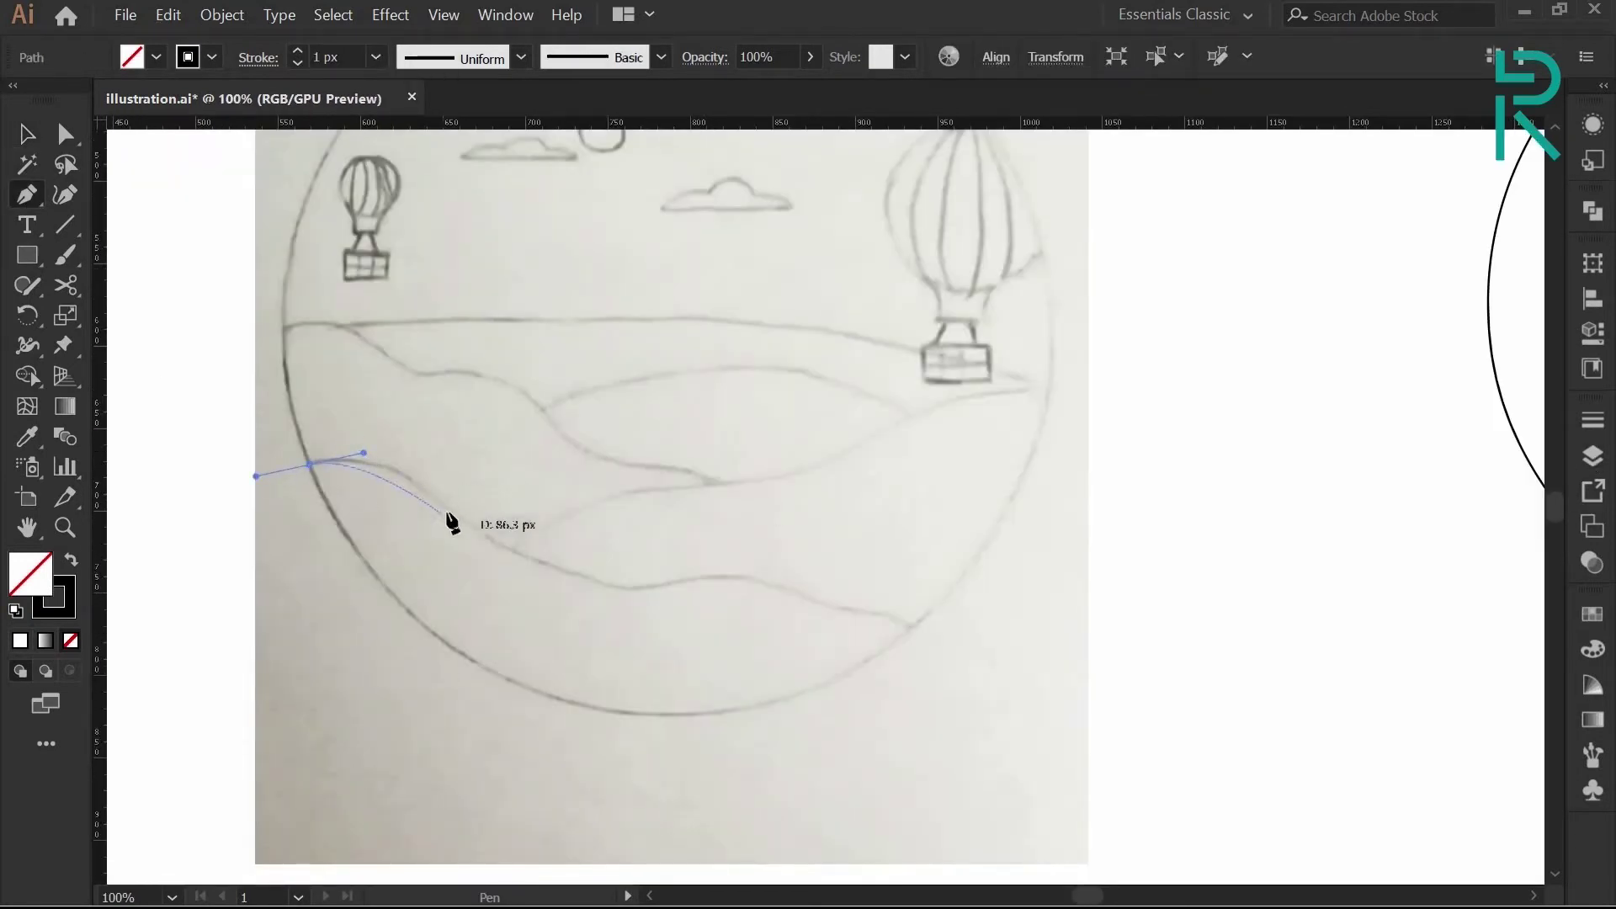
pyautogui.moveTo(595, 580)
pyautogui.mouseDown()
pyautogui.moveTo(671, 603)
pyautogui.moveTo(685, 577)
pyautogui.moveTo(606, 588)
pyautogui.moveTo(625, 585)
pyautogui.mouseUp()
pyautogui.moveTo(835, 602); pyautogui.dragTo(996, 668)
pyautogui.click(918, 728)
pyautogui.click(813, 785)
pyautogui.click(410, 734)
pyautogui.click(259, 576)
pyautogui.click(310, 464)
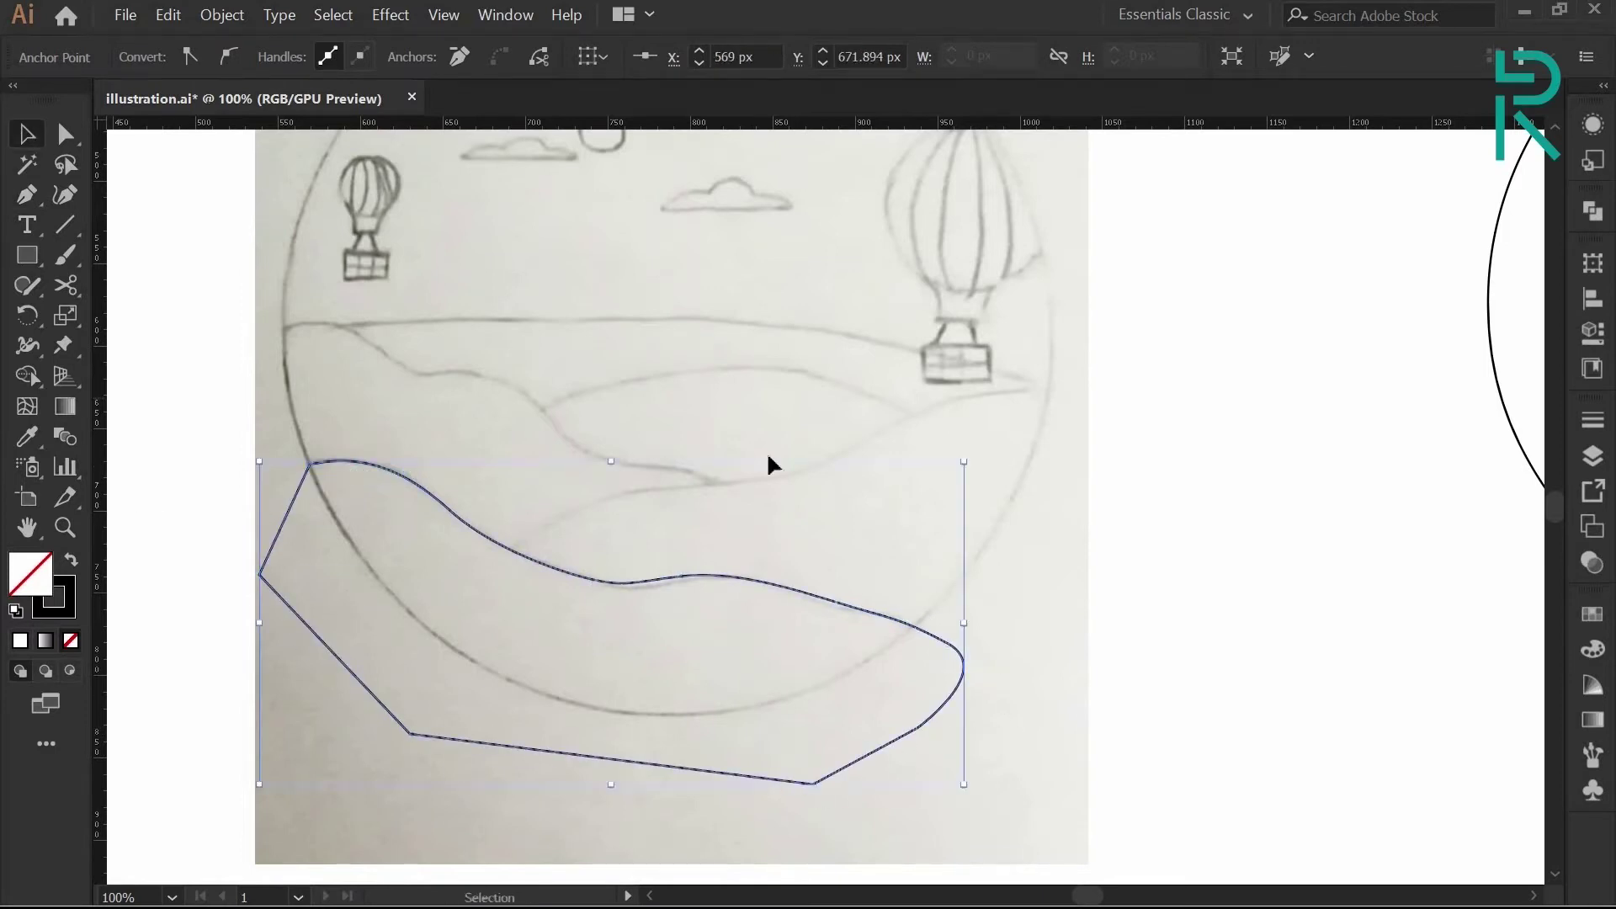
pyautogui.keyDown('ctrl'); pyautogui.click(635, 486); pyautogui.keyUp('ctrl')
pyautogui.press('v')
# Trace the sketch's right-hand hill as a closed Pen tool shape extending beyond the circle and below the foreground hill
pyautogui.press('p')
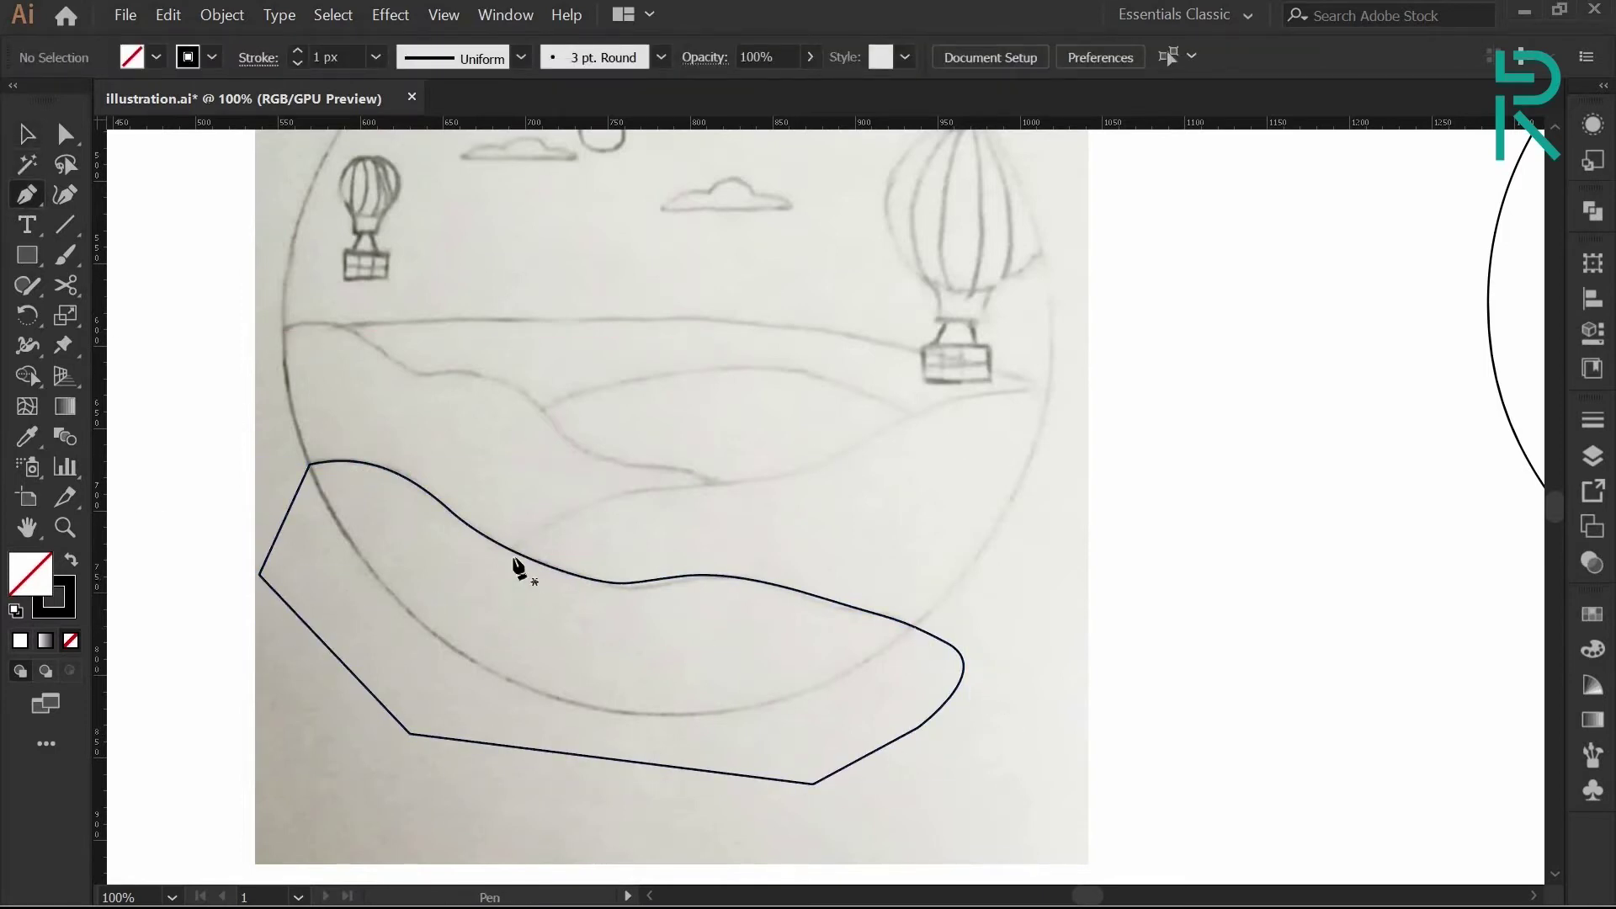
pyautogui.moveTo(555, 502); pyautogui.dragTo(570, 501)
pyautogui.moveTo(714, 485); pyautogui.dragTo(793, 489)
pyautogui.moveTo(885, 425); pyautogui.dragTo(920, 422)
pyautogui.moveTo(1057, 389); pyautogui.dragTo(1086, 404)
pyautogui.click(1077, 480)
pyautogui.click(1069, 654)
pyautogui.click(987, 752)
pyautogui.click(666, 816)
pyautogui.click(374, 647)
pyautogui.click(499, 553)
# Trace the sketch's left-hand hill as a closed Pen tool shape overlapping the foreground and right hills
pyautogui.moveTo(271, 326); pyautogui.dragTo(329, 322)
pyautogui.moveTo(420, 379); pyautogui.dragTo(467, 380)
pyautogui.moveTo(554, 429); pyautogui.dragTo(778, 510)
pyautogui.click(890, 576)
pyautogui.click(853, 659)
pyautogui.click(695, 659)
pyautogui.click(321, 522)
pyautogui.click(245, 385)
pyautogui.click(270, 327)
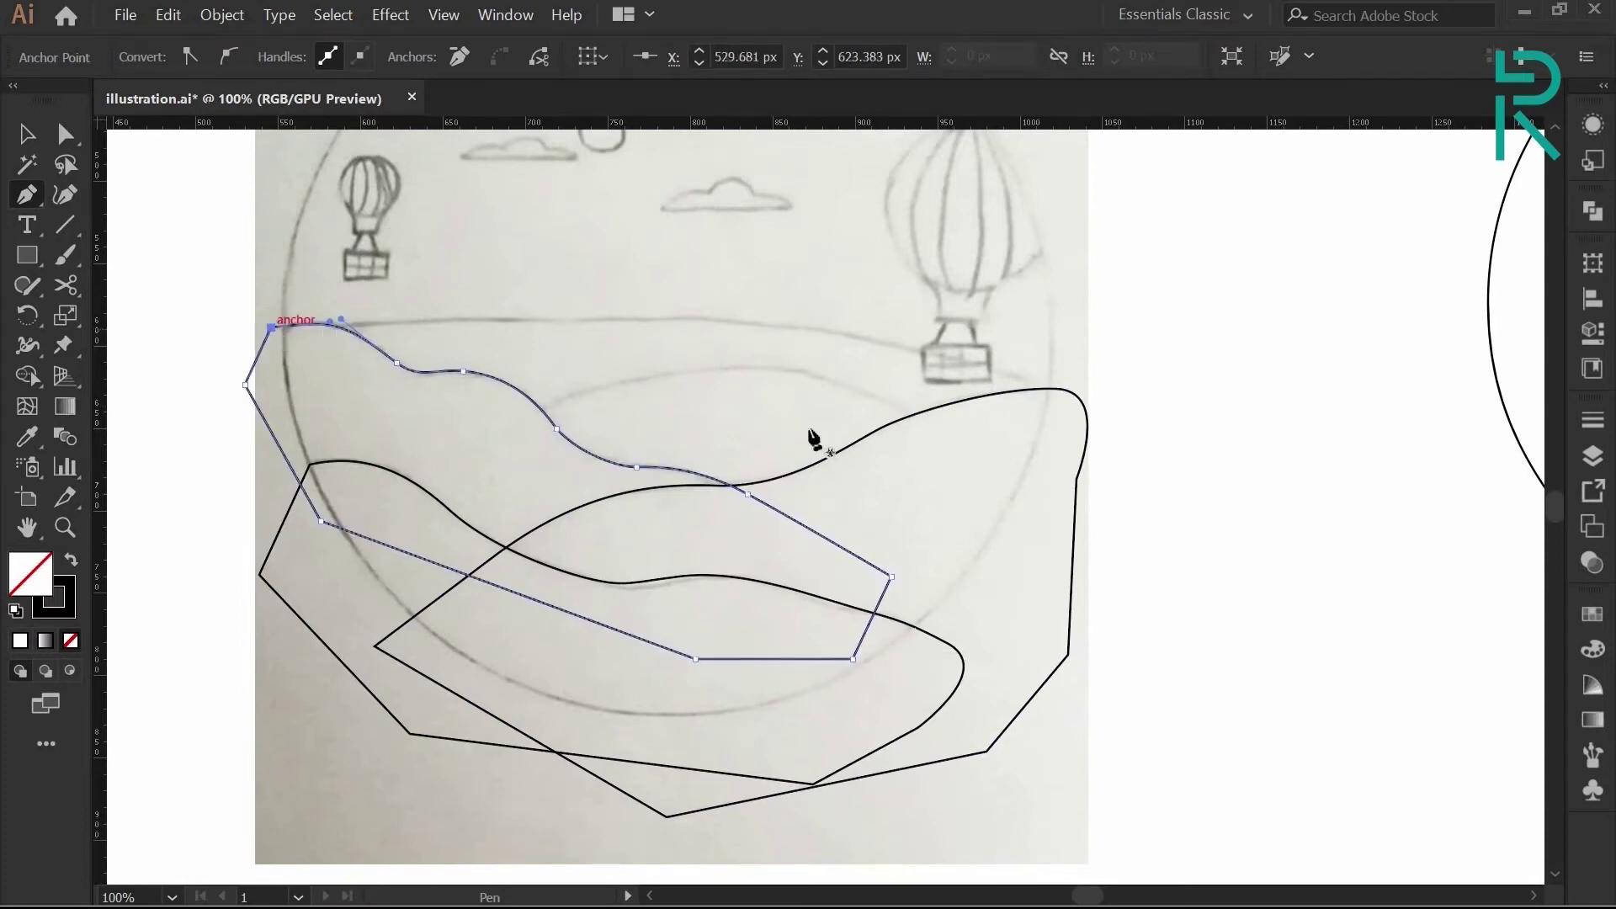
# Trace the sketch's small middle hill as a closed Pen tool shape overlapping the left and right hills
pyautogui.moveTo(511, 415); pyautogui.dragTo(593, 388)
pyautogui.moveTo(687, 372); pyautogui.dragTo(734, 368)
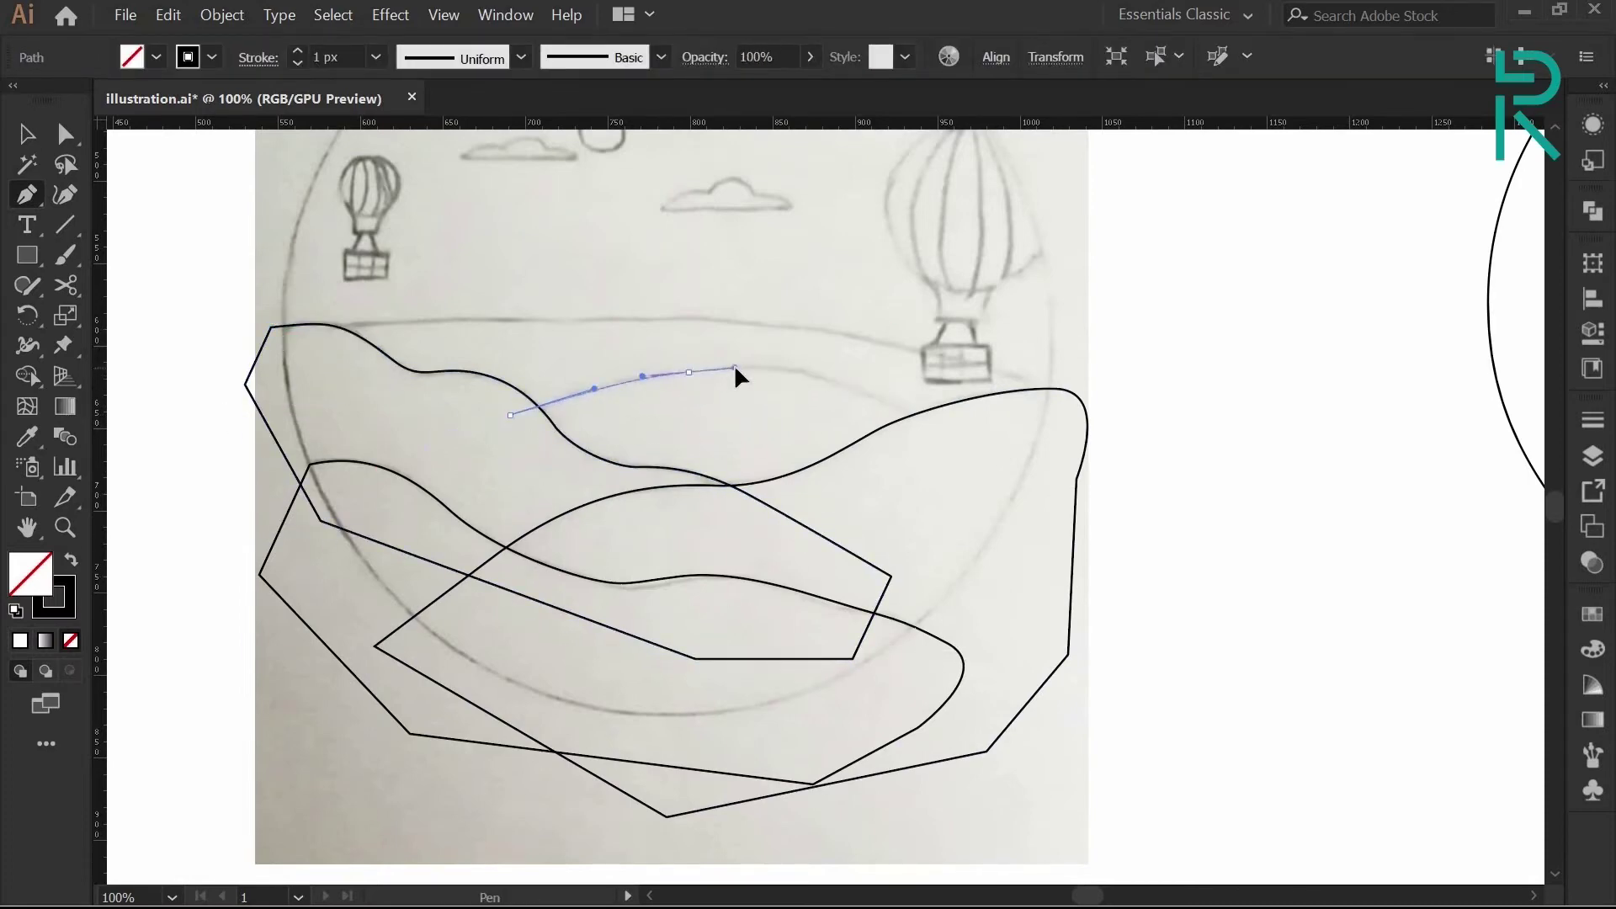
pyautogui.moveTo(950, 425); pyautogui.dragTo(952, 427)
pyautogui.click(986, 439)
pyautogui.click(993, 479)
pyautogui.click(916, 526)
pyautogui.click(548, 498)
pyautogui.click(494, 425)
pyautogui.click(510, 415)
# Trace the sketch's farthest hill along the horizon as a closed Pen tool shape extending beyond the circle
pyautogui.click(248, 331)
pyautogui.moveTo(516, 311); pyautogui.dragTo(522, 313)
pyautogui.moveTo(597, 324); pyautogui.dragTo(655, 322)
pyautogui.moveTo(799, 324); pyautogui.dragTo(882, 334)
pyautogui.moveTo(1060, 390); pyautogui.dragTo(1121, 410)
pyautogui.click(1103, 501)
pyautogui.click(1036, 603)
pyautogui.click(259, 467)
pyautogui.click(207, 380)
pyautogui.click(248, 332)
pyautogui.press('v')
# Fill the foreground hill with the dark brown swatch from the brown-to-yellow color group
pyautogui.click(944, 641)
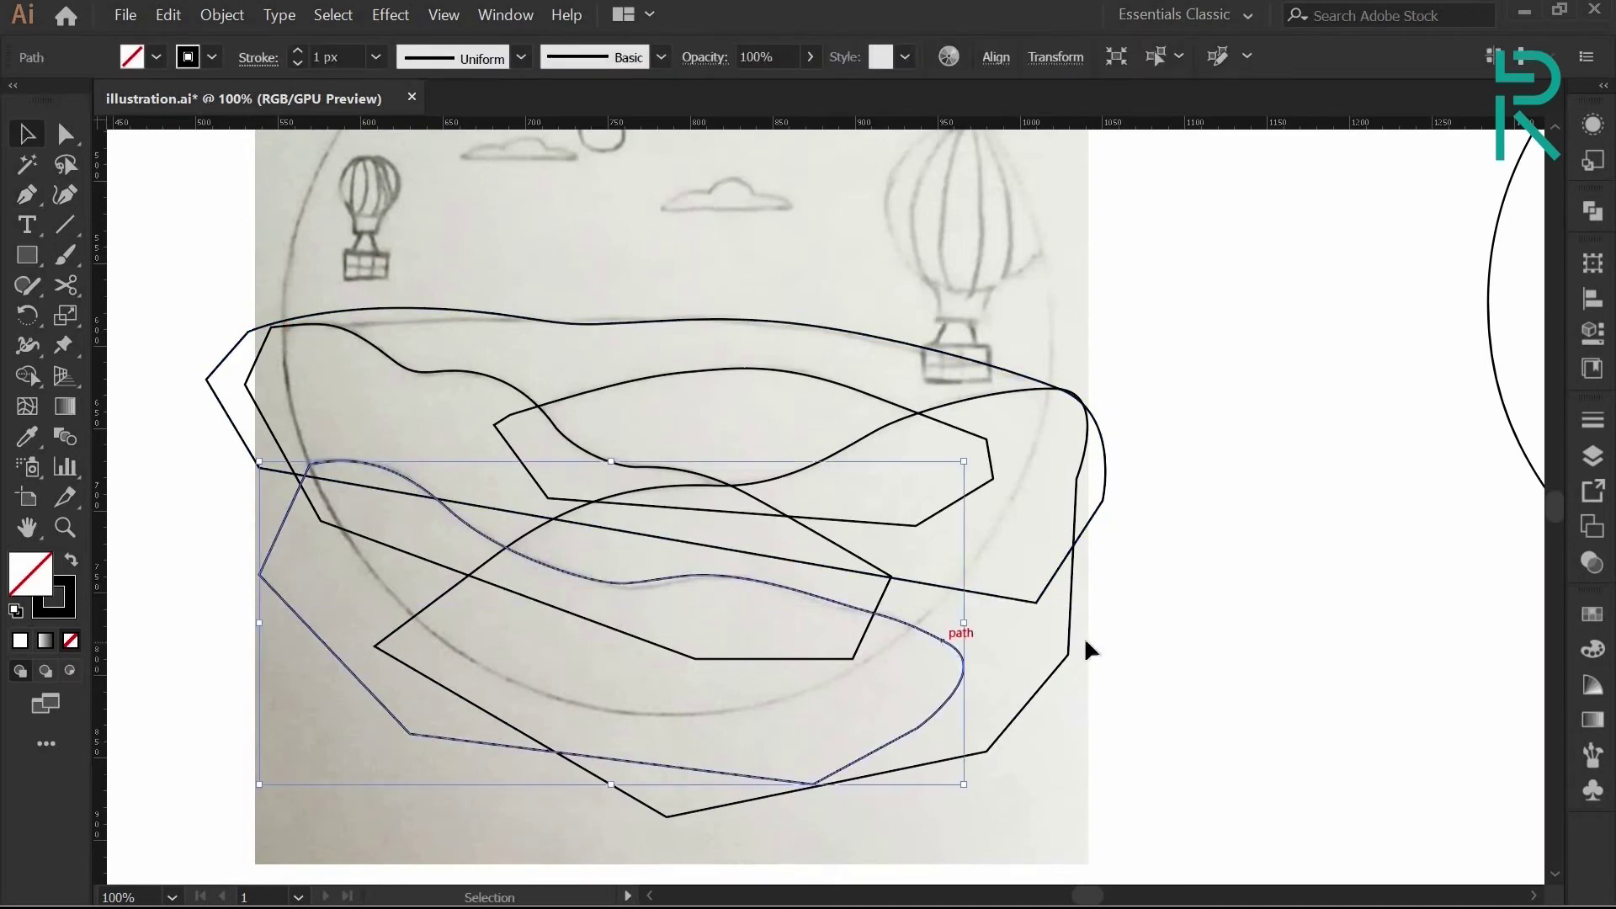
pyautogui.click(1592, 614)
pyautogui.click(1313, 795)
pyautogui.click(1330, 795)
pyautogui.click(716, 320)
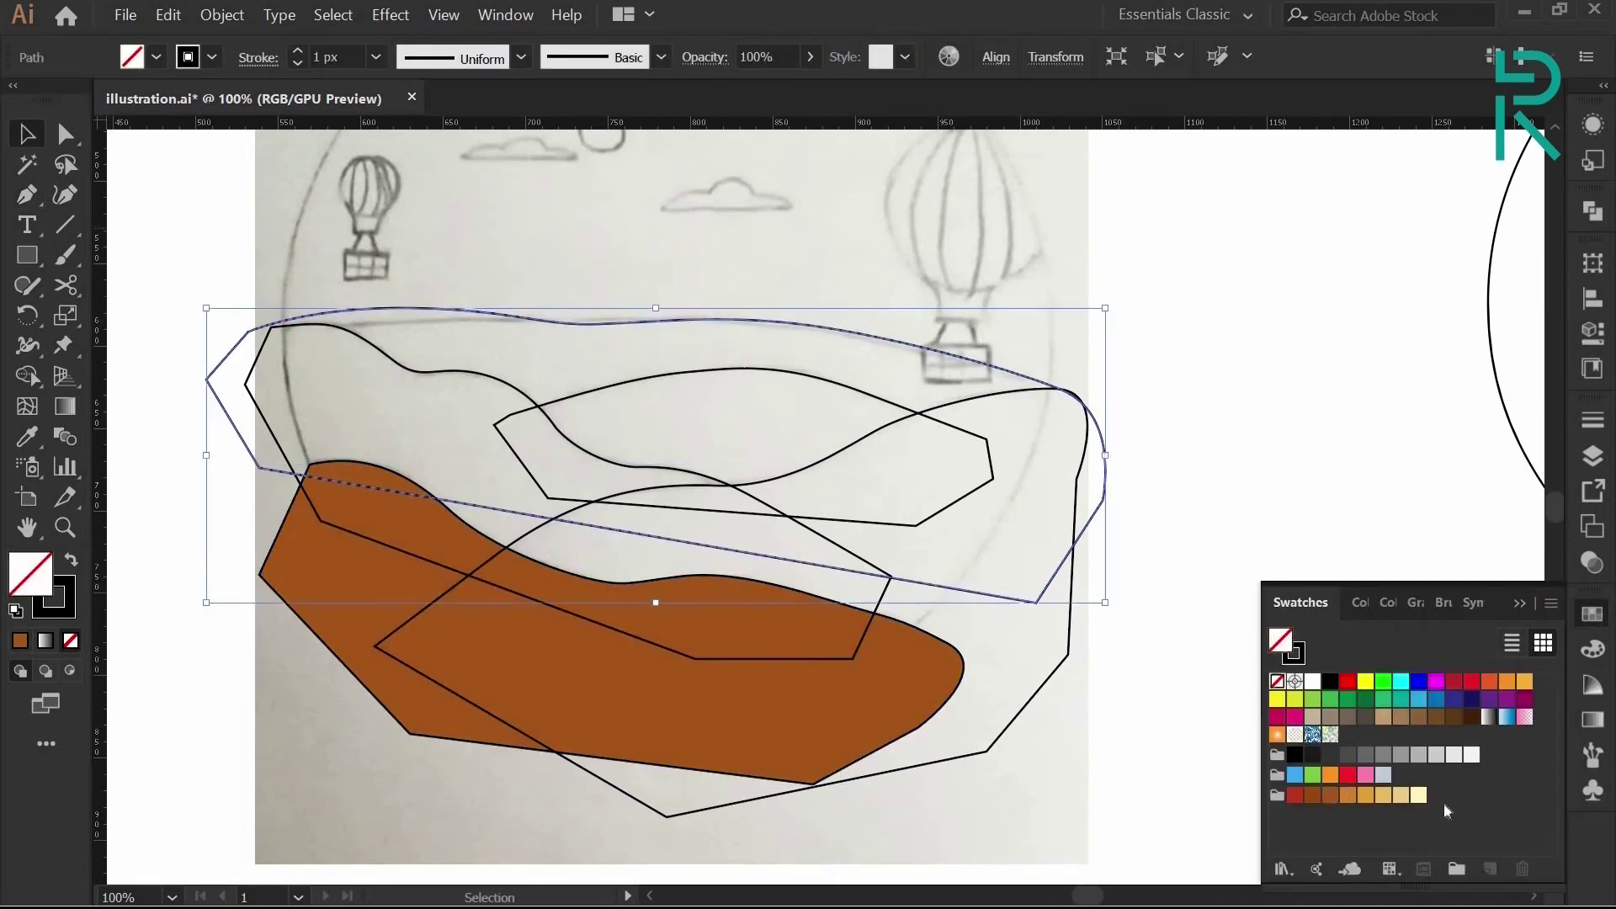
pyautogui.click(1418, 796)
pyautogui.hotkey('ctrl', 'z')
# Fill the right-hand hill with the orange-brown swatch and the left-hand hill with the golden orange swatch
pyautogui.click(982, 753)
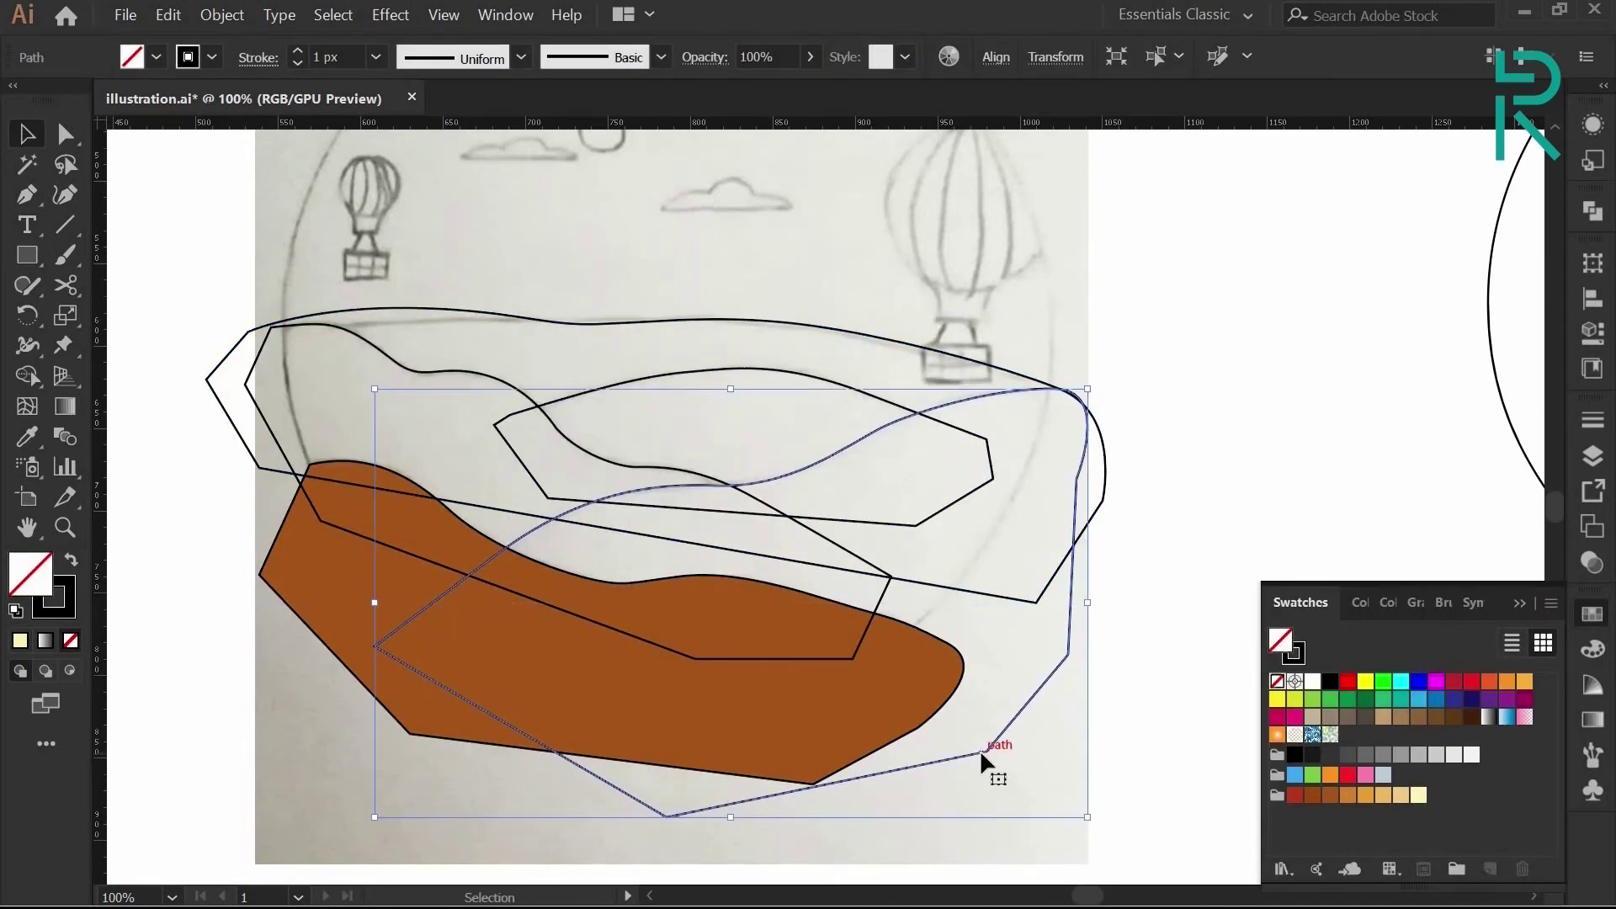
pyautogui.click(1347, 795)
pyautogui.click(422, 372)
pyautogui.click(1365, 796)
pyautogui.click(1100, 794)
# Restack the hills so the foreground hill is frontmost, with the right-hand hill behind it and the left-hand hill behind both
pyautogui.rightClick(338, 557)
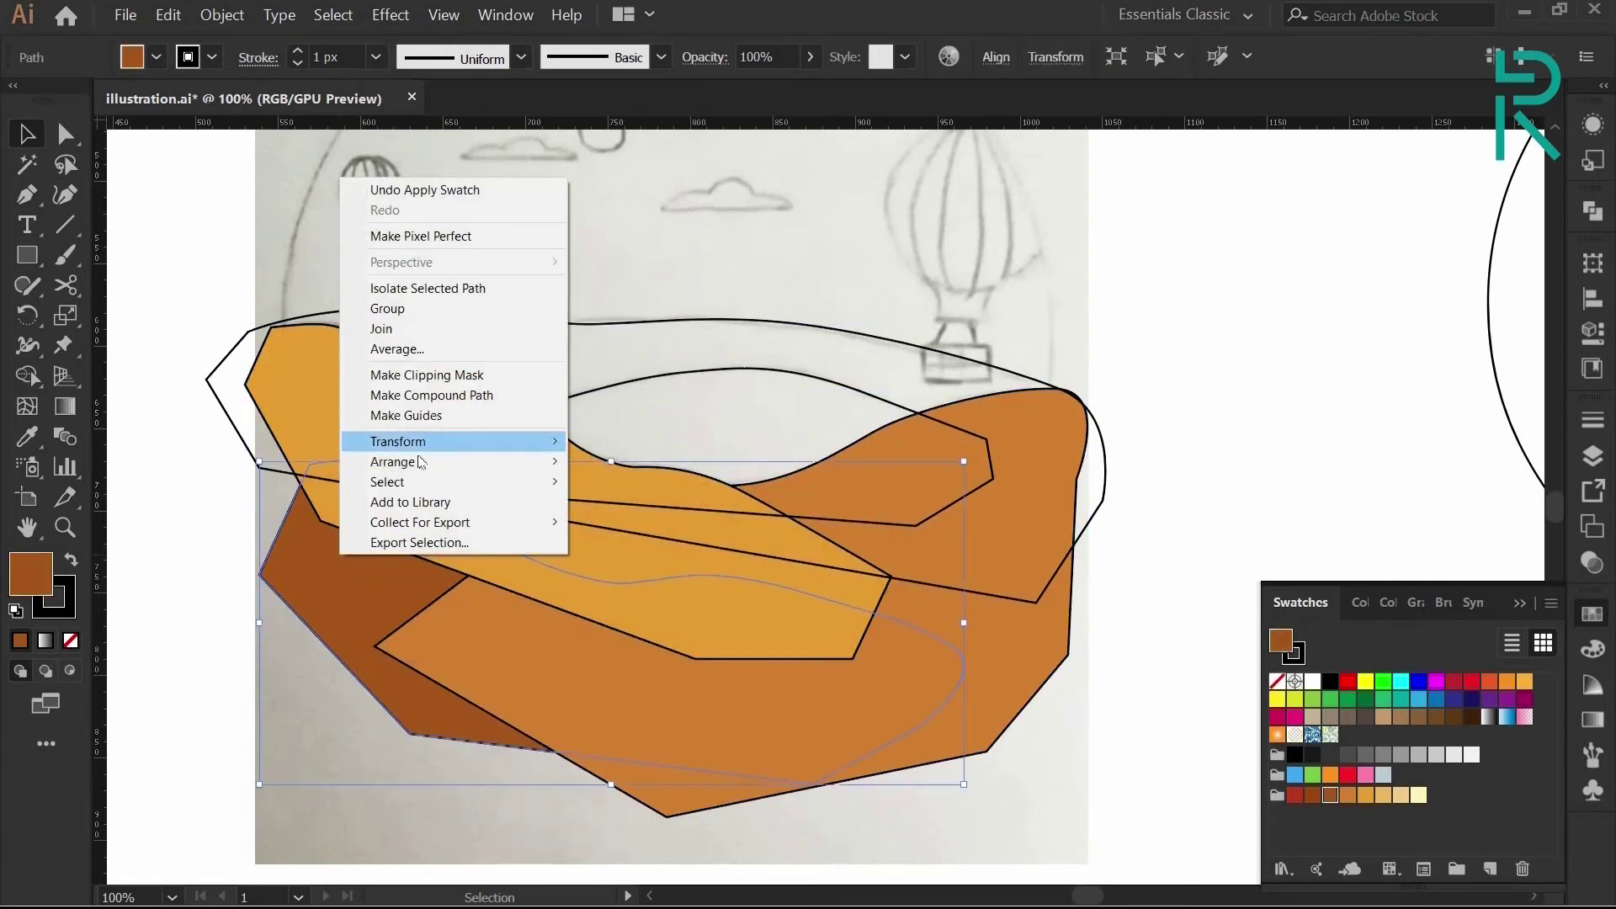
pyautogui.moveTo(421, 462)
pyautogui.click(644, 464)
pyautogui.click(1138, 702)
pyautogui.click(887, 524)
pyautogui.rightClick(1001, 649)
pyautogui.moveTo(1094, 549)
pyautogui.click(1269, 548)
pyautogui.rightClick(364, 586)
pyautogui.moveTo(469, 488)
pyautogui.click(669, 488)
# Fill the middle hill with the light orange swatch and the farthest hill with the pale yellow swatch
pyautogui.click(706, 383)
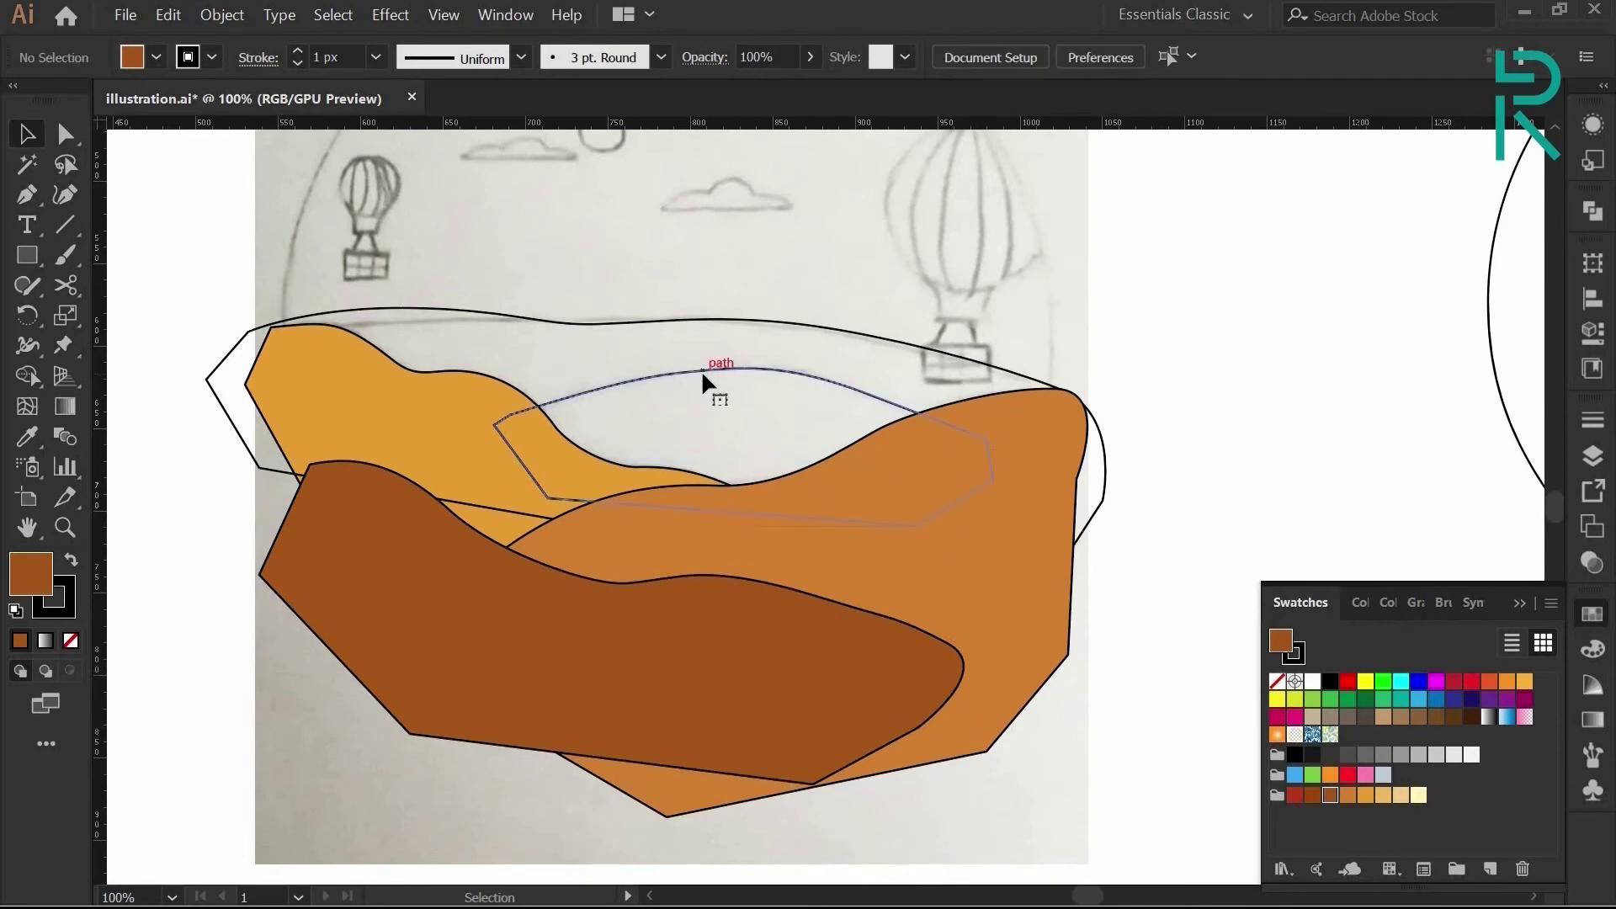
pyautogui.click(1400, 795)
pyautogui.click(740, 328)
pyautogui.click(1419, 795)
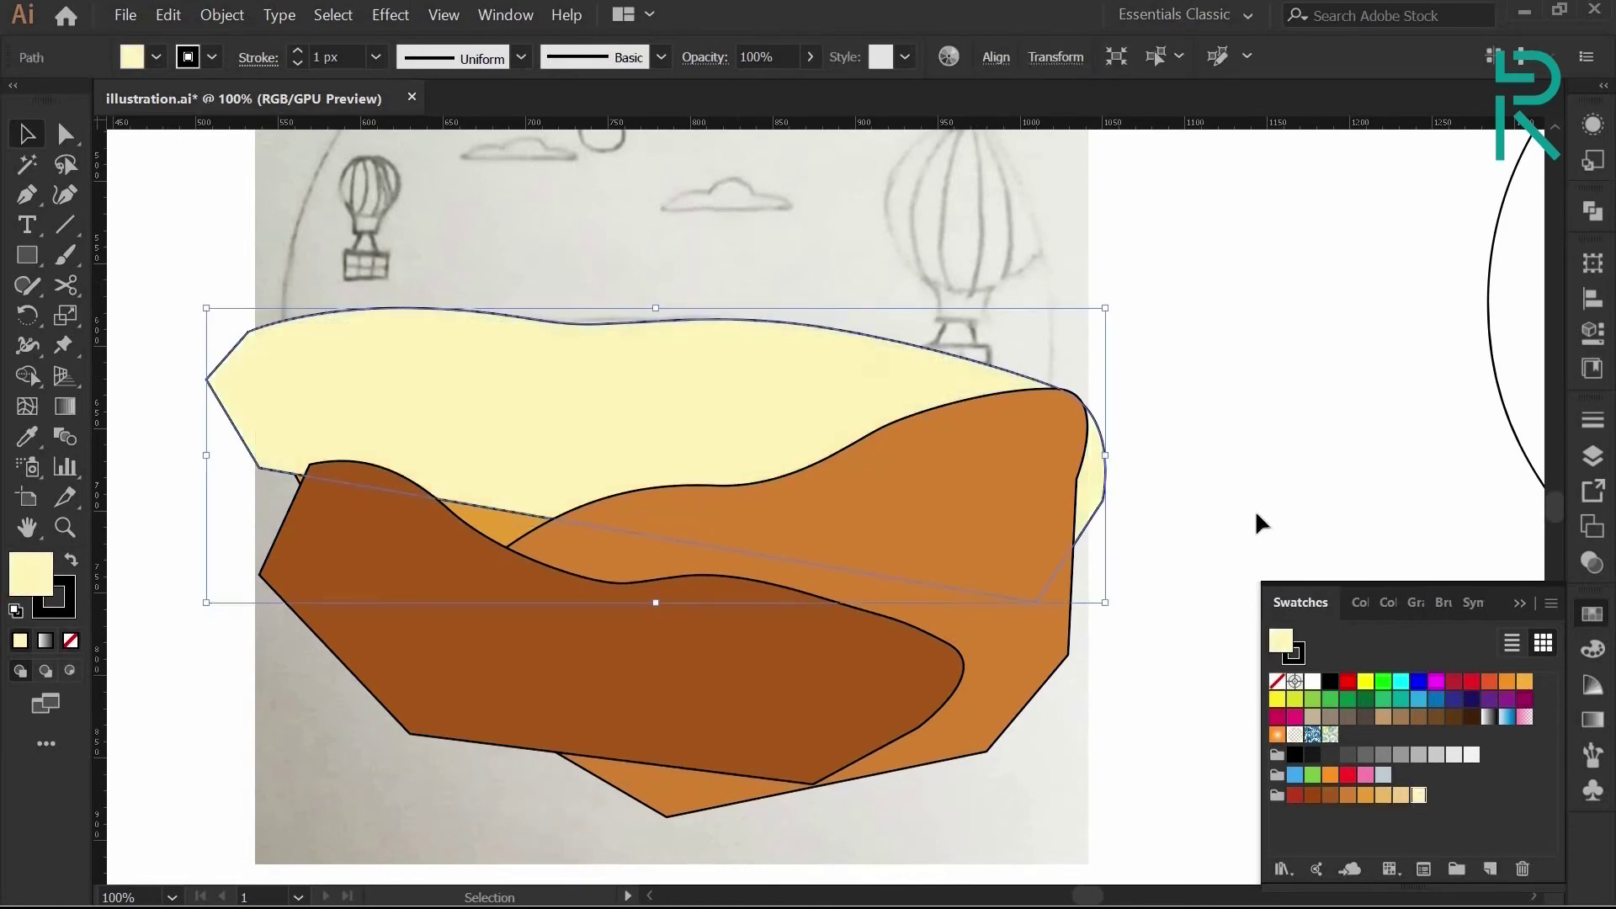
# Bring the left-hand hill forward and send the pale yellow hill behind all the other hills
pyautogui.rightClick(491, 517)
pyautogui.moveTo(541, 808)
pyautogui.click(800, 786)
pyautogui.rightClick(484, 532)
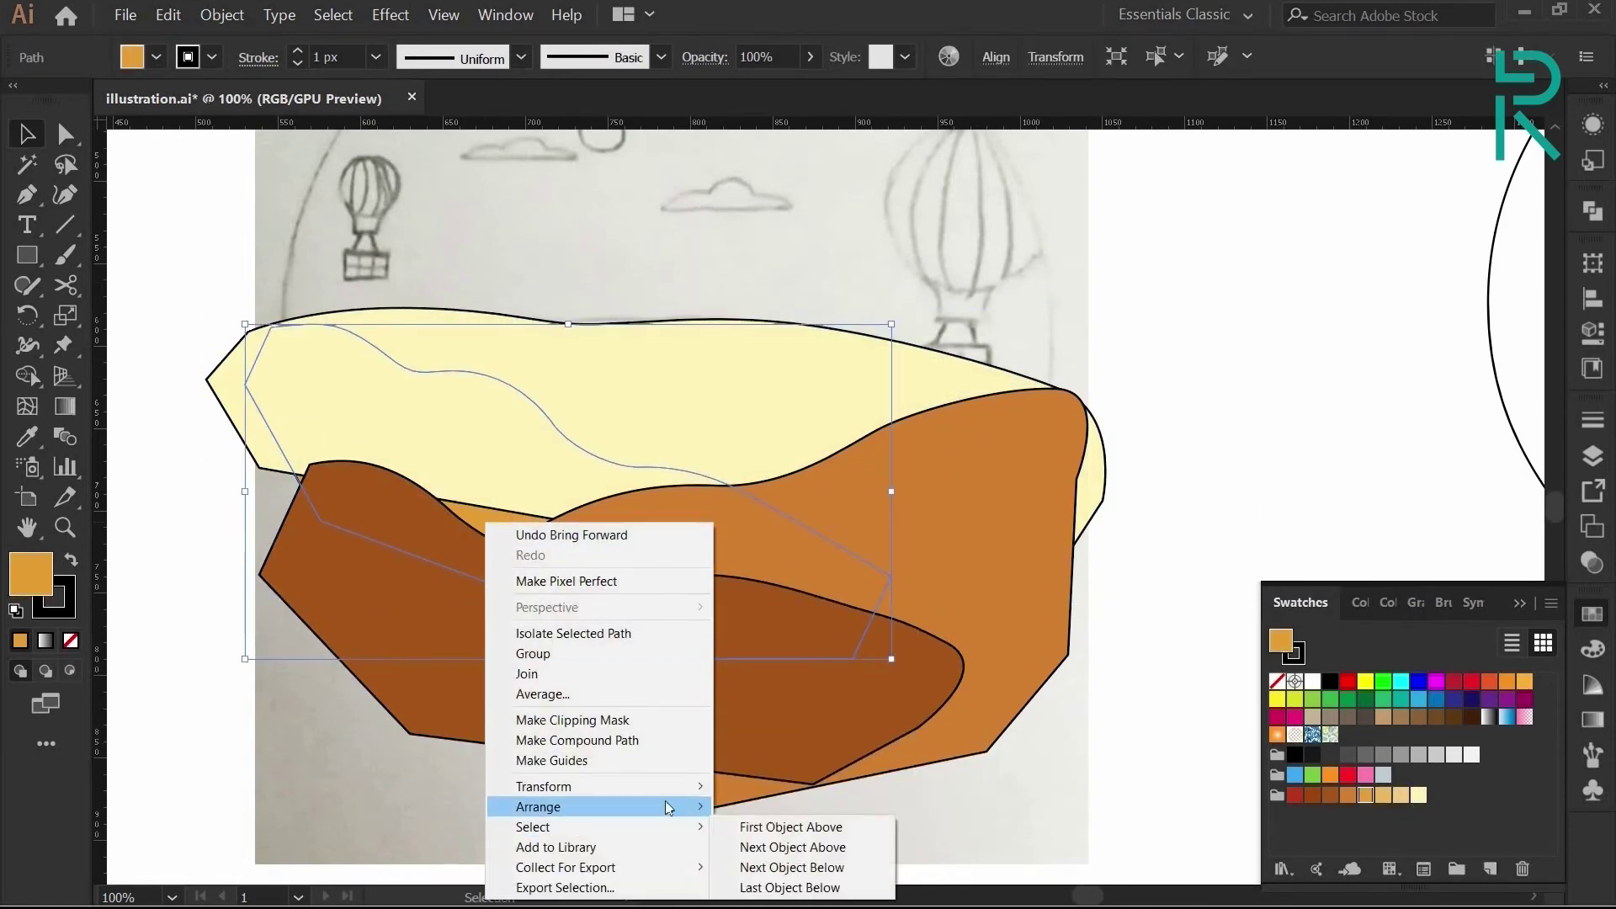
pyautogui.click(867, 822)
pyautogui.rightClick(775, 408)
pyautogui.moveTo(884, 690)
pyautogui.click(1083, 746)
# Select all the hill shapes and remove their stroke
pyautogui.click(212, 292)
pyautogui.moveTo(210, 293); pyautogui.dragTo(564, 581)
pyautogui.click(65, 608)
pyautogui.click(70, 641)
pyautogui.click(164, 547)
# Draw a circle with the Ellipse tool over the sketched sun between the clouds
pyautogui.click(28, 255)
pyautogui.click(118, 318)
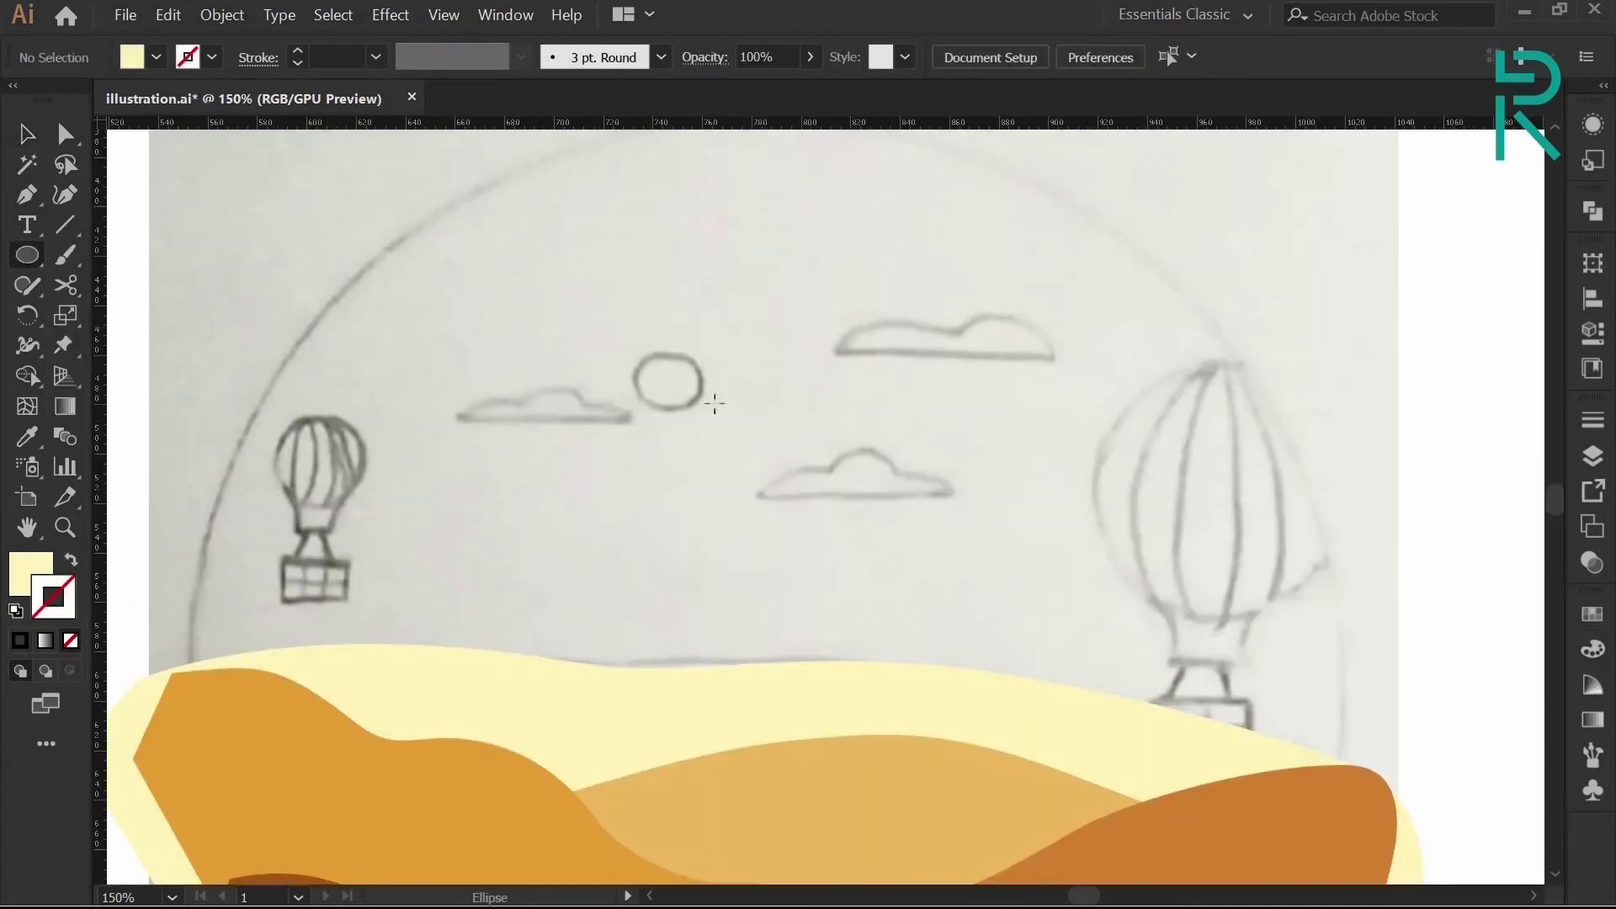
pyautogui.moveTo(667, 379); pyautogui.dragTo(705, 420)
pyautogui.moveTo(791, 529); pyautogui.dragTo(802, 540)
pyautogui.scroll(-1, 617, 498)
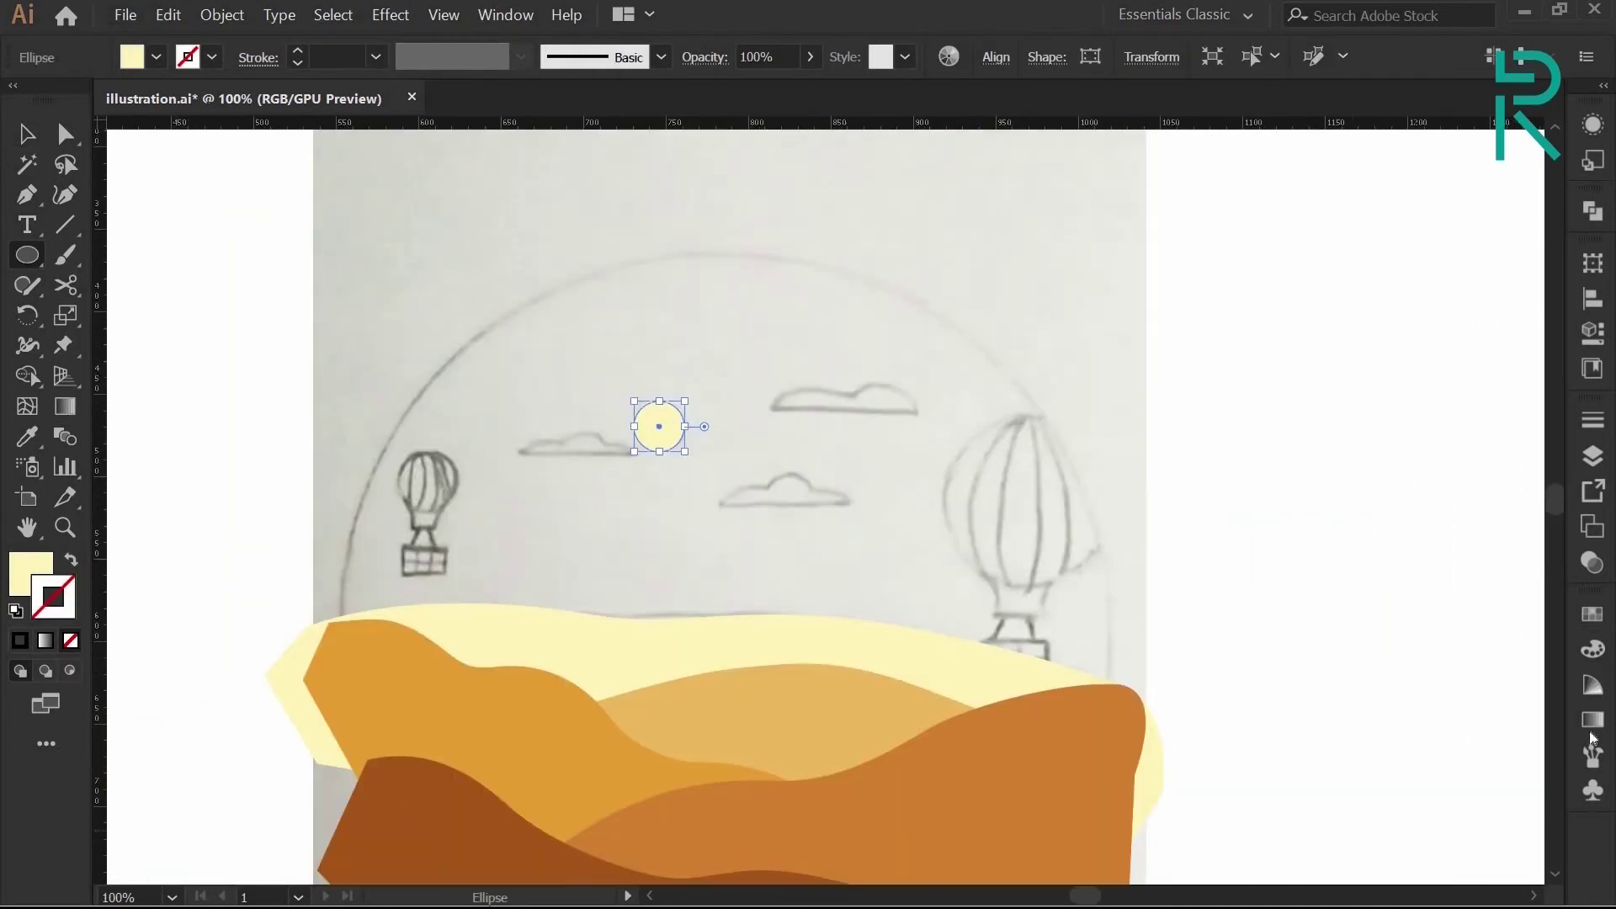
# Fill the sun circle with the golden orange swatch, leaving it without a stroke
pyautogui.click(1592, 614)
pyautogui.click(1365, 796)
pyautogui.click(71, 560)
pyautogui.click(70, 642)
pyautogui.press('v')
pyautogui.click(276, 416)
# Trace the sketched cloud beside the sun as a closed filled shape with the Pen tool
pyautogui.press('p')
pyautogui.scroll(1, 511, 456)
pyautogui.moveTo(519, 450)
pyautogui.mouseDown()
pyautogui.moveTo(565, 423)
pyautogui.moveTo(547, 430)
pyautogui.moveTo(611, 423)
pyautogui.moveTo(710, 452)
pyautogui.moveTo(617, 460)
pyautogui.moveTo(596, 428)
pyautogui.mouseUp()
pyautogui.hotkey('ctrl', 'z')
pyautogui.click(525, 450)
pyautogui.scroll(1, 611, 463)
pyautogui.press('v')
pyautogui.click(613, 505)
pyautogui.click(716, 522)
# Trace the lower middle cloud of the sketch as a closed shape with the Pen tool
pyautogui.press('space')
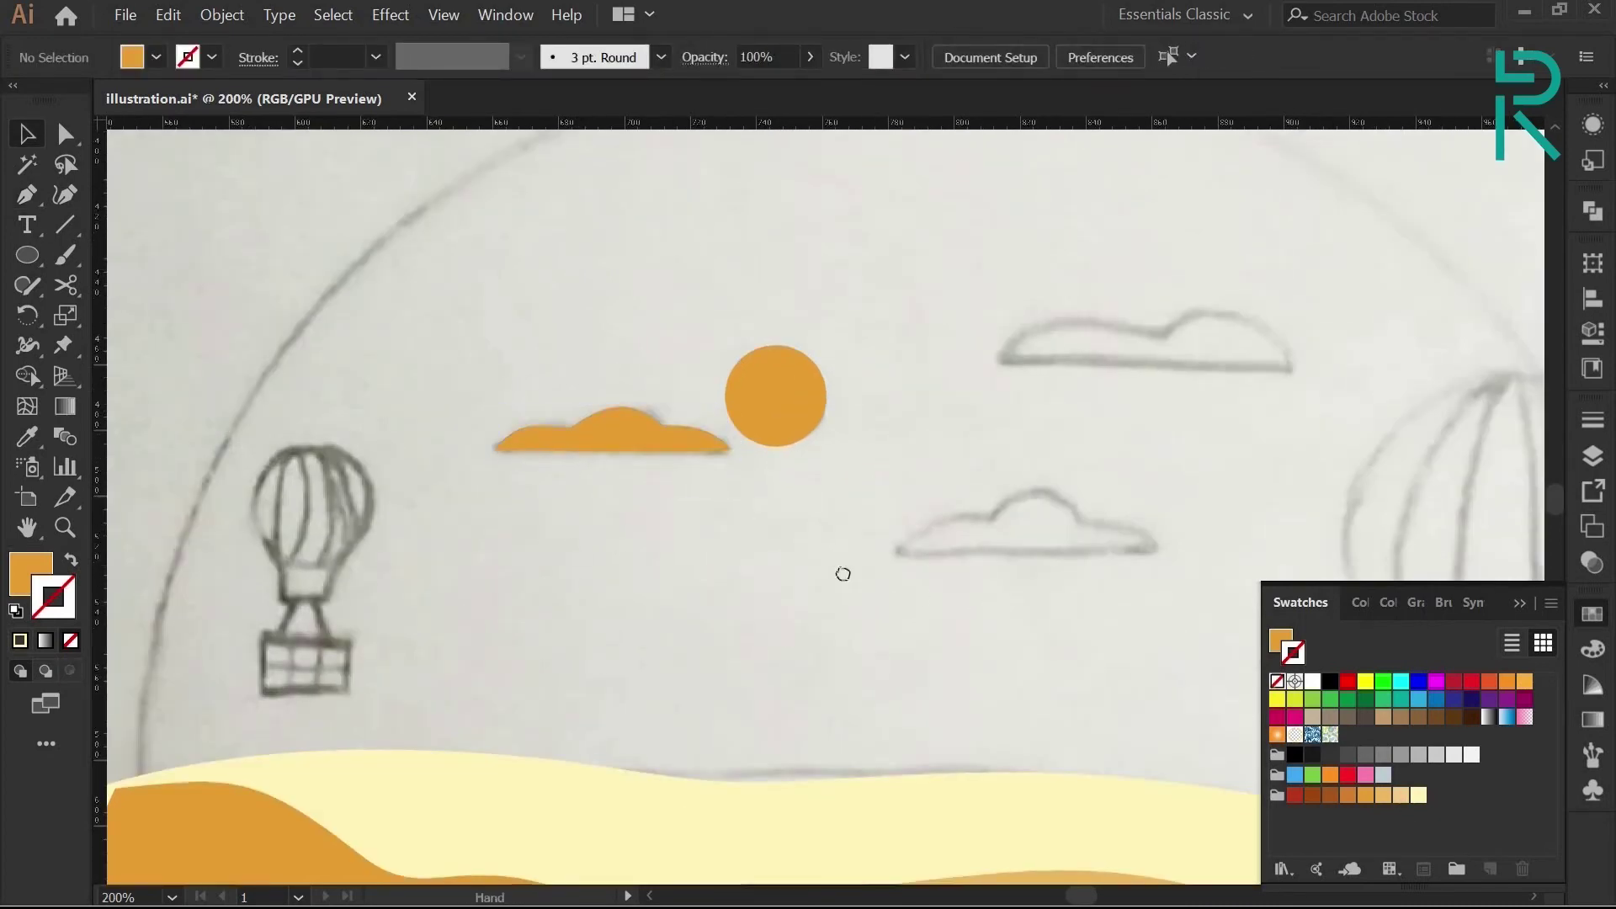
pyautogui.moveTo(843, 573); pyautogui.dragTo(676, 533)
pyautogui.press('p')
pyautogui.click(729, 509)
pyautogui.moveTo(820, 478)
pyautogui.mouseDown()
pyautogui.moveTo(828, 459)
pyautogui.moveTo(946, 521)
pyautogui.moveTo(948, 477)
pyautogui.mouseUp()
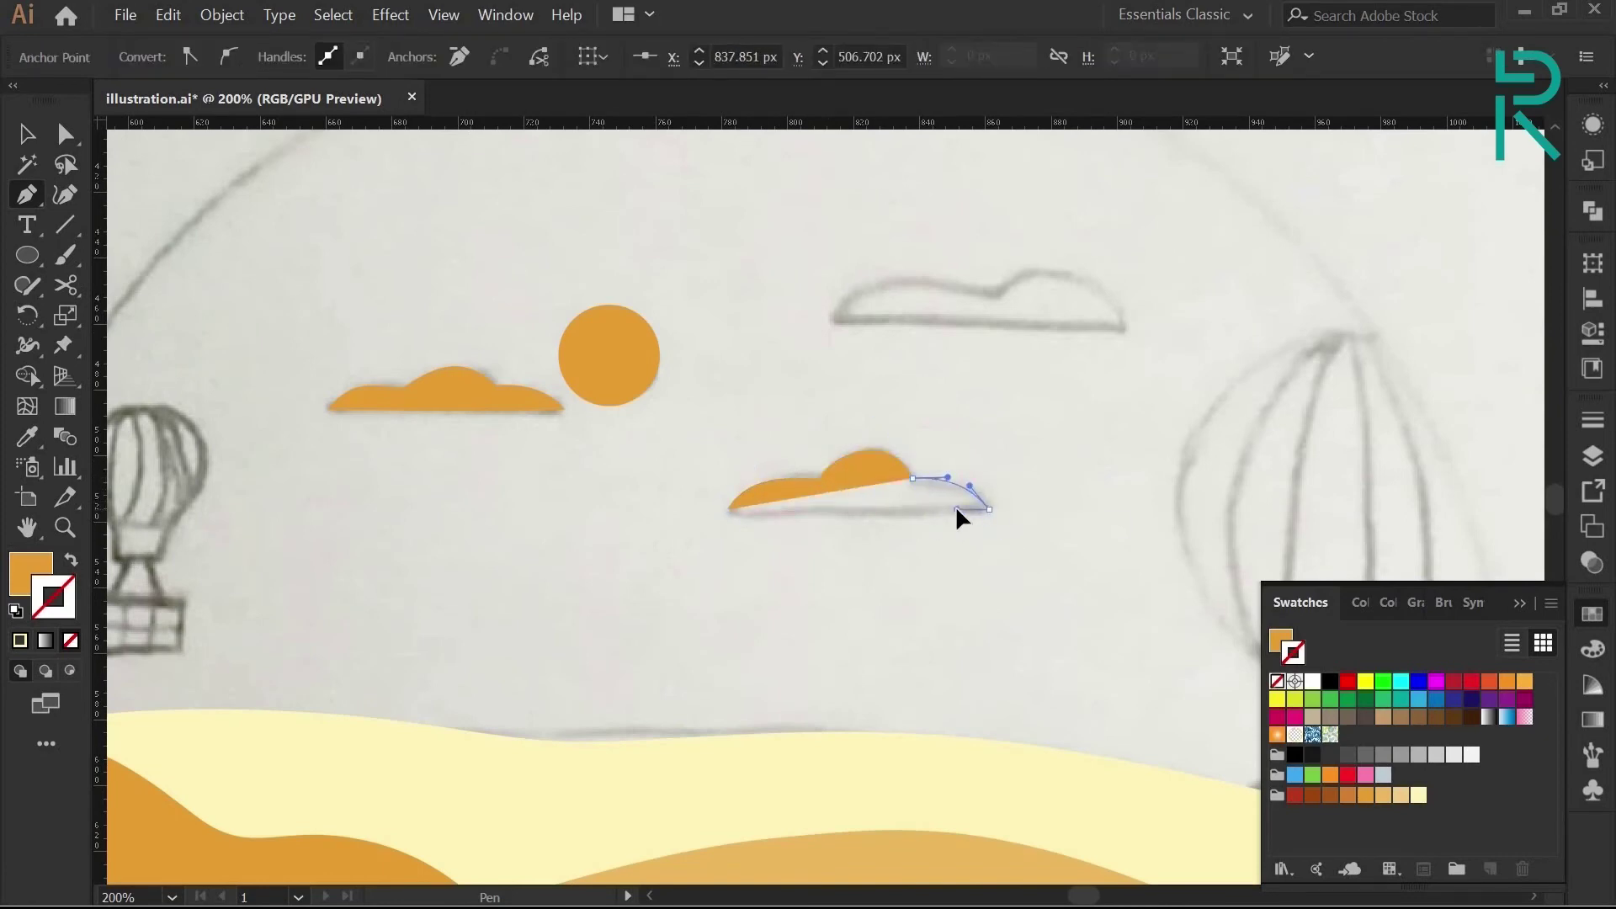
pyautogui.click(729, 509)
# Trace the upper right cloud of the sketch as a closed shape with the Pen tool
pyautogui.moveTo(836, 318); pyautogui.dragTo(868, 273)
pyautogui.moveTo(991, 293)
pyautogui.mouseDown()
pyautogui.moveTo(1069, 310)
pyautogui.moveTo(1021, 266)
pyautogui.mouseUp()
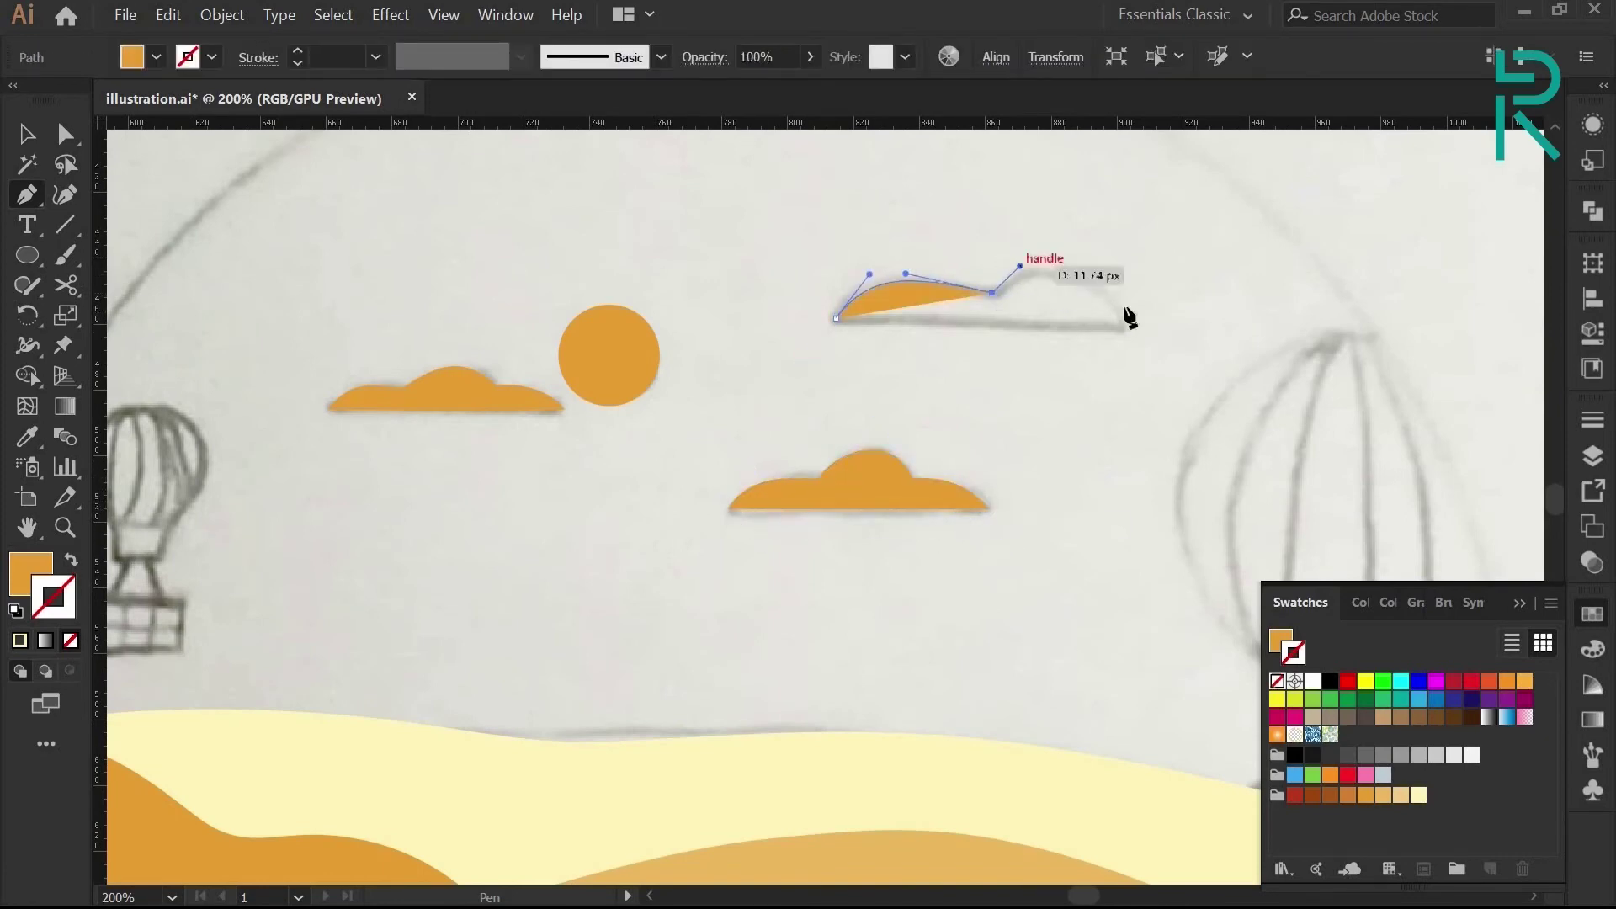
pyautogui.moveTo(1125, 318); pyautogui.dragTo(1037, 318)
pyautogui.click(835, 318)
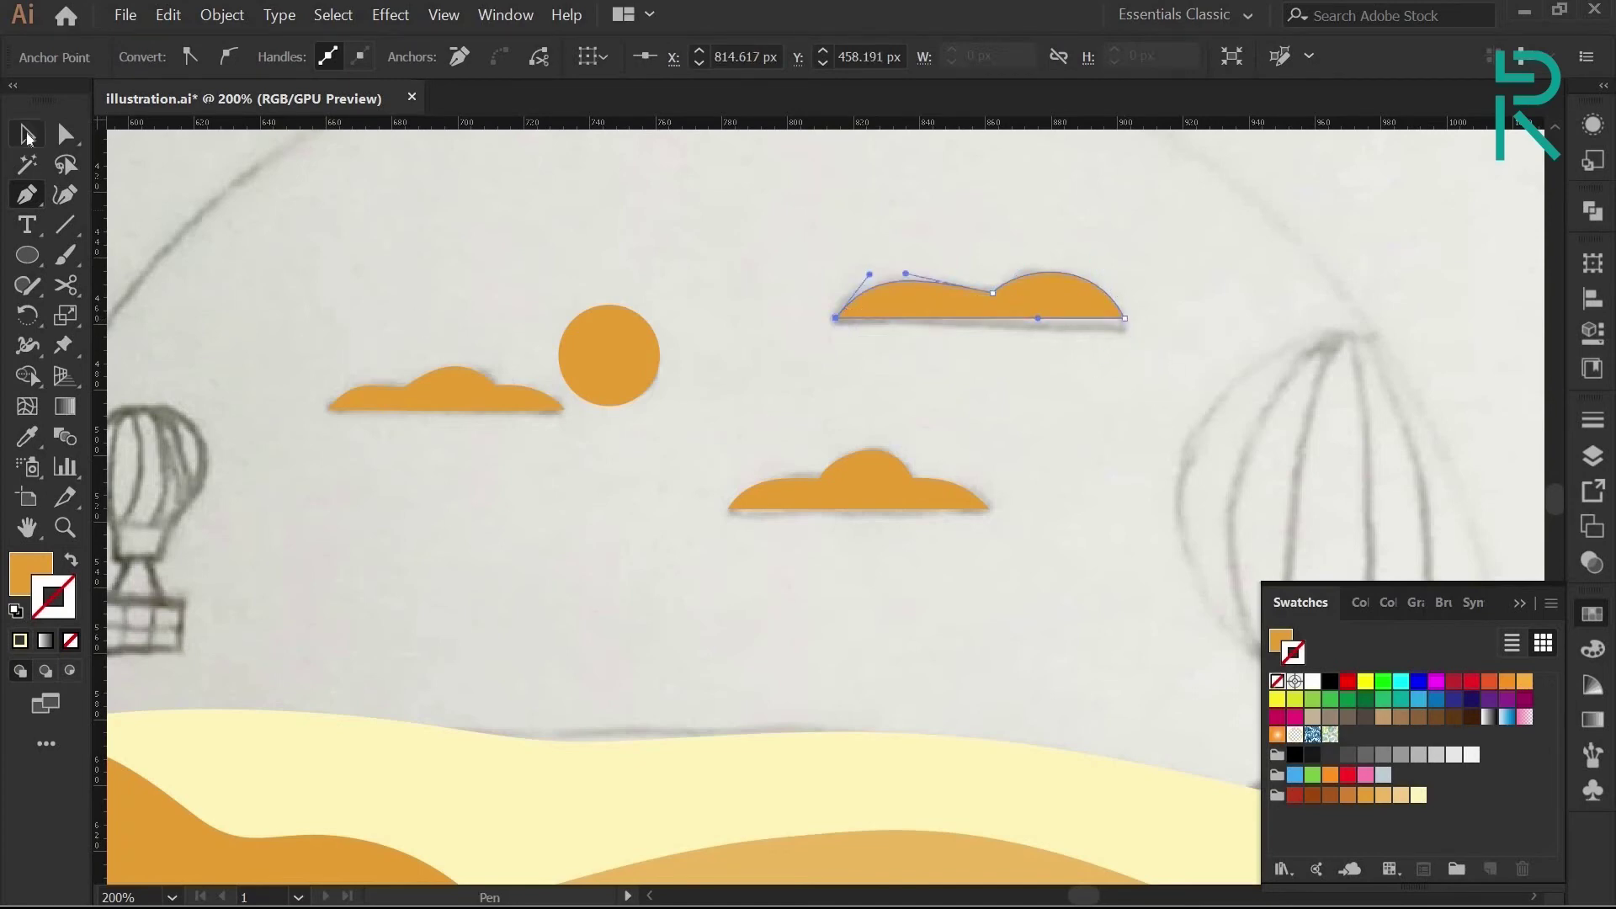
# Stretch the flat bases of the middle and upper right clouds slightly downward to meet the sketch lines
pyautogui.click(26, 134)
pyautogui.click(862, 487)
pyautogui.moveTo(859, 508); pyautogui.dragTo(860, 515)
pyautogui.click(989, 296)
pyautogui.moveTo(980, 318); pyautogui.dragTo(982, 325)
# Select all three clouds and fill them with the pale yellow swatch without a stroke
pyautogui.scroll(-1, 998, 463)
pyautogui.click(591, 408)
pyautogui.keyDown('shift'); pyautogui.click(999, 331); pyautogui.keyUp('shift')
pyautogui.keyDown('shift'); pyautogui.click(894, 470); pyautogui.keyUp('shift')
pyautogui.click(1418, 795)
pyautogui.click(71, 560)
pyautogui.click(71, 640)
pyautogui.click(1344, 567)
pyautogui.click(1519, 603)
# Fill the outlined hot air balloon's envelope panels with the dark red swatch in place of their black stroke
pyautogui.scroll(-2, 853, 506)
pyautogui.scroll(-1, 853, 551)
pyautogui.moveTo(853, 551); pyautogui.dragTo(458, 342)
pyautogui.click(1043, 378)
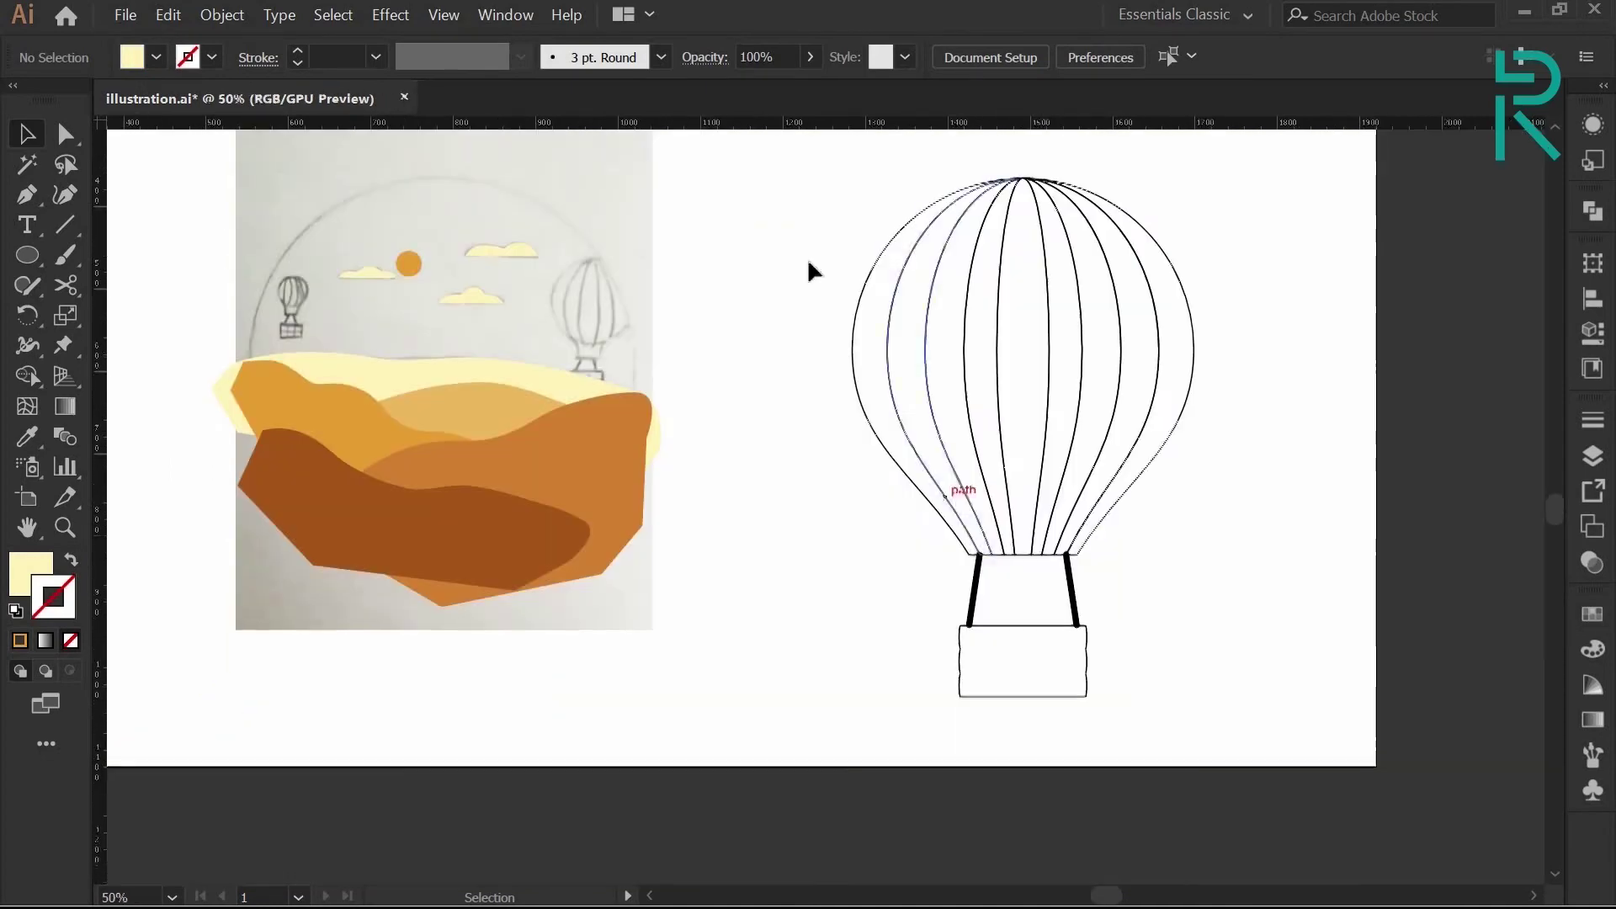
pyautogui.click(1591, 614)
pyautogui.click(1295, 795)
pyautogui.click(70, 560)
pyautogui.click(782, 787)
# Remove the balloon basket's stroke and fill the basket with the dark red swatch
pyautogui.click(985, 697)
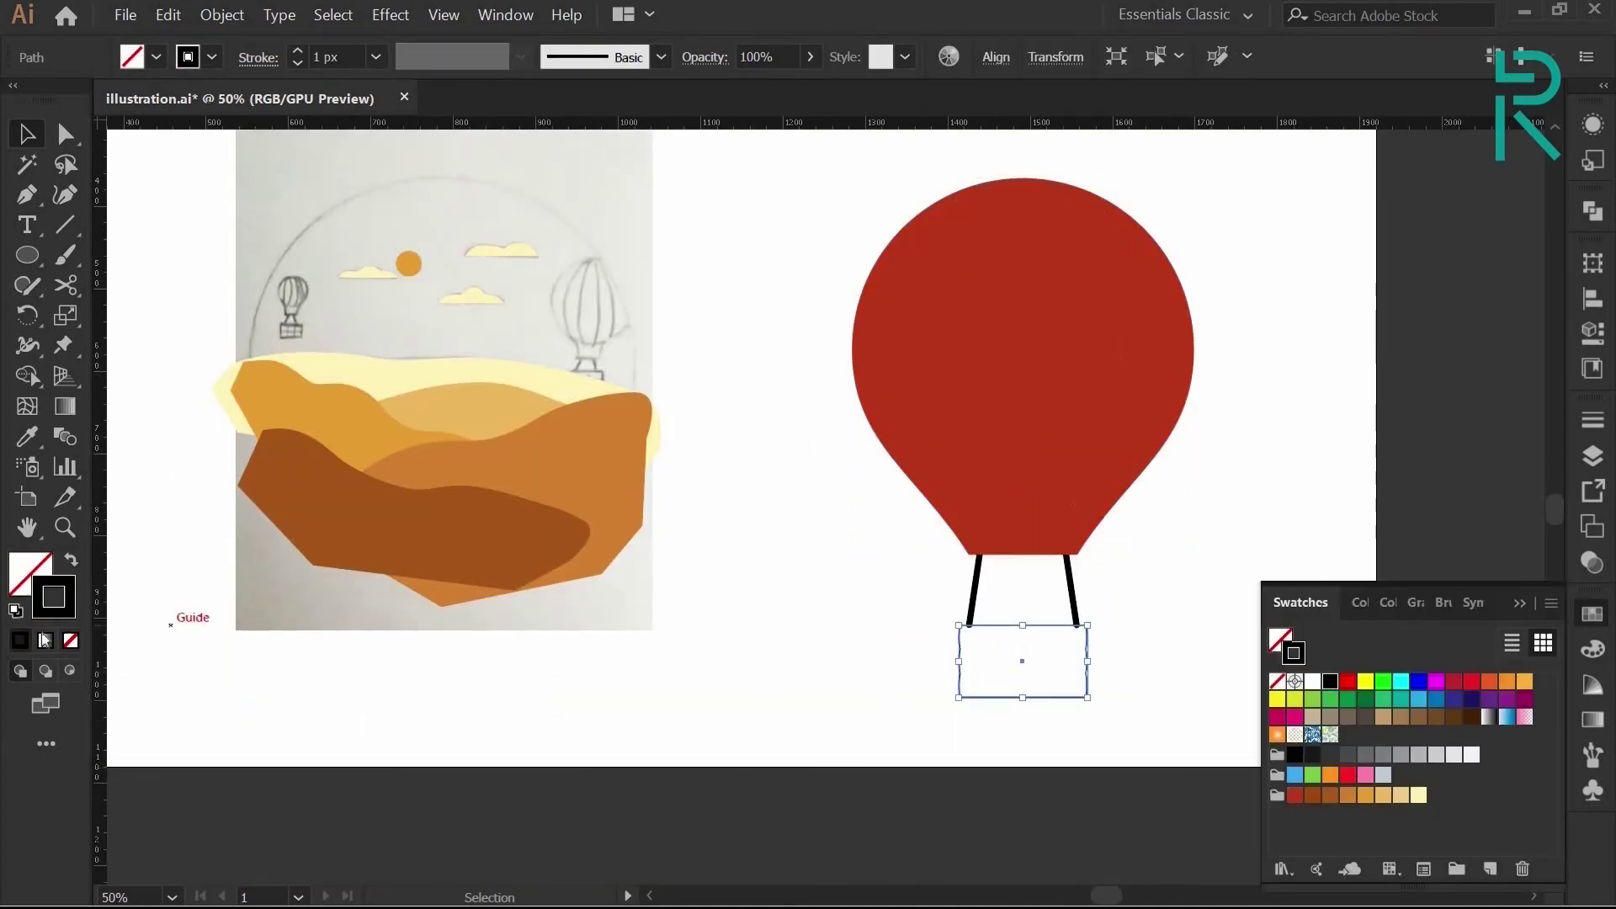
pyautogui.click(71, 640)
pyautogui.click(28, 572)
pyautogui.click(1591, 613)
pyautogui.click(1295, 794)
# Select the two ropes between envelope and basket and set their stroke to the dark red swatch
pyautogui.moveTo(903, 591); pyautogui.dragTo(1116, 599)
pyautogui.click(65, 605)
pyautogui.click(1593, 616)
pyautogui.click(1295, 795)
pyautogui.click(1176, 774)
pyautogui.click(1520, 603)
# Select every second panel of the balloon envelope and fill these stripes with the pale yellow swatch, without a stroke
pyautogui.click(65, 135)
pyautogui.click(918, 396)
pyautogui.keyDown('shift'); pyautogui.click(974, 400); pyautogui.keyUp('shift')
pyautogui.keyDown('shift'); pyautogui.click(1062, 387); pyautogui.keyUp('shift')
pyautogui.keyDown('shift'); pyautogui.click(1136, 387); pyautogui.keyUp('shift')
pyautogui.click(1591, 613)
pyautogui.click(1418, 795)
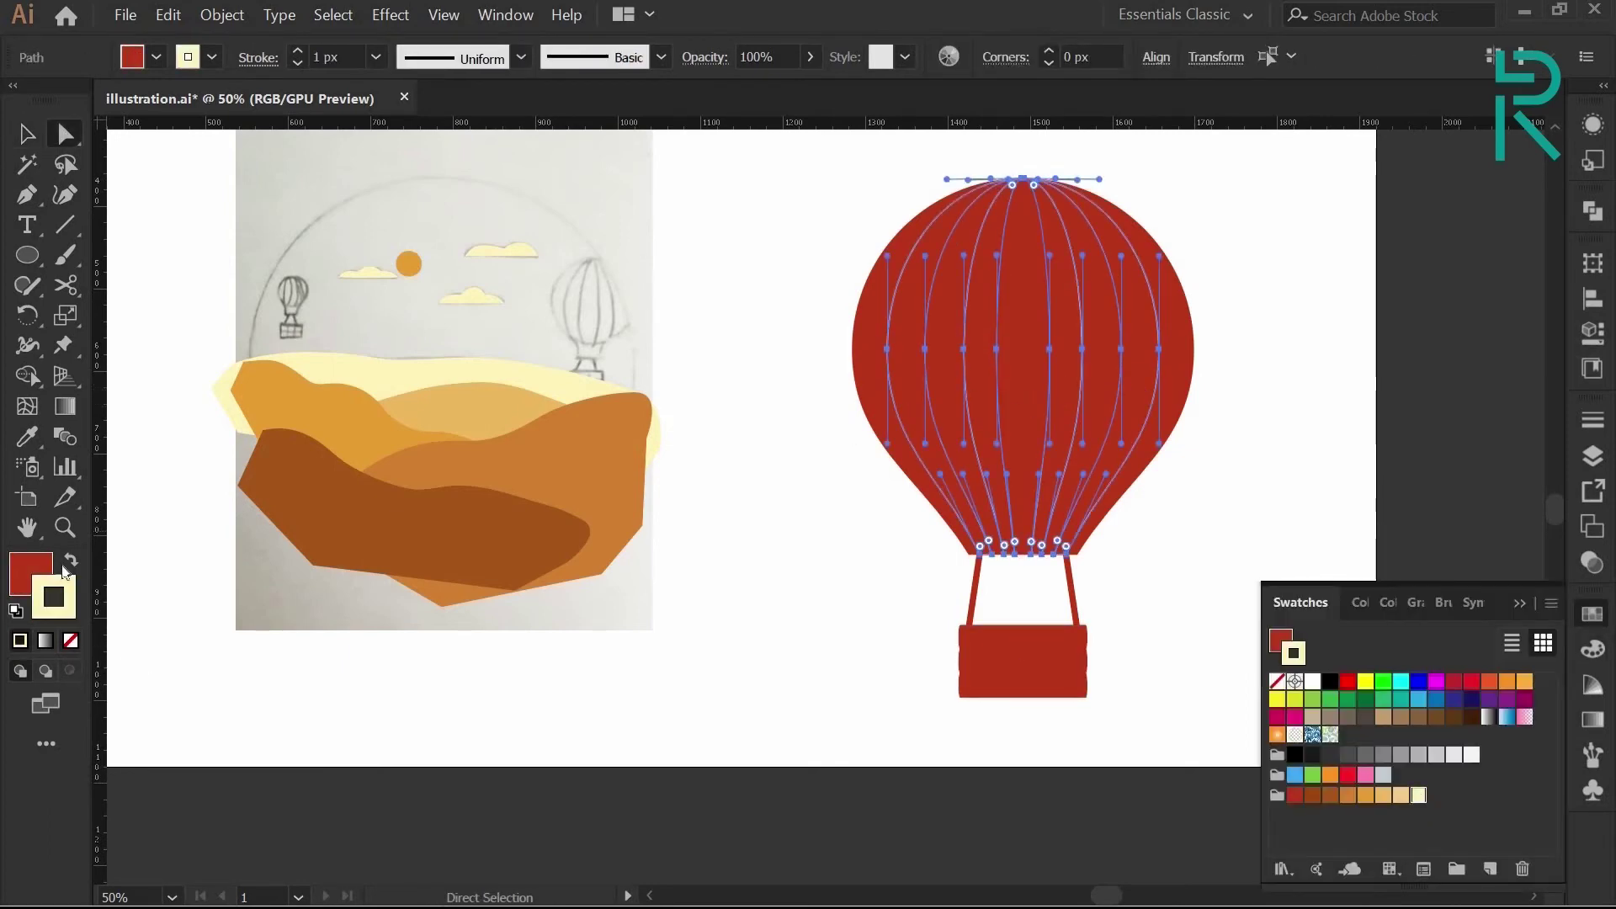
pyautogui.click(70, 560)
pyautogui.click(71, 640)
pyautogui.click(28, 135)
pyautogui.click(1187, 749)
pyautogui.click(1519, 603)
# Select the whole striped balloon and place a copy of it on the other side of the landscape
pyautogui.scroll(-1, 1154, 630)
pyautogui.moveTo(920, 282); pyautogui.dragTo(1117, 622)
pyautogui.moveTo(1062, 485); pyautogui.dragTo(424, 454)
pyautogui.click(473, 677)
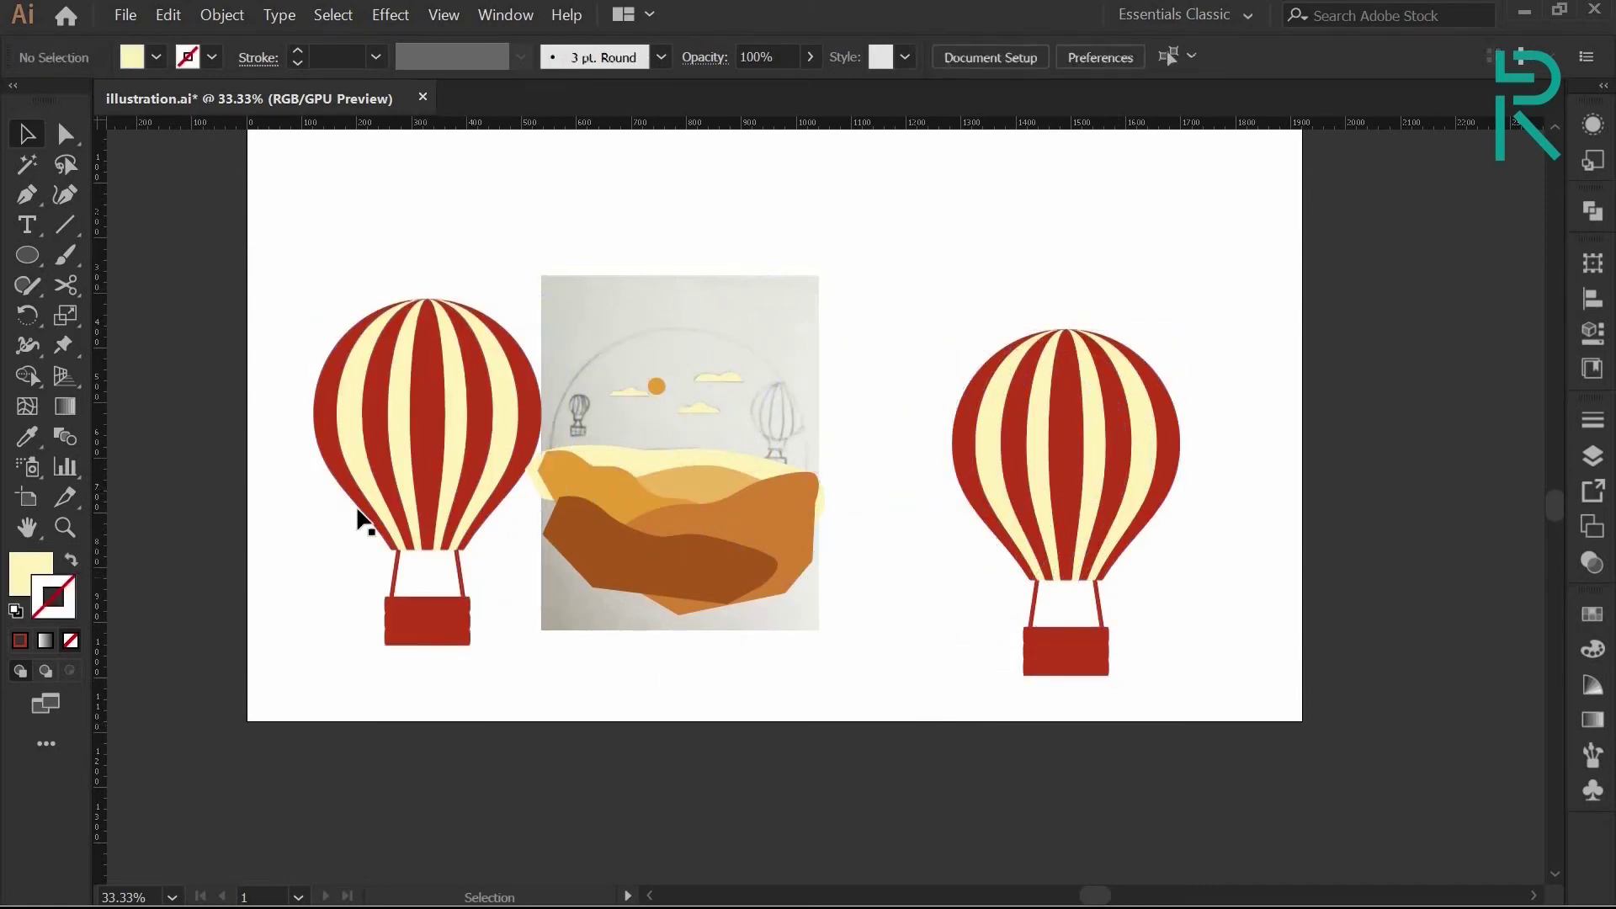
# Recolor the copied balloon's red stripes and basket with the dark brown swatch, without a stroke
pyautogui.scroll(1, 357, 507)
pyautogui.click(253, 311)
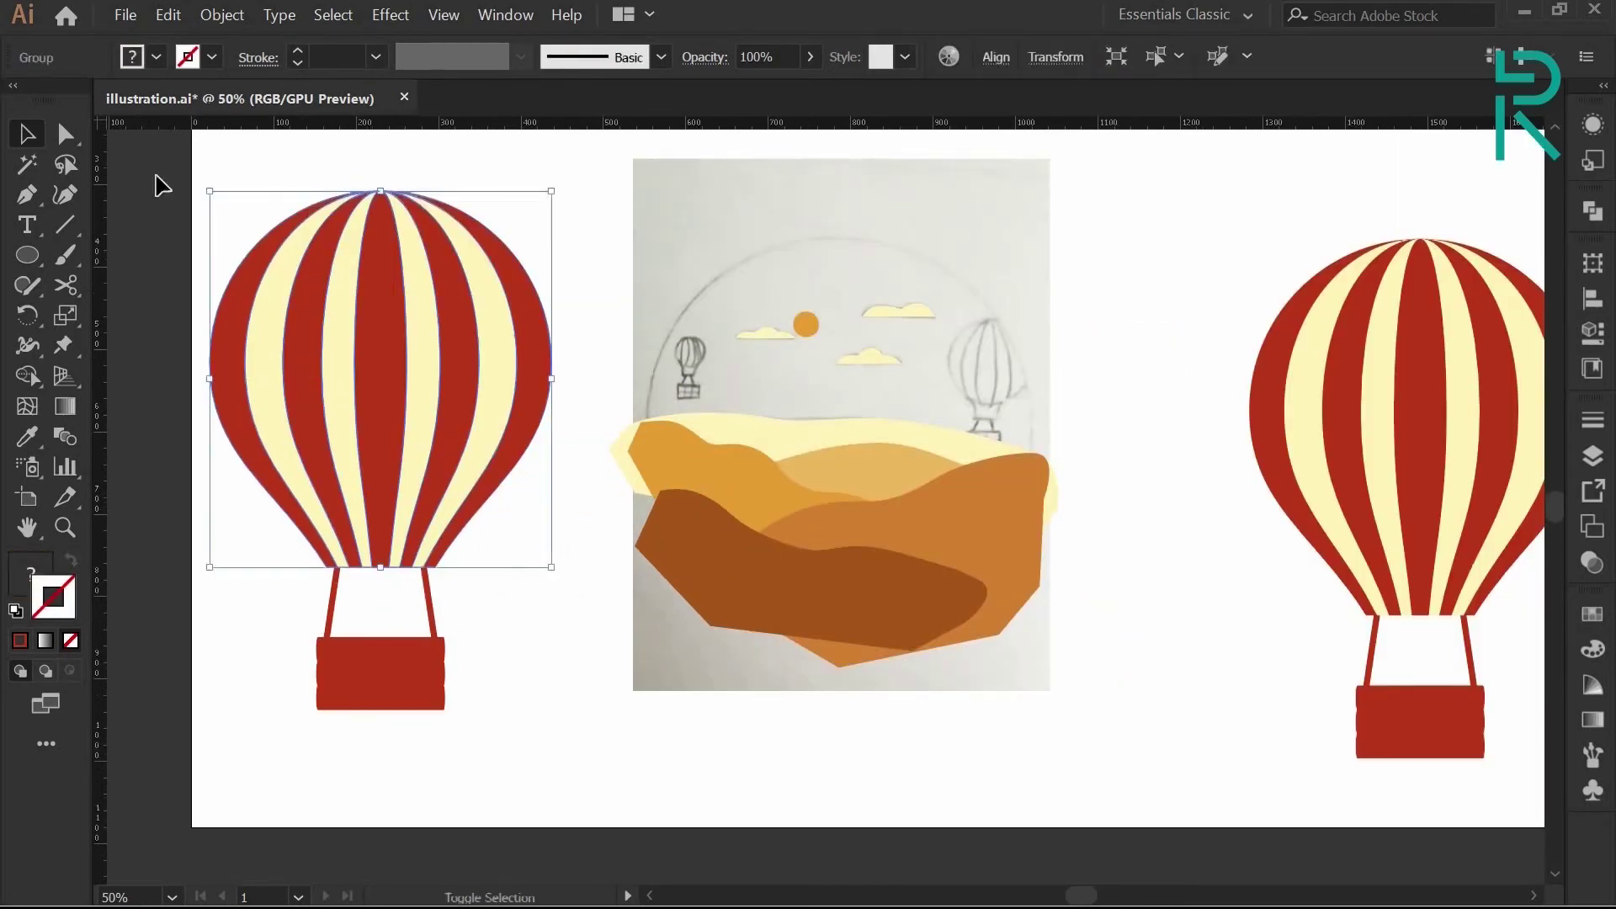
pyautogui.click(154, 178)
pyautogui.click(66, 134)
pyautogui.click(236, 368)
pyautogui.keyDown('shift'); pyautogui.click(303, 369); pyautogui.keyUp('shift')
pyautogui.keyDown('shift'); pyautogui.click(380, 370); pyautogui.keyUp('shift')
pyautogui.keyDown('shift'); pyautogui.click(464, 373); pyautogui.keyUp('shift')
pyautogui.keyDown('shift'); pyautogui.click(534, 379); pyautogui.keyUp('shift')
pyautogui.keyDown('shift'); pyautogui.click(404, 664); pyautogui.keyUp('shift')
pyautogui.click(1592, 614)
pyautogui.click(1313, 796)
pyautogui.click(70, 559)
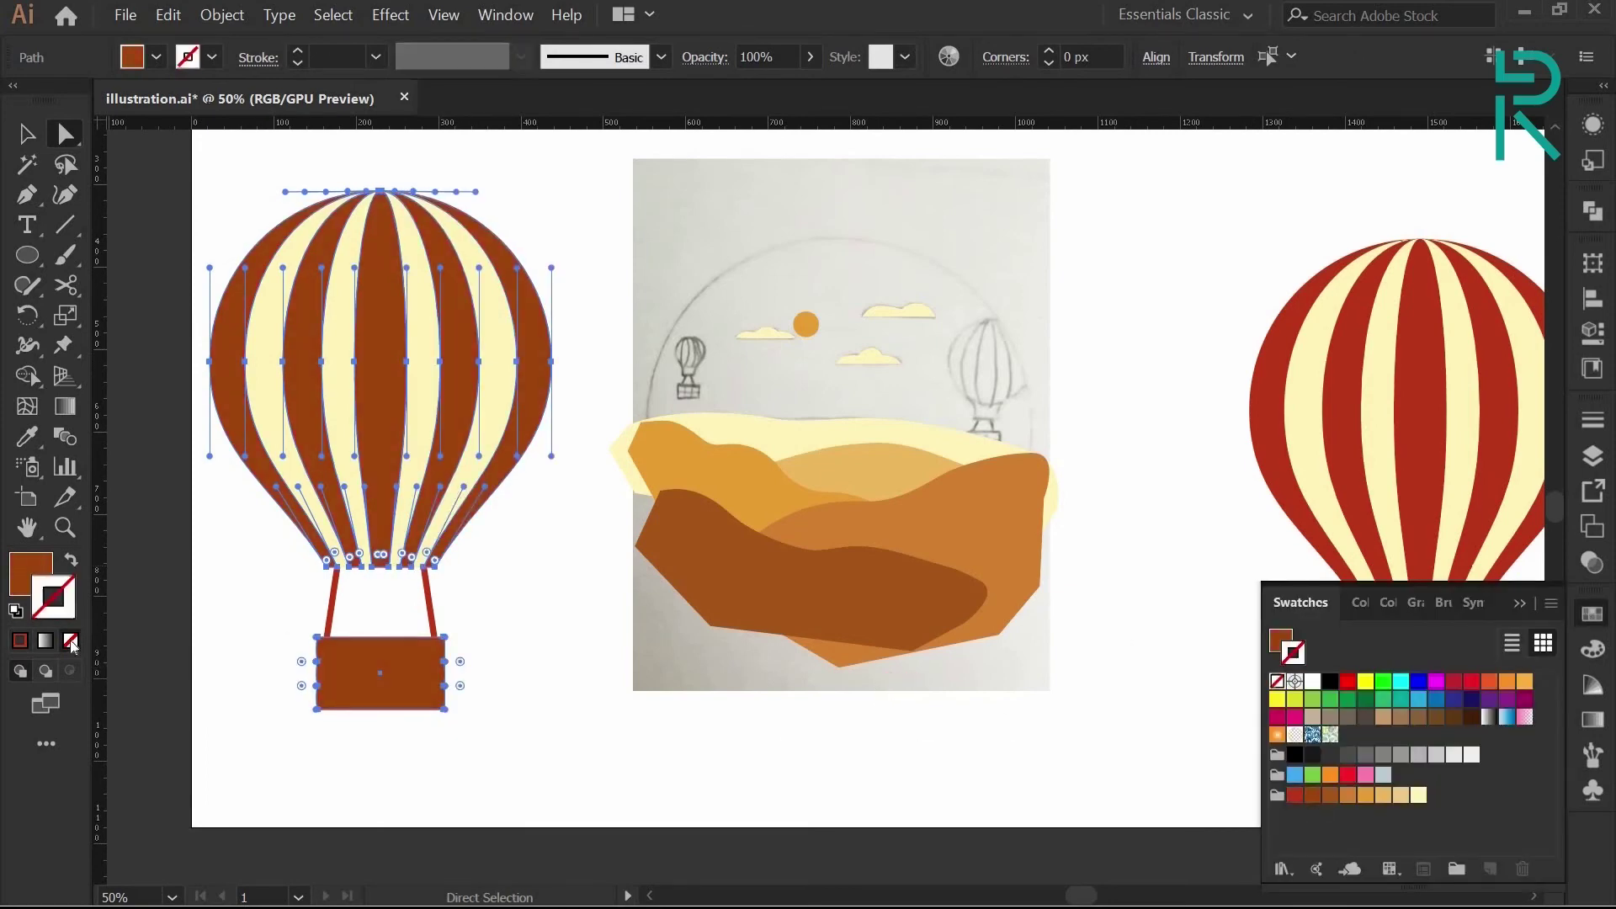
pyautogui.click(26, 134)
pyautogui.click(450, 620)
# Group the envelope, ropes and basket of each hot air balloon into a single object
pyautogui.hotkey('ctrl', '-')
pyautogui.click(1080, 402)
pyautogui.rightClick(1075, 393)
pyautogui.click(1140, 507)
pyautogui.moveTo(429, 581); pyautogui.dragTo(338, 327)
pyautogui.rightClick(338, 328)
pyautogui.click(393, 440)
pyautogui.hotkey('ctrl', '+')
pyautogui.moveTo(154, 209); pyautogui.dragTo(382, 673)
pyautogui.rightClick(292, 526)
pyautogui.click(349, 637)
pyautogui.moveTo(462, 747); pyautogui.dragTo(334, 553)
pyautogui.click(1338, 581)
pyautogui.moveTo(1502, 794); pyautogui.dragTo(1395, 633)
pyautogui.click(1137, 589)
# Move the brown balloon onto the small sketched balloon, scale it down to match, and bring it to the front
pyautogui.moveTo(295, 450); pyautogui.dragTo(607, 363)
pyautogui.moveTo(647, 466); pyautogui.dragTo(624, 436)
pyautogui.rightClick(599, 394)
pyautogui.moveTo(714, 594)
pyautogui.click(850, 591)
pyautogui.click(909, 560)
# Move the red balloon onto the large sketched balloon, bring it to the front, and scale it to match
pyautogui.moveTo(1346, 537); pyautogui.dragTo(915, 409)
pyautogui.rightClick(915, 408)
pyautogui.moveTo(1033, 608)
pyautogui.click(1170, 607)
pyautogui.moveTo(964, 510); pyautogui.dragTo(947, 488)
pyautogui.click(1032, 488)
# Adjust the red balloon's stacking order and position, and tilt it slightly counter-clockwise above the right-hand hill
pyautogui.click(879, 394)
pyautogui.rightClick(879, 397)
pyautogui.click(1132, 643)
pyautogui.moveTo(879, 395); pyautogui.dragTo(875, 407)
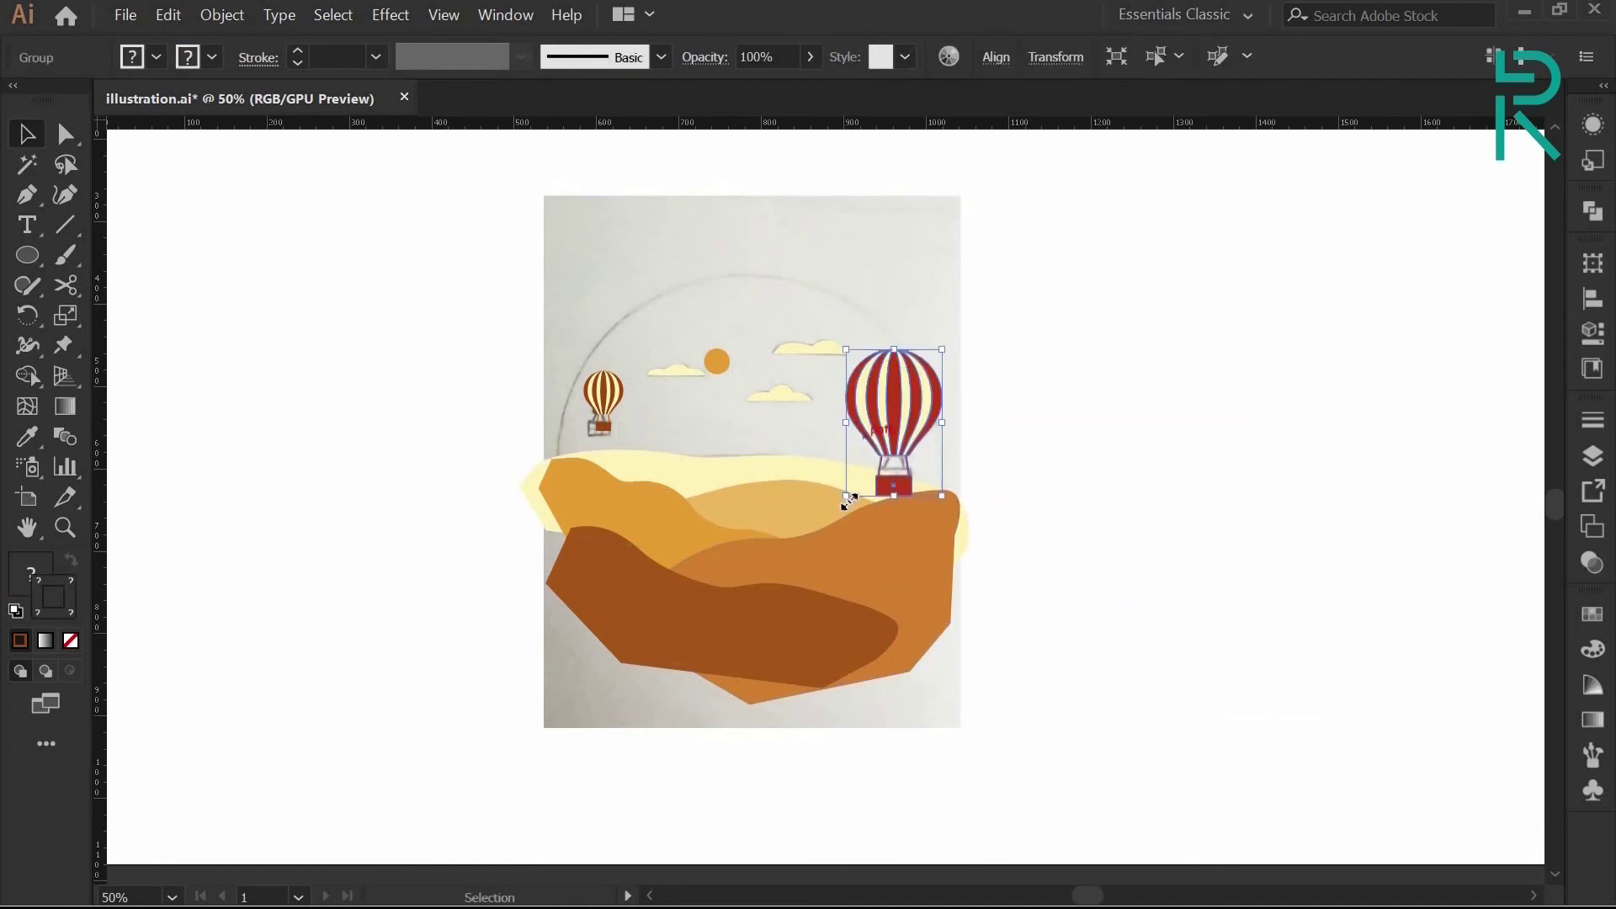
pyautogui.moveTo(838, 497); pyautogui.dragTo(907, 497)
pyautogui.click(1138, 463)
# Create a new layer named Layer 3 and arrange it beneath Layer 1
pyautogui.hotkey('ctrl', 'a')
pyautogui.click(1592, 455)
pyautogui.click(1489, 873)
pyautogui.moveTo(1213, 437); pyautogui.dragTo(1215, 400)
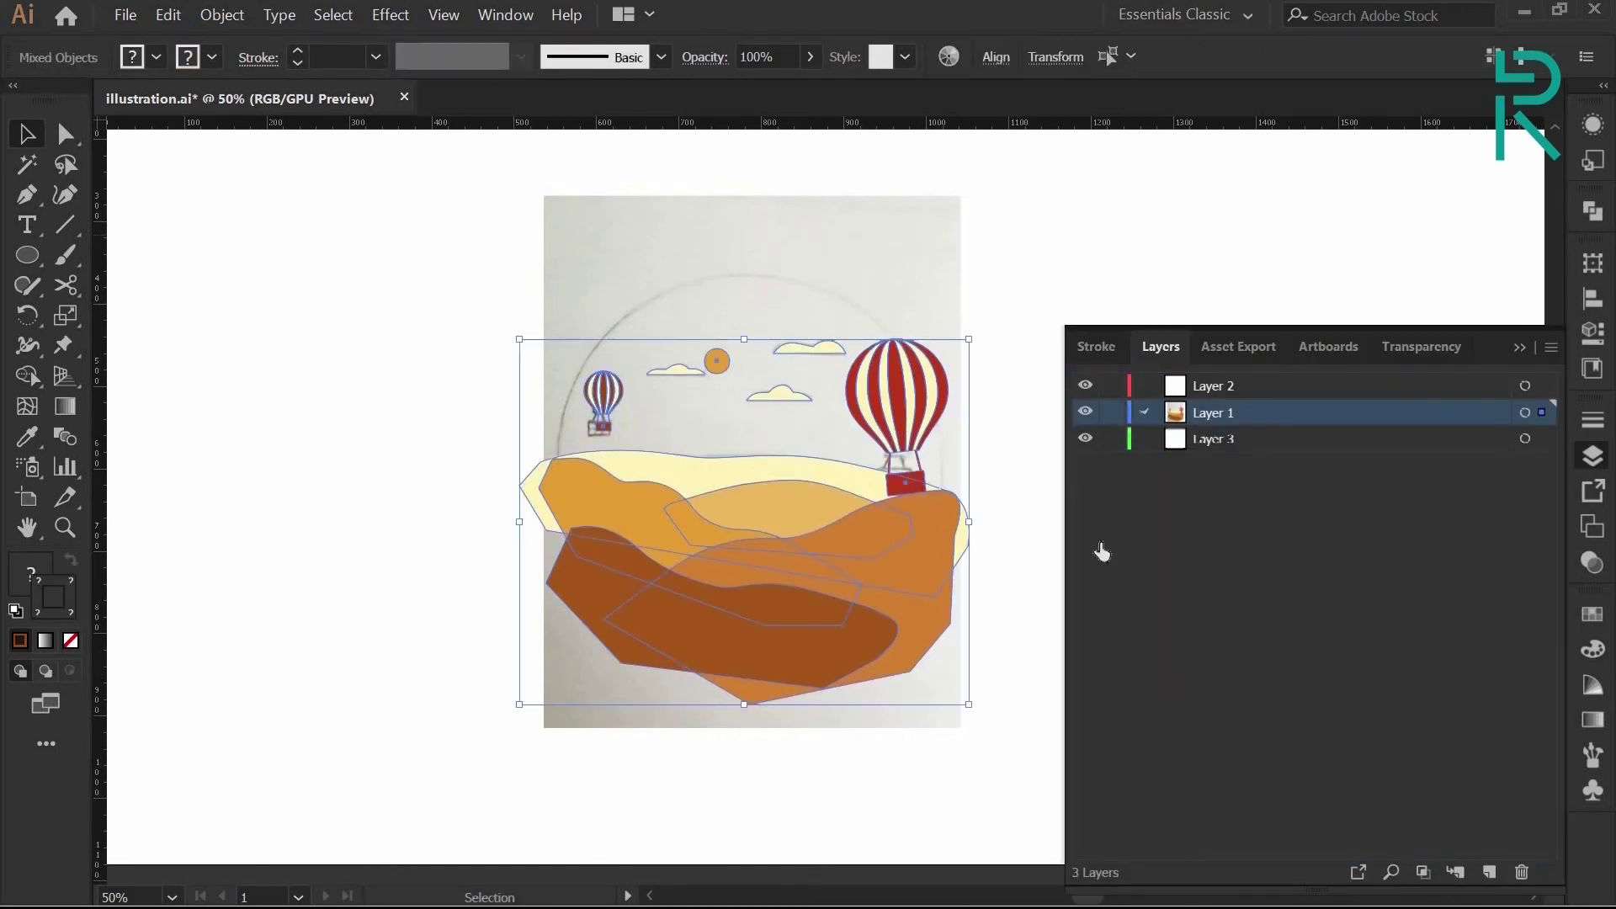
# Move the pencil sketch image from Layer 1 into Layer 3
pyautogui.click(1147, 412)
pyautogui.scroll(-5, 1147, 589)
pyautogui.click(1528, 821)
pyautogui.moveTo(1228, 825); pyautogui.dragTo(1216, 848)
pyautogui.scroll(5, 1203, 615)
pyautogui.click(1146, 411)
# Hide and lock Layer 1, and lock Layer 3 with the sketch
pyautogui.click(1085, 411)
pyautogui.click(1111, 412)
pyautogui.click(1112, 439)
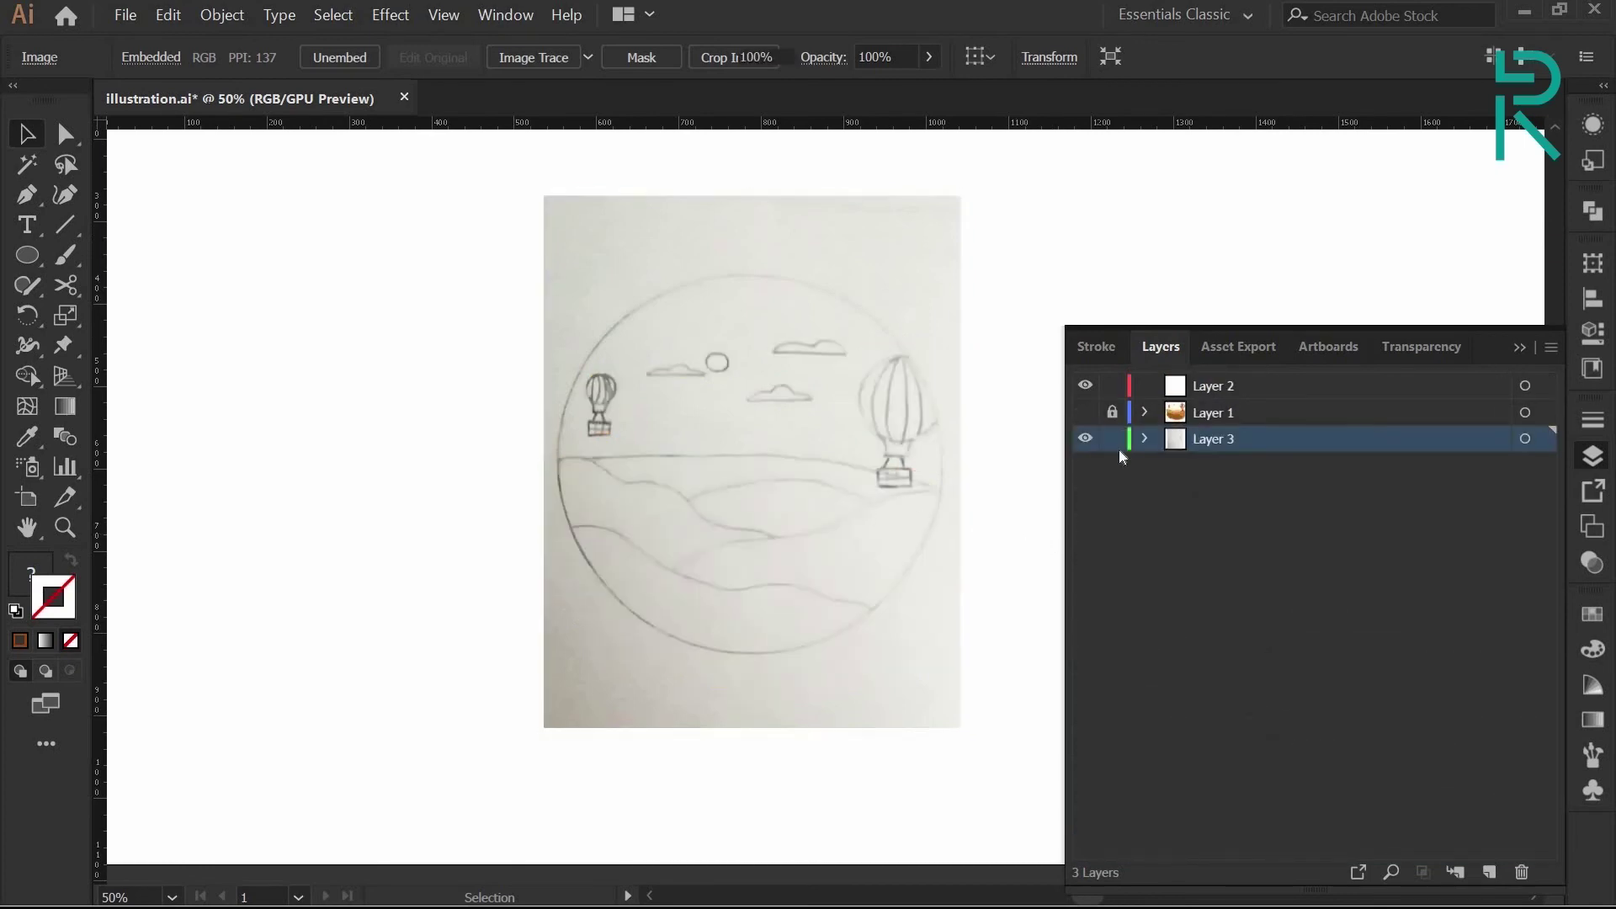
# Add Layer 4 above the sketch layer and draw a circle on it matching the sketch's large round frame
pyautogui.click(1486, 869)
pyautogui.moveTo(752, 460); pyautogui.dragTo(869, 652)
pyautogui.press('v')
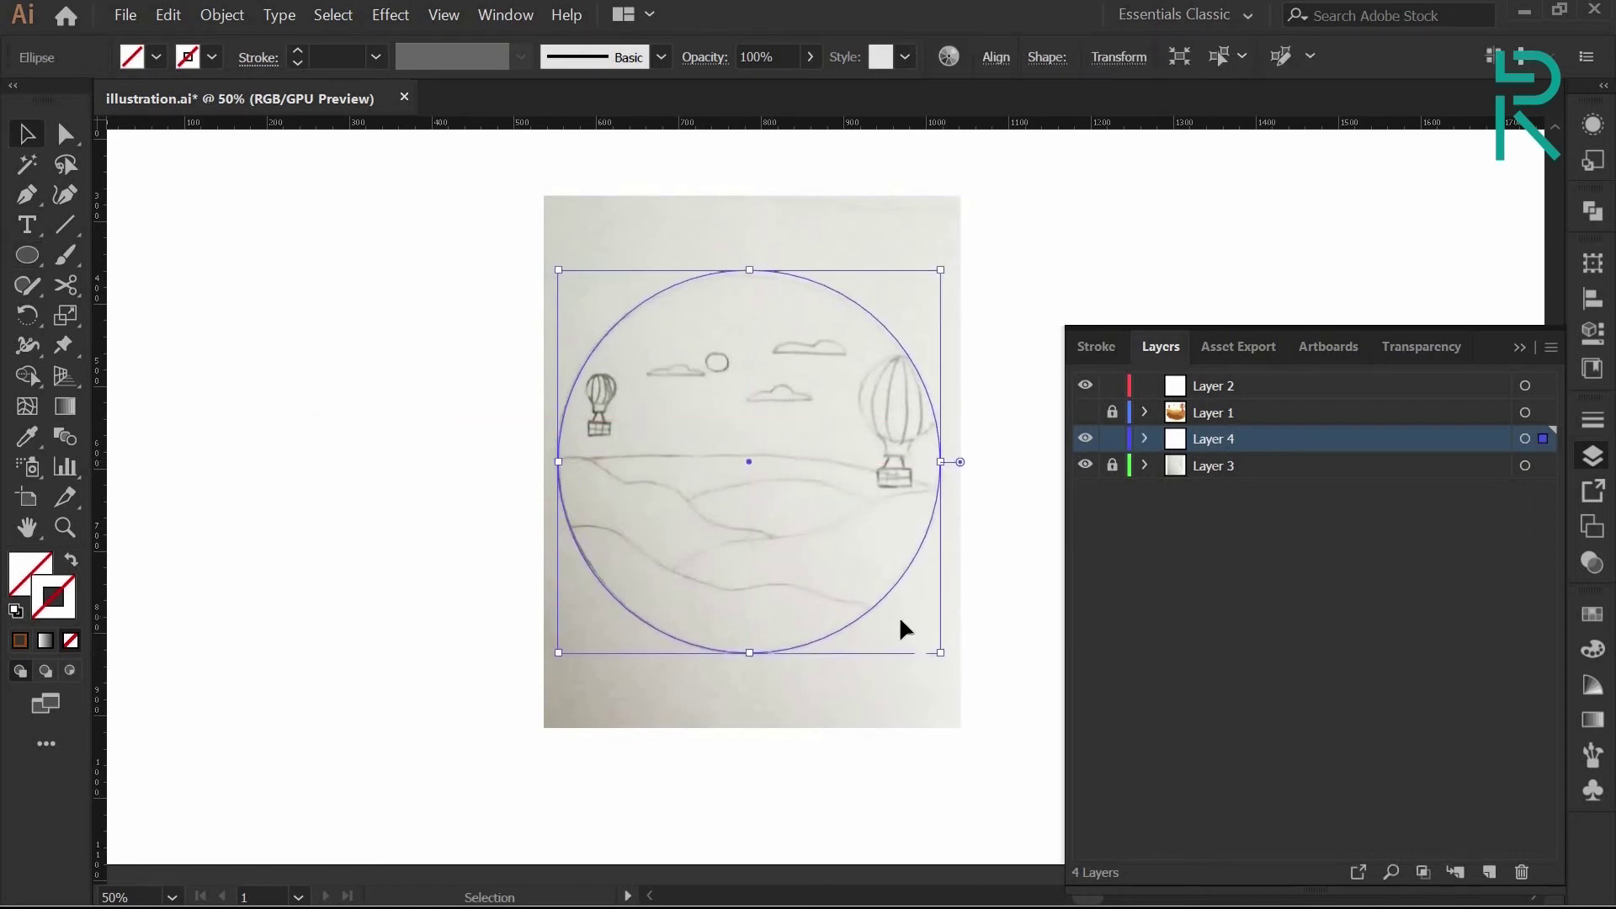
# Fill the large background circle with the light tan swatch, without a stroke
pyautogui.click(1595, 618)
pyautogui.click(1401, 795)
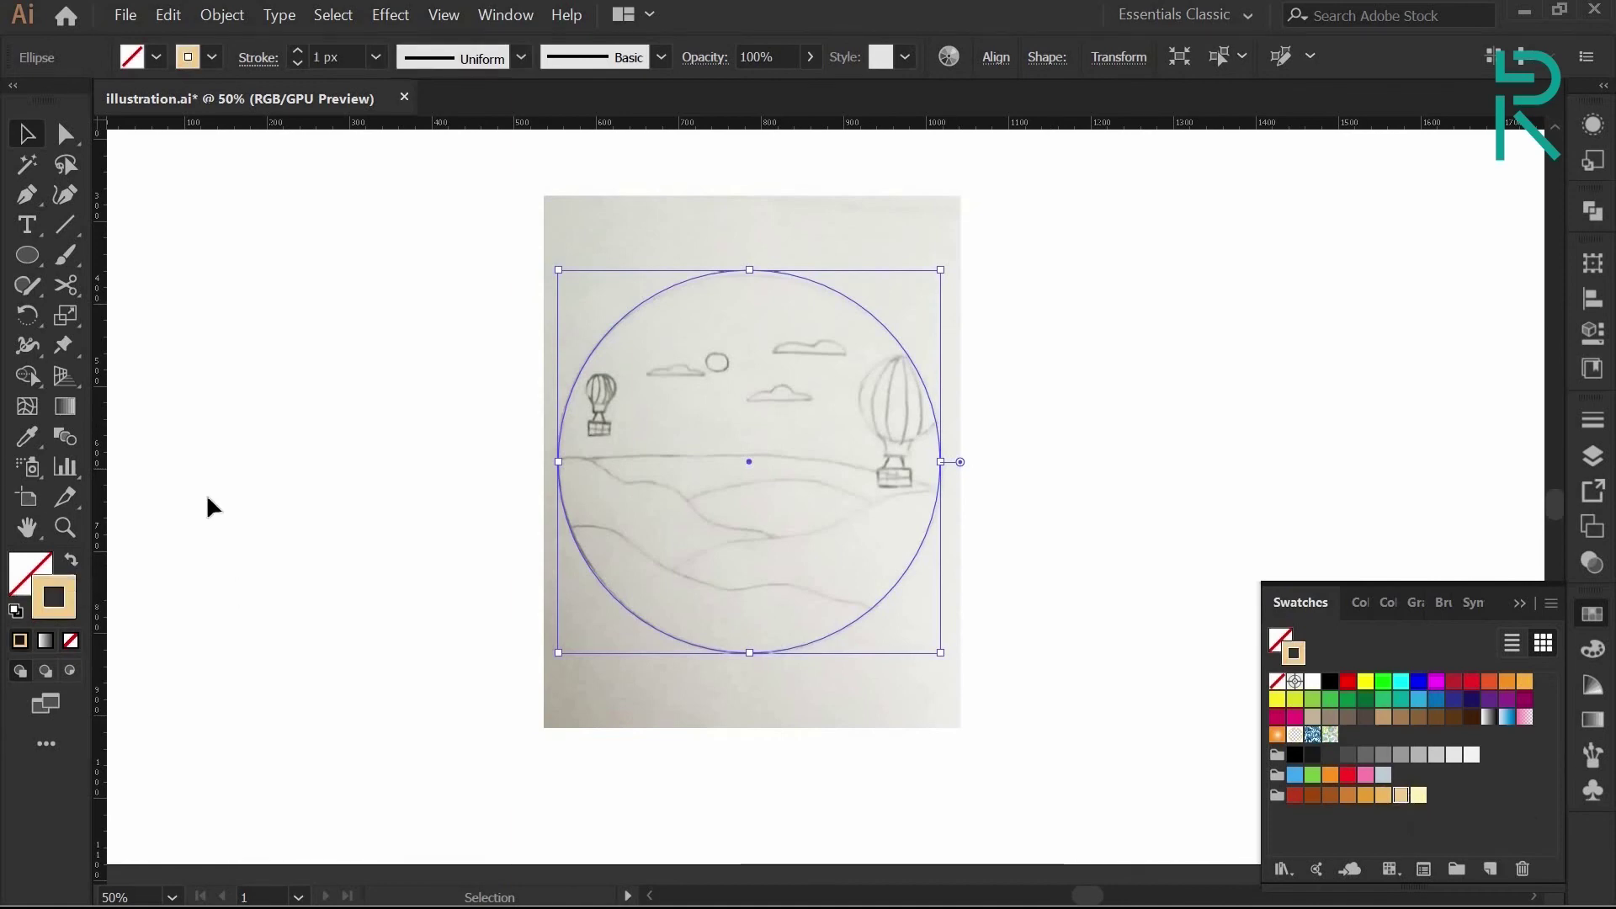
pyautogui.click(210, 505)
pyautogui.click(1593, 618)
# Show and unlock Layer 1, and enlarge the sun around its center
pyautogui.click(1592, 455)
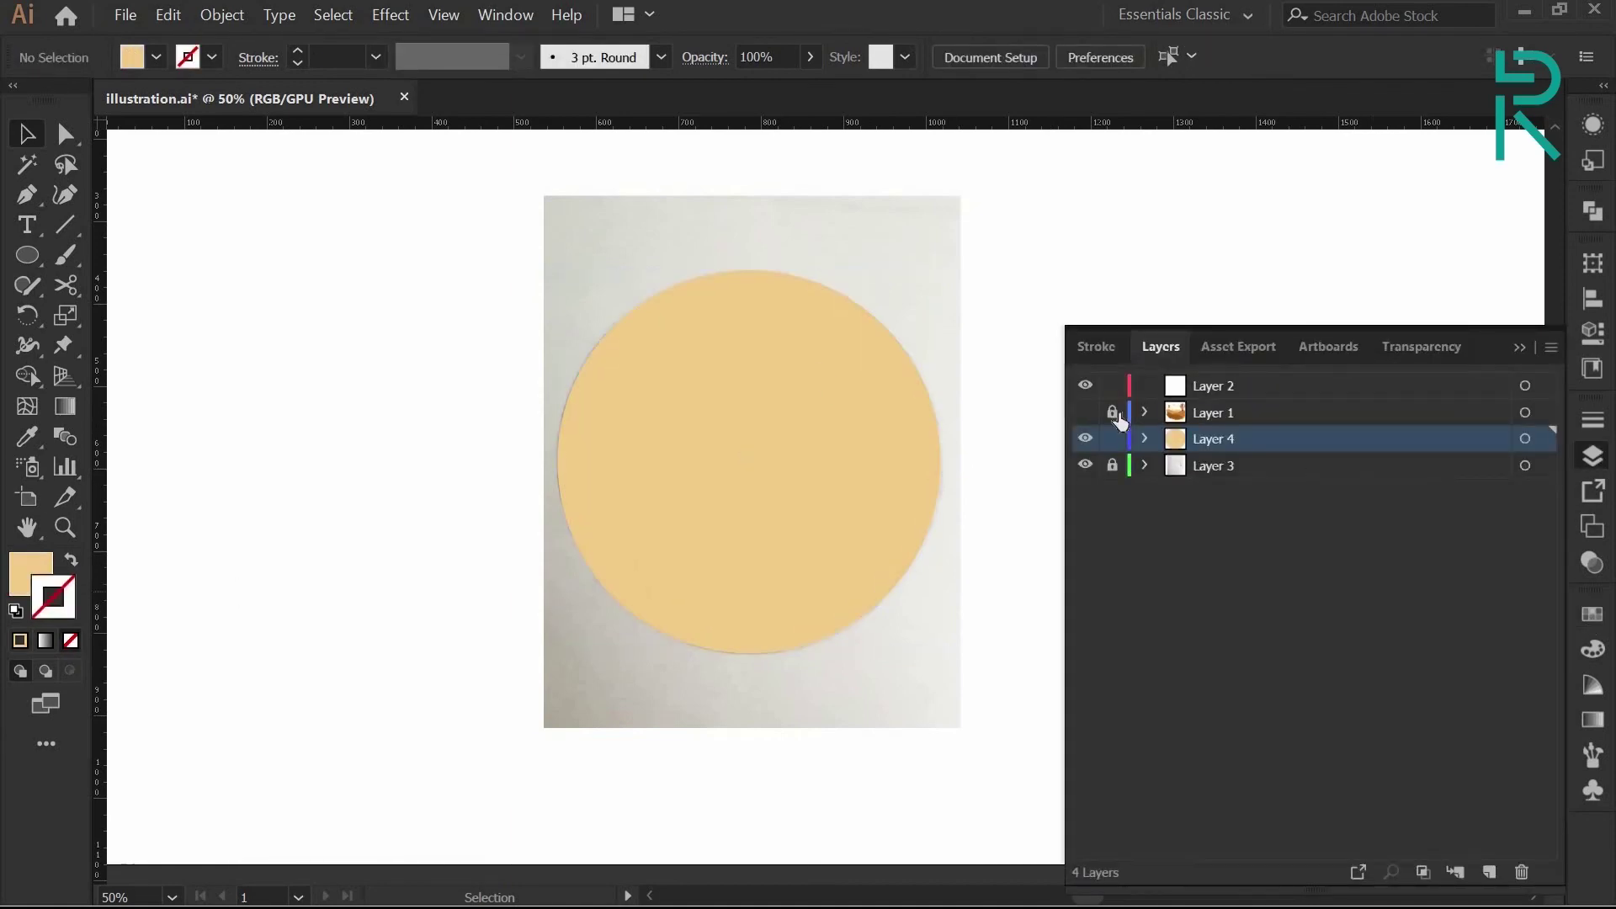
pyautogui.click(1085, 411)
pyautogui.click(725, 363)
pyautogui.scroll(1, 725, 370)
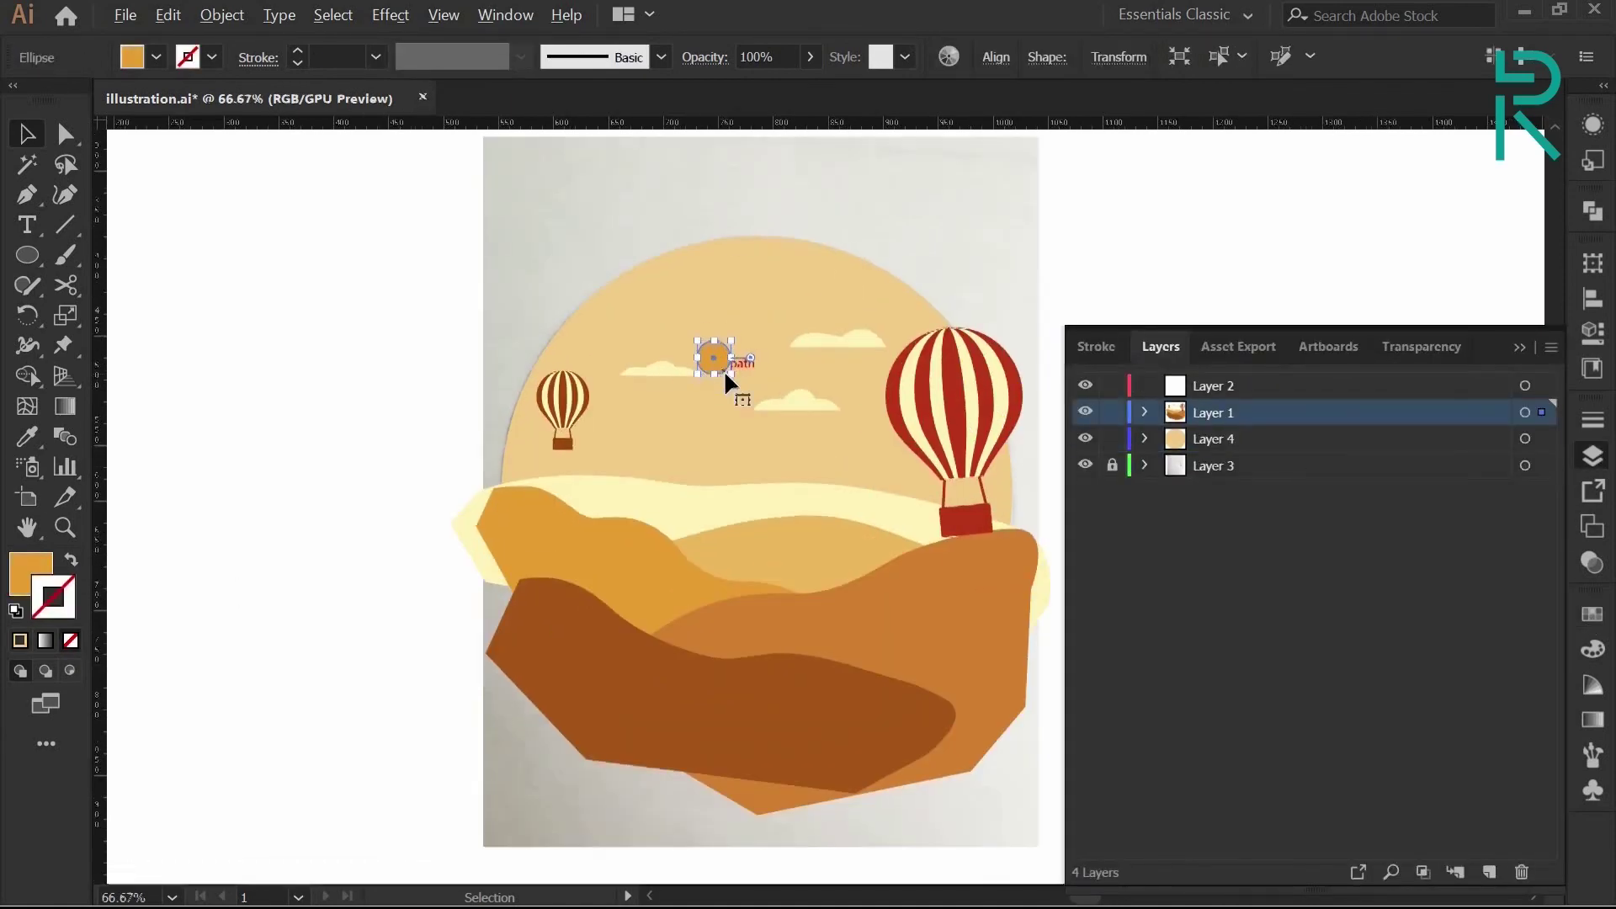
pyautogui.moveTo(730, 375); pyautogui.dragTo(667, 394)
# Enlarge the three clouds slightly, making the one overlapping the sun about 115 px wide and 22 px high
pyautogui.click(852, 239)
pyautogui.click(664, 372)
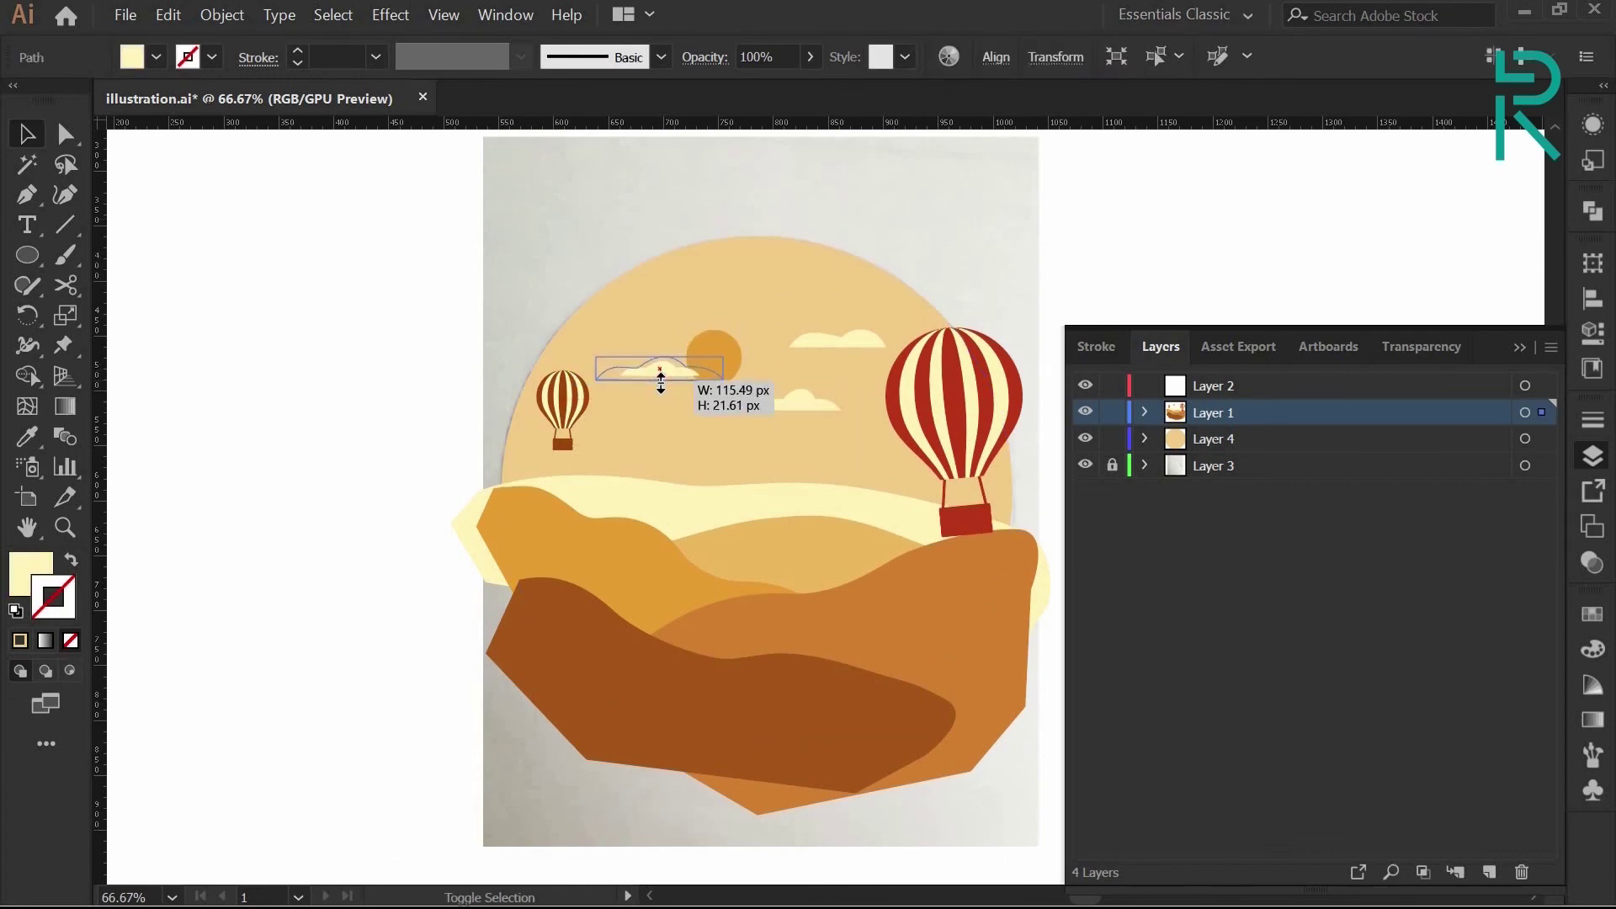
pyautogui.click(770, 425)
pyautogui.moveTo(789, 347); pyautogui.dragTo(779, 350)
pyautogui.click(739, 441)
pyautogui.click(768, 406)
pyautogui.moveTo(754, 411); pyautogui.dragTo(750, 393)
pyautogui.click(731, 375)
pyautogui.hotkey('ctrl', 'shift', 'a')
# Copy the large tan background circle and paste the duplicate in front of it
pyautogui.rightClick(837, 446)
pyautogui.click(705, 401)
pyautogui.click(171, 16)
pyautogui.click(200, 106)
pyautogui.click(168, 15)
pyautogui.click(210, 144)
# Move the duplicated circle from Layer 4 to Layer 2 above all artwork, and hide the sketch on Layer 3
pyautogui.click(1144, 439)
pyautogui.moveTo(1465, 466); pyautogui.dragTo(1263, 385)
pyautogui.click(1085, 491)
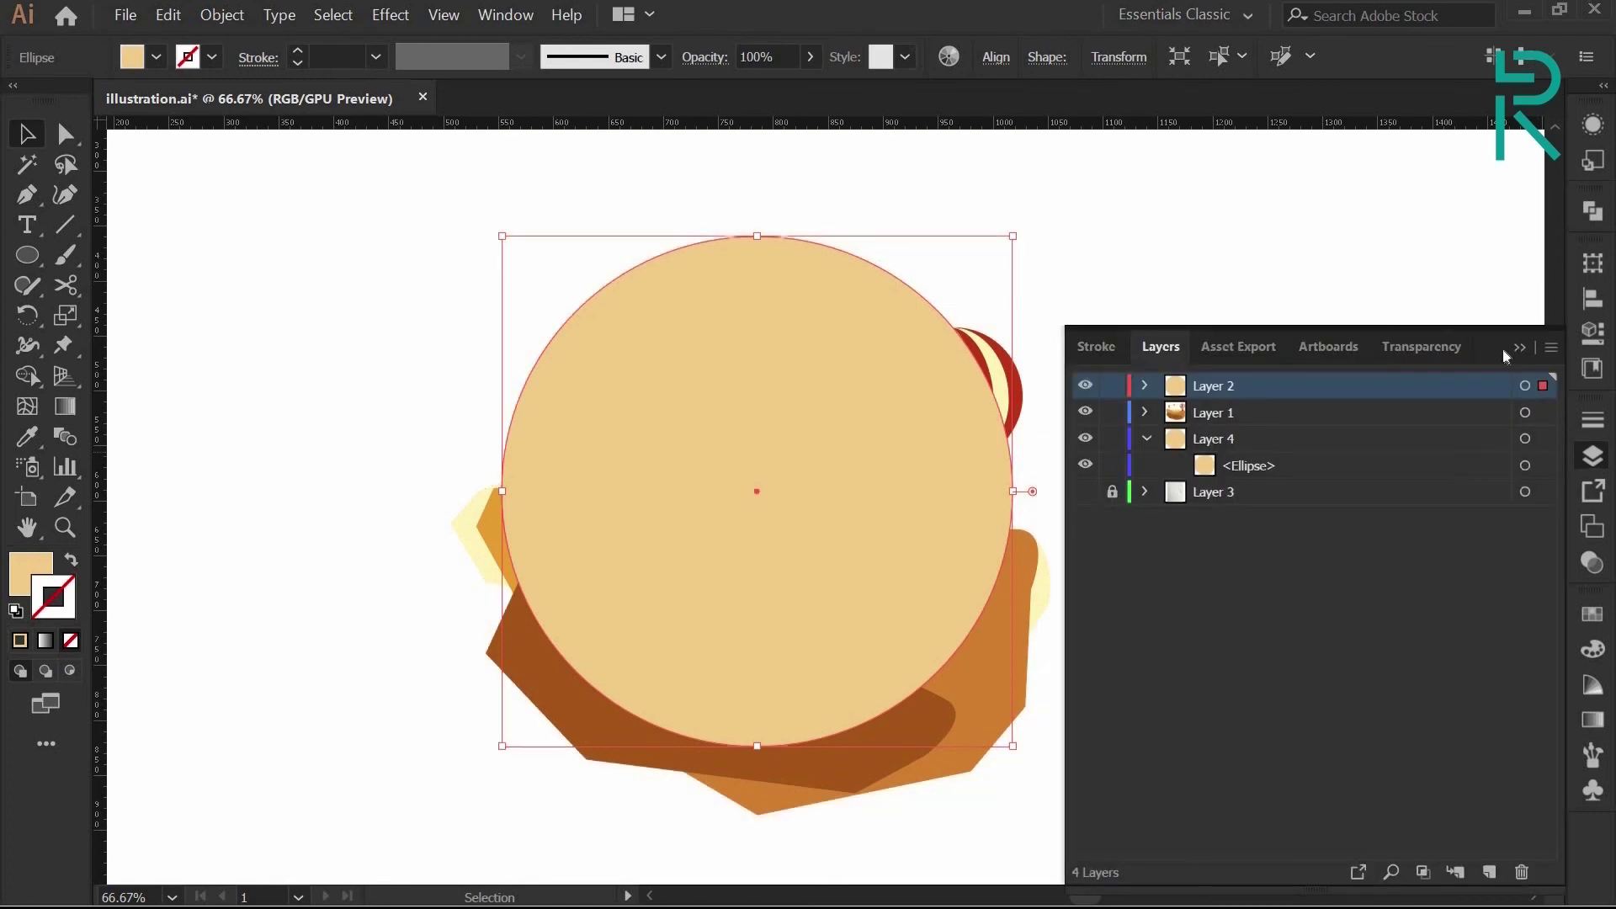
# Select all the visible artwork and make a clipping mask with the topmost circle
pyautogui.click(1519, 347)
pyautogui.moveTo(382, 232); pyautogui.dragTo(840, 590)
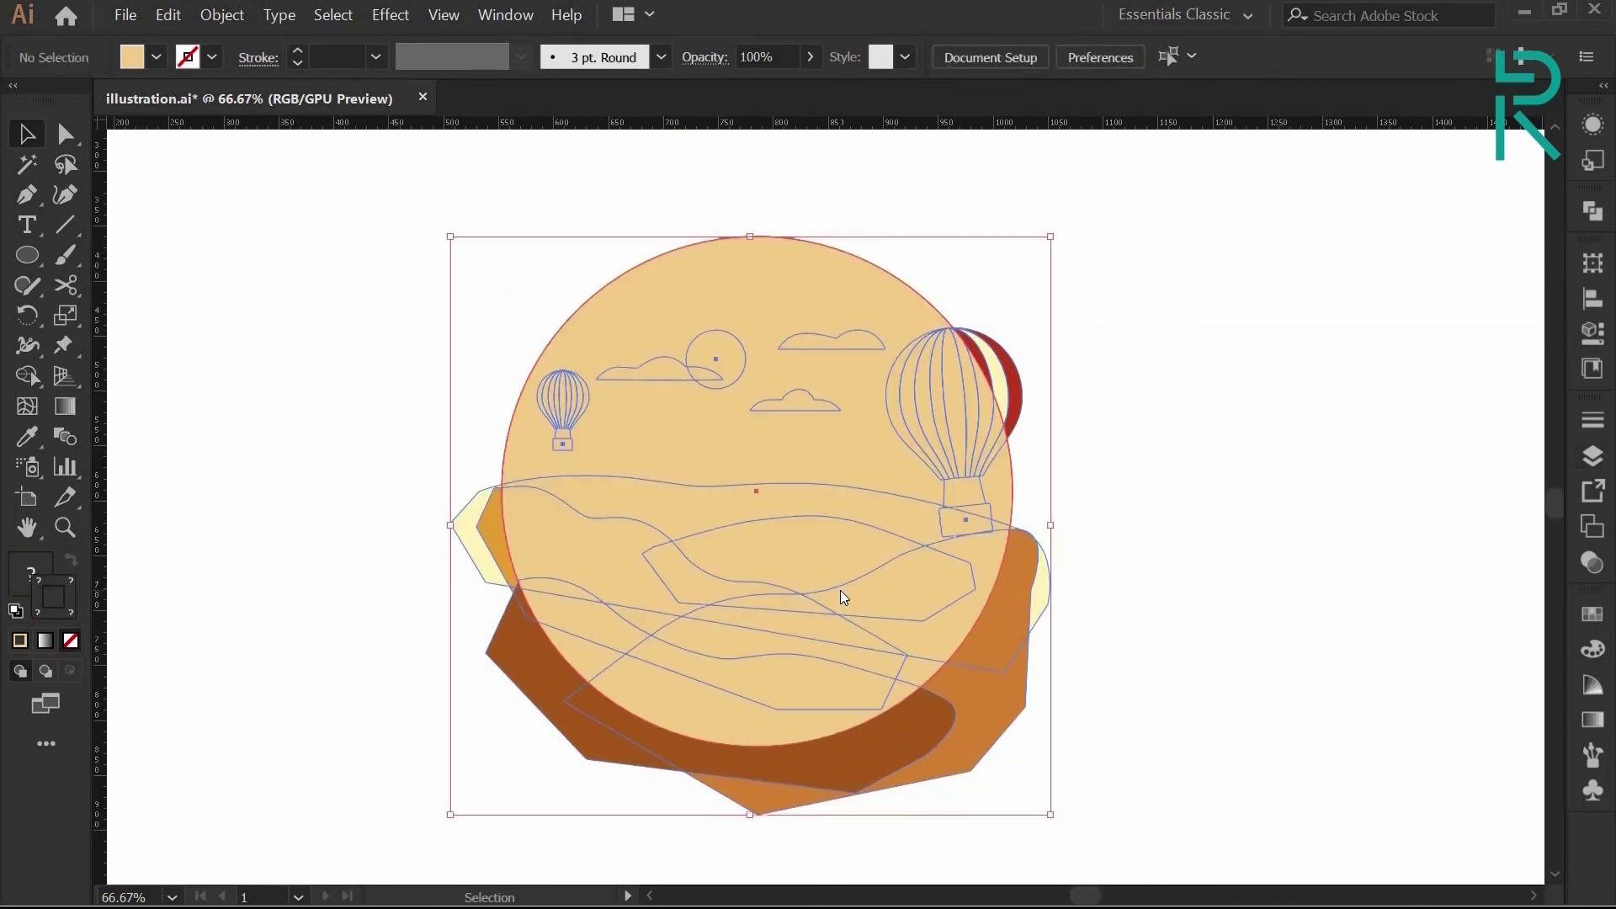
pyautogui.rightClick(840, 591)
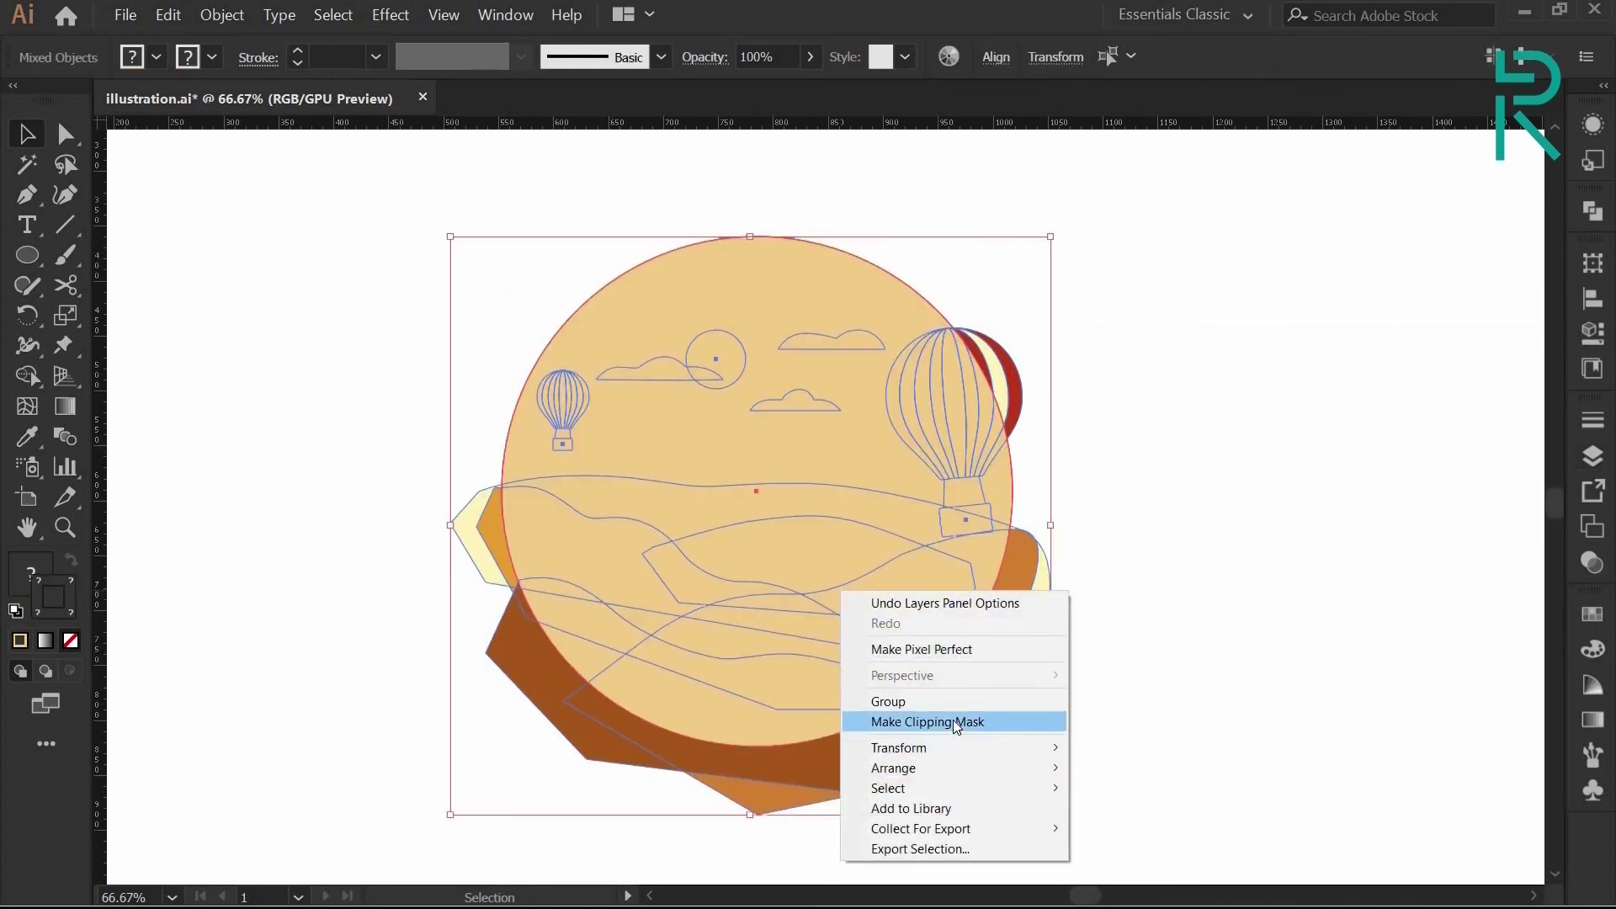
pyautogui.click(952, 724)
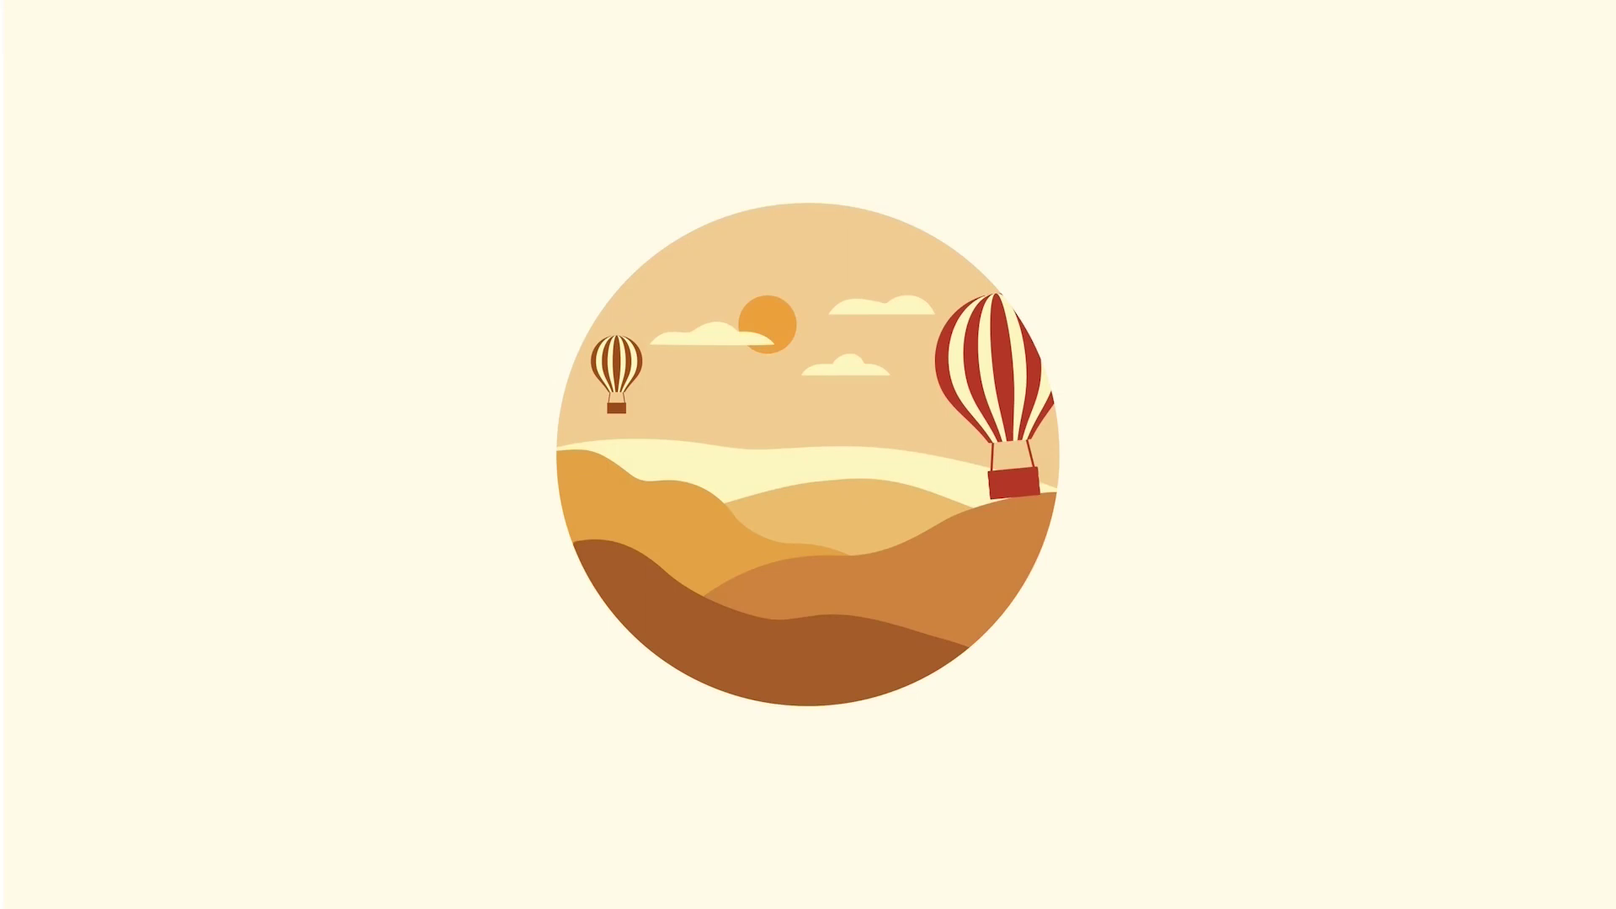